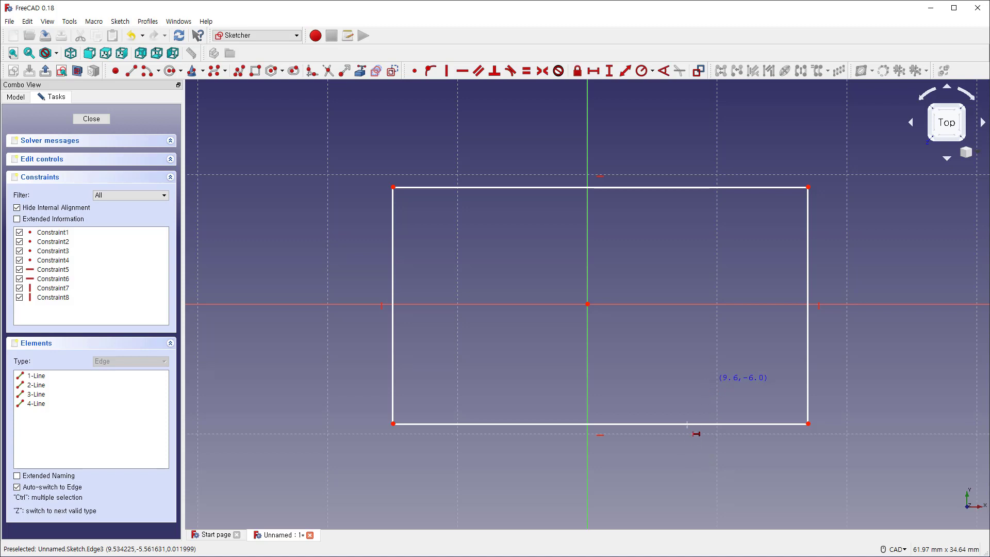
# - Constrain the rectangle's bottom edge to 120 mm long and its lower-right corner to 60 mm horizontally from the origin
pyautogui.click(687, 424)
pyautogui.write('120')
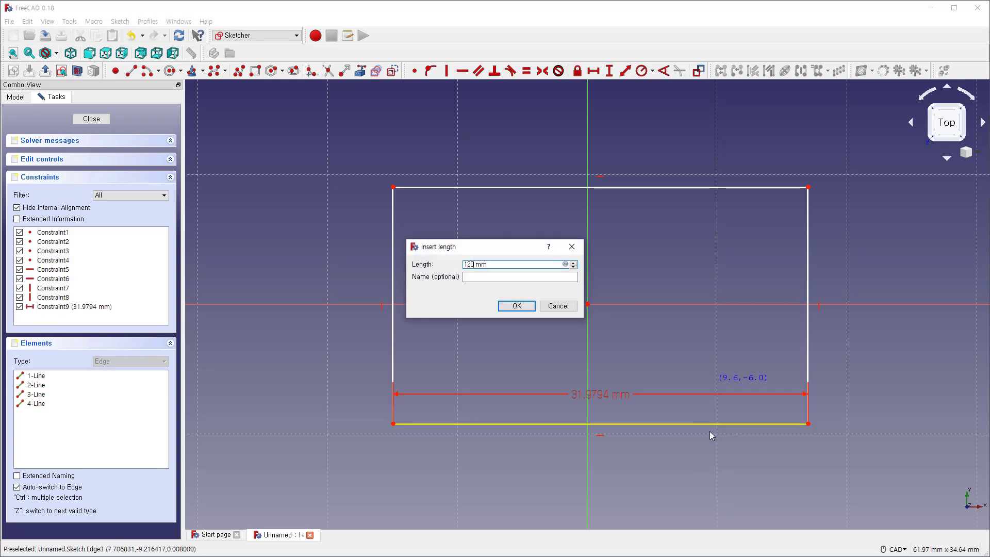
pyautogui.press('Return')
pyautogui.scroll(-6, 656, 402)
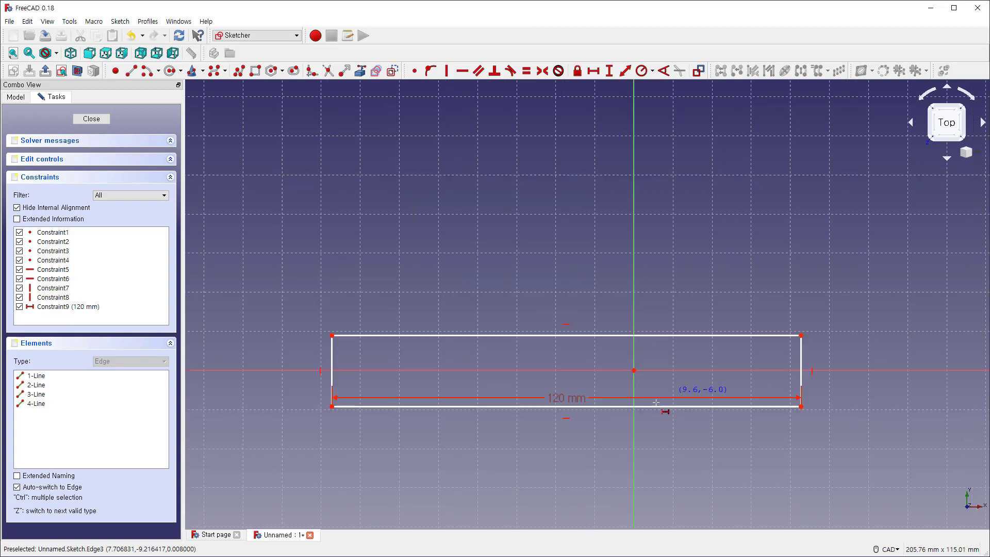
pyautogui.scroll(-2, 656, 402)
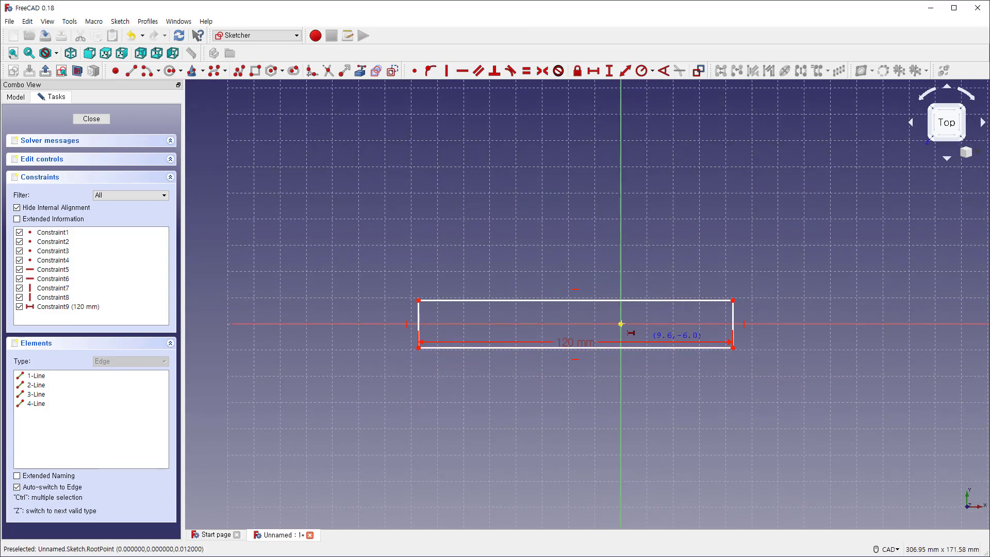
pyautogui.click(732, 348)
pyautogui.write('60')
pyautogui.press('Return')
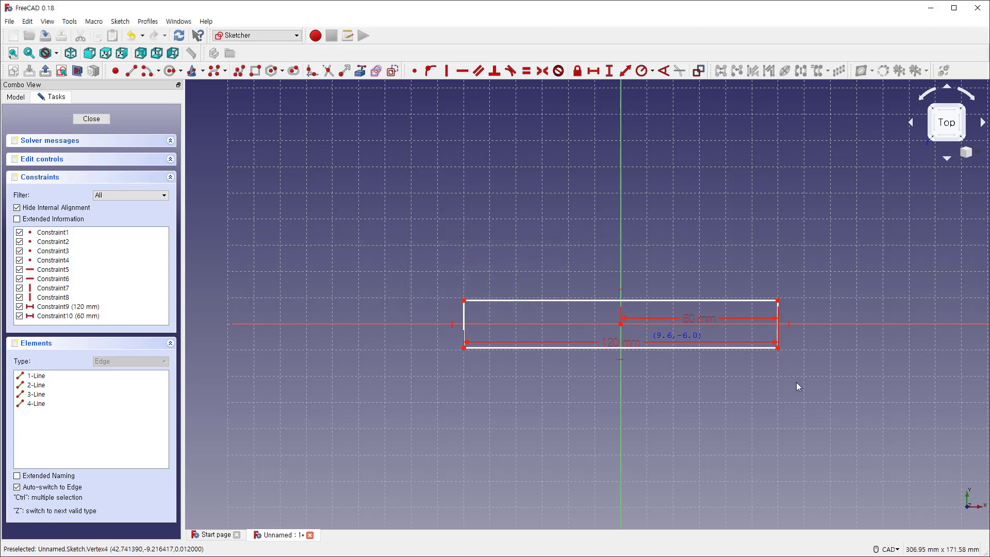
# - Constrain the rectangle's height to 80 mm and its upper-left corner to 40 mm vertically from the origin, finishing the sketch
pyautogui.click(464, 332)
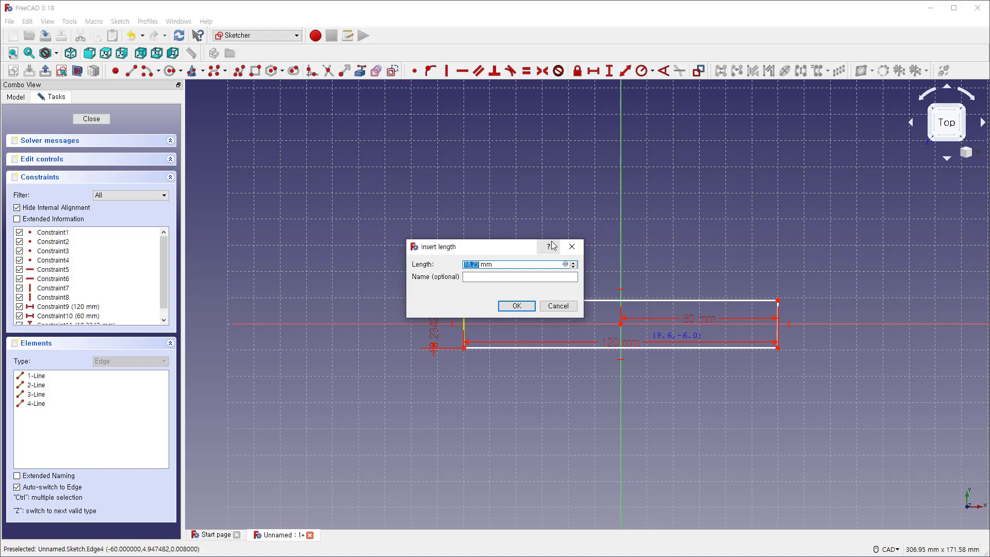
pyautogui.write('80')
pyautogui.press('Return')
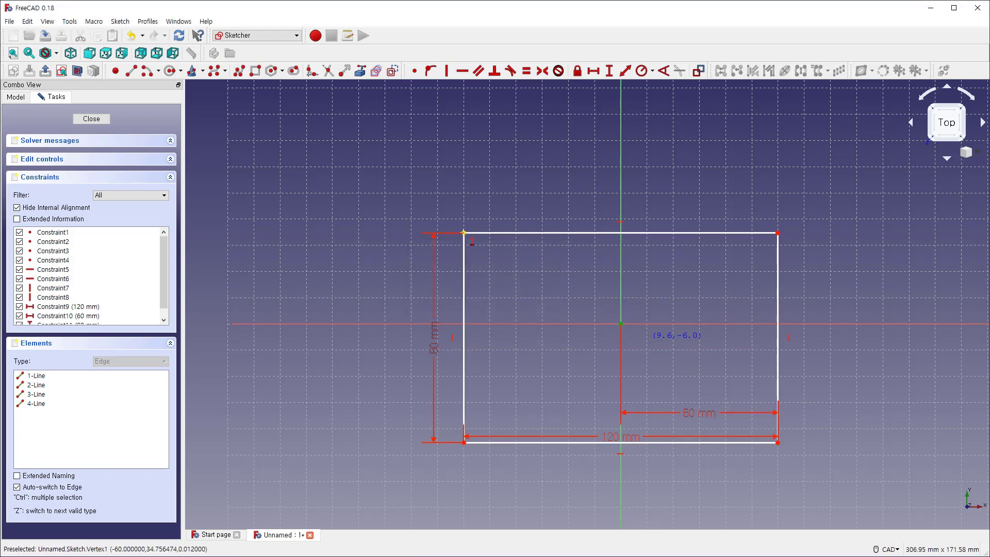
pyautogui.click(464, 233)
pyautogui.write('40')
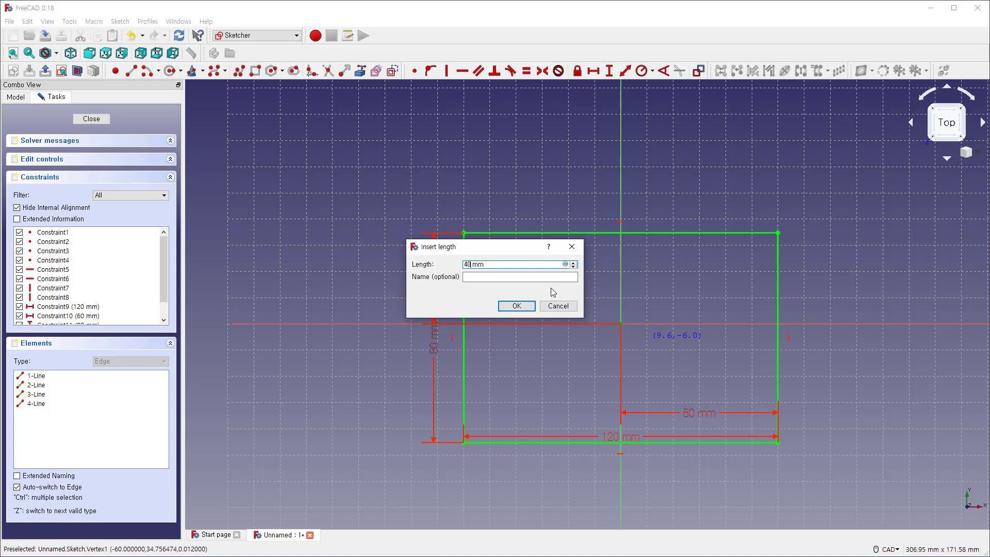
pyautogui.press('Return')
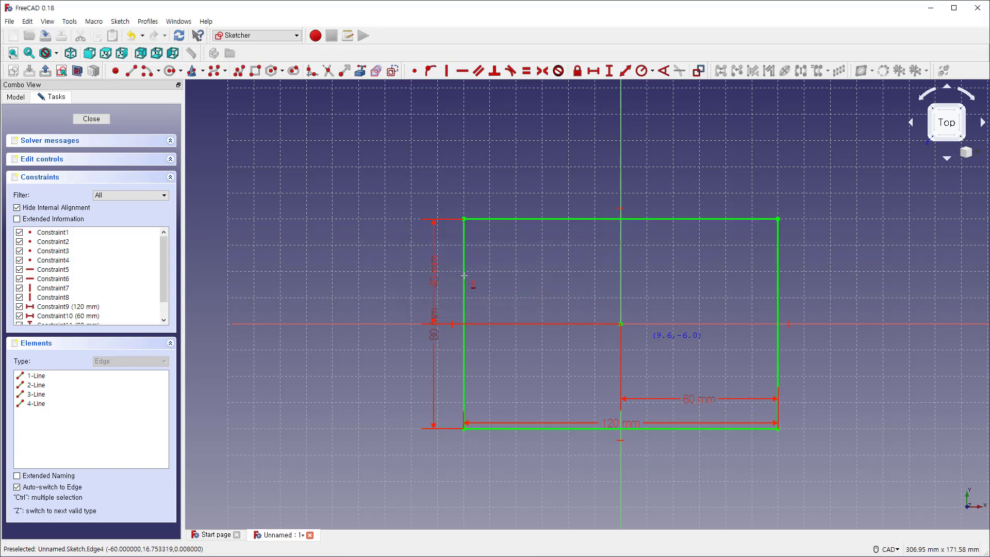
pyautogui.click(91, 119)
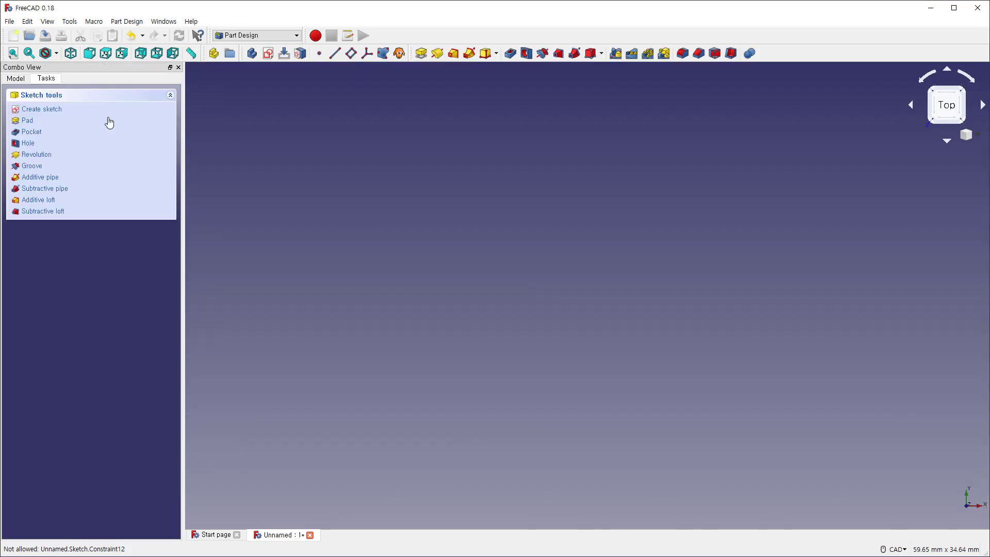
# - Pad the rectangle sketch 10 mm in the reversed direction
pyautogui.click(71, 53)
pyautogui.click(13, 53)
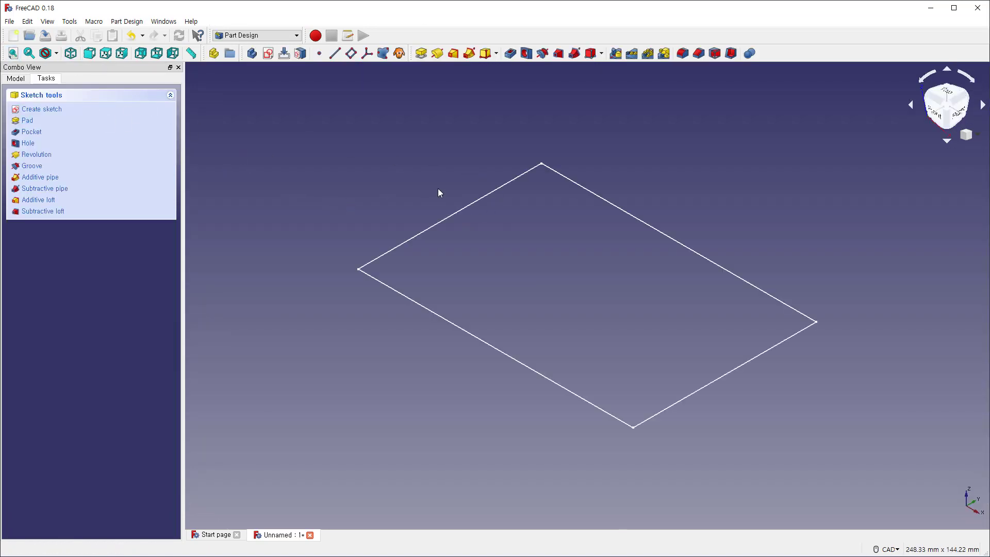
pyautogui.click(421, 55)
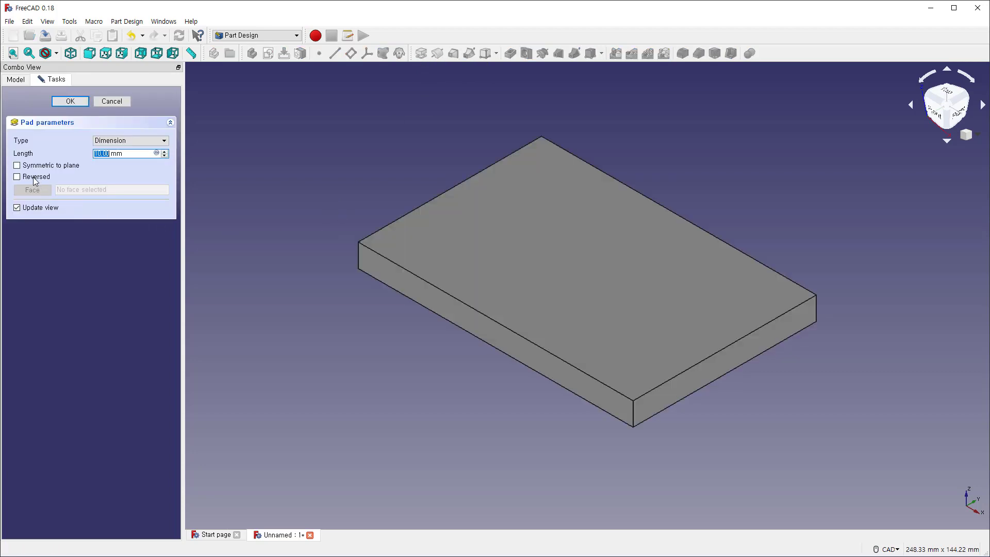
pyautogui.click(34, 179)
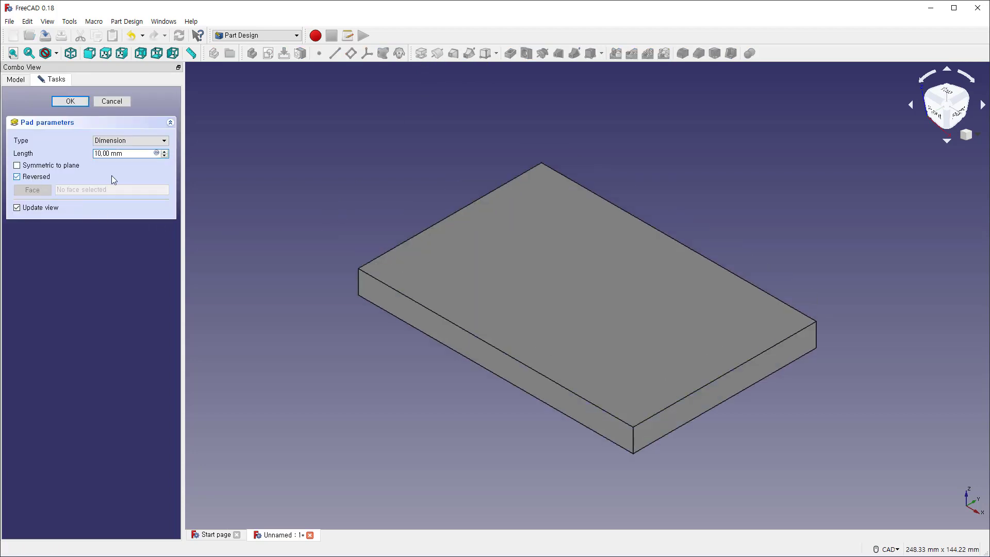
pyautogui.click(77, 102)
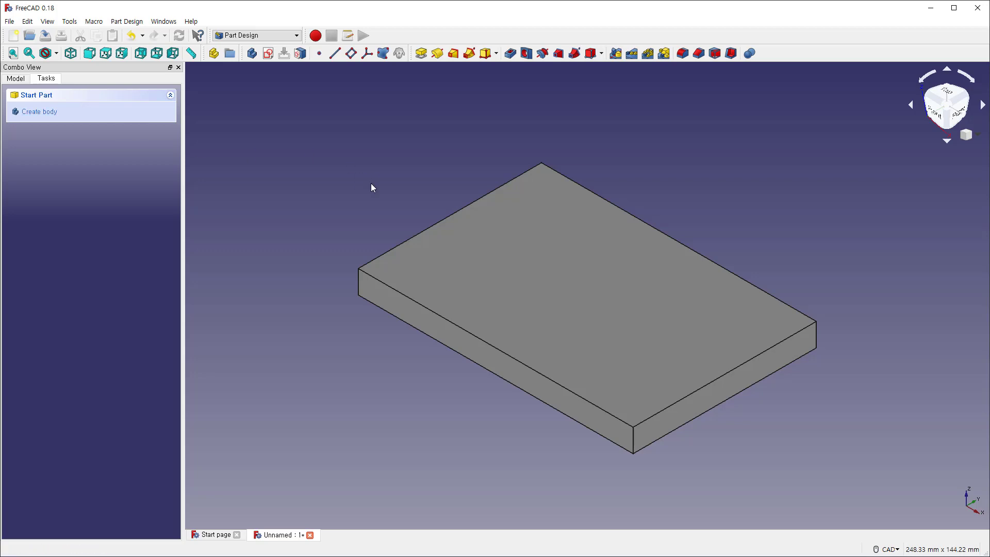
# - Create a sketch on the plate's top face and draw a rectangle around the origin
pyautogui.click(565, 250)
pyautogui.click(268, 54)
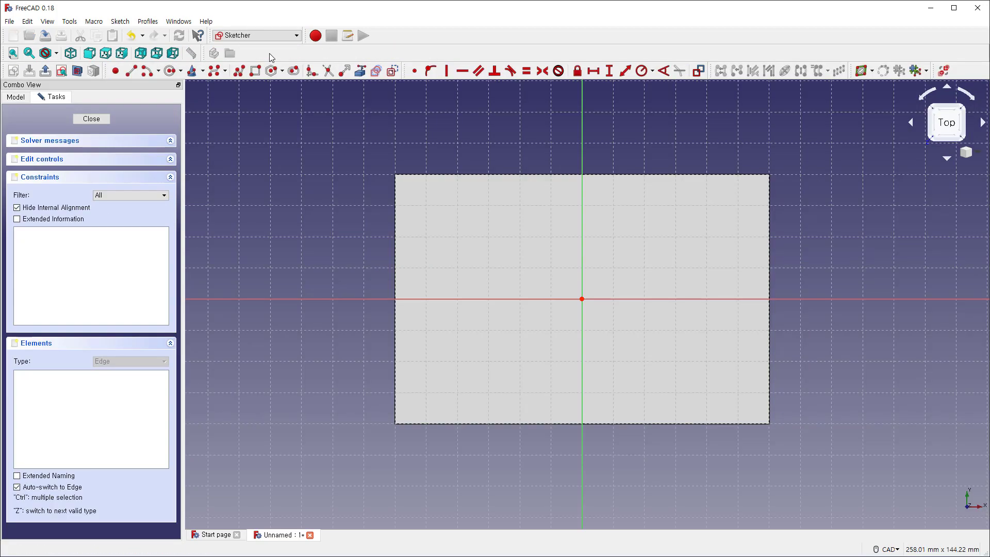
pyautogui.click(255, 71)
pyautogui.click(489, 241)
pyautogui.click(703, 357)
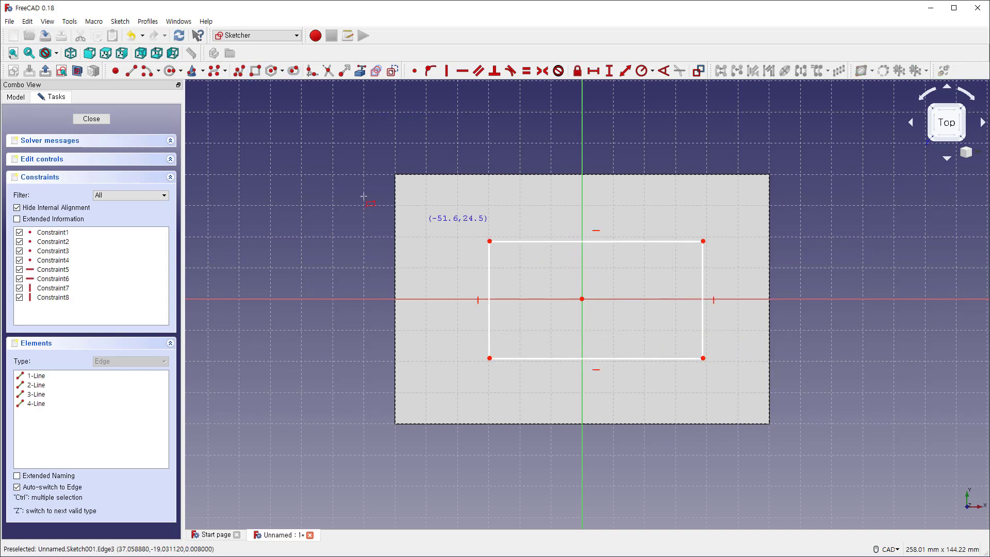
# - Draw an outward-bulging arc through the rectangle's two left corners using end points and a rim point, and delete the left vertical line
pyautogui.click(158, 70)
pyautogui.click(165, 95)
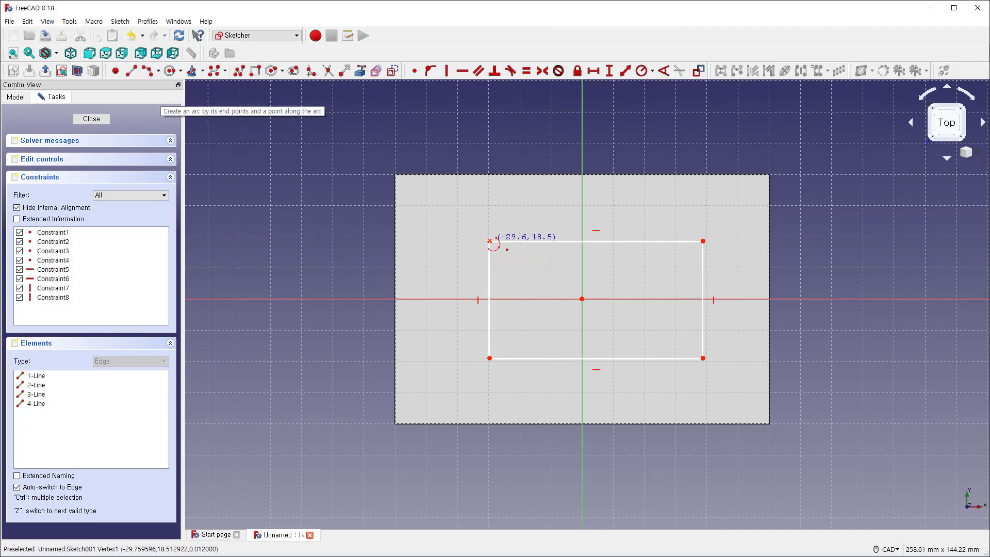
pyautogui.click(490, 241)
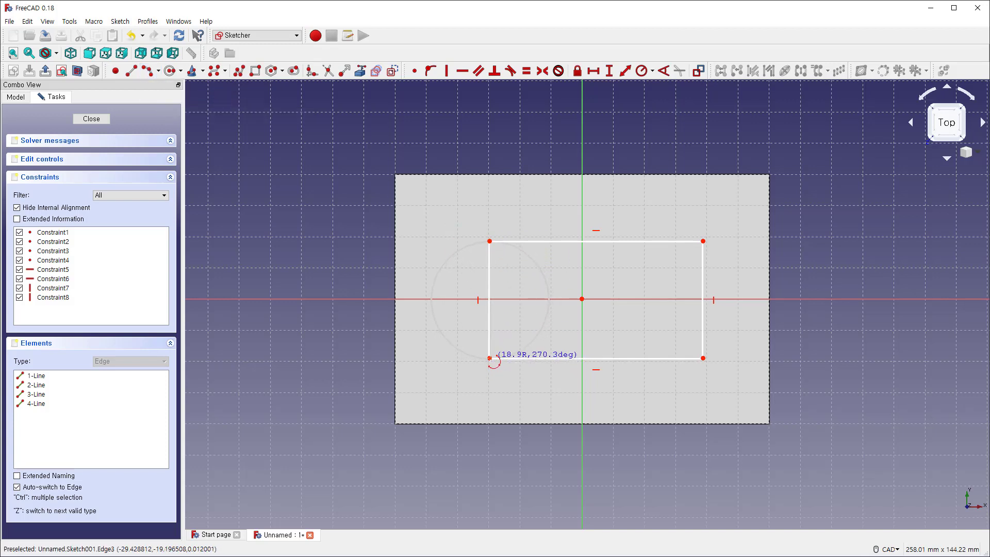
pyautogui.click(490, 358)
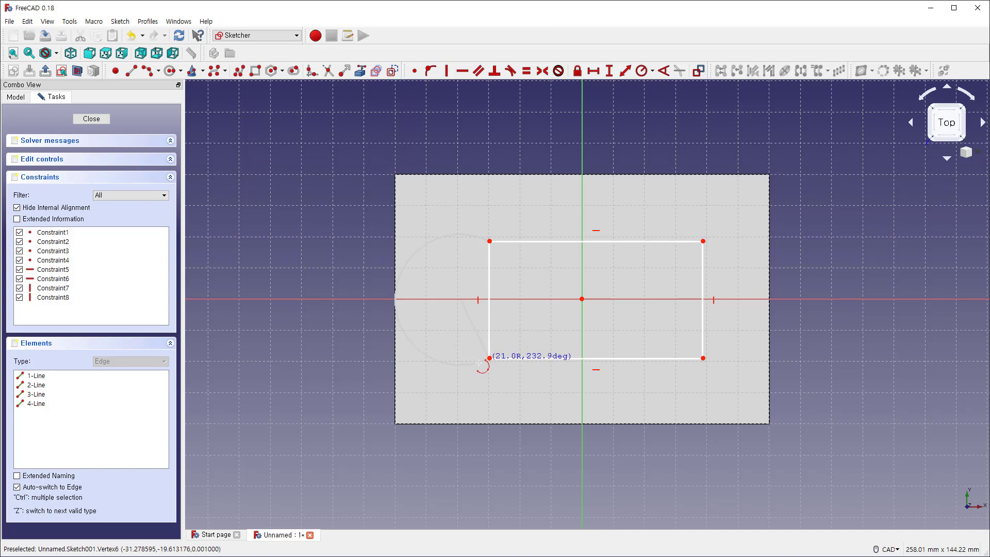
pyautogui.click(440, 330)
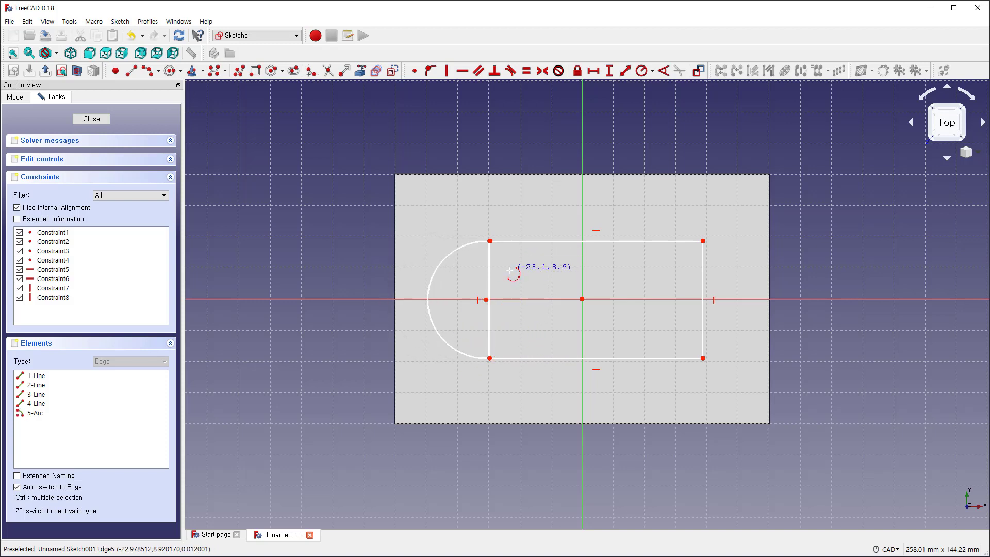
pyautogui.rightClick(511, 288)
pyautogui.click(491, 272)
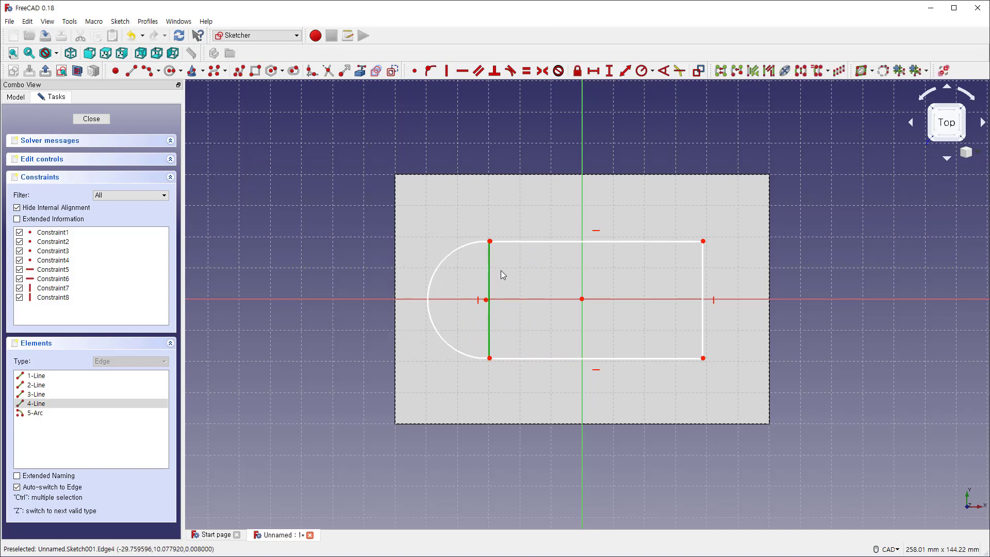
pyautogui.press('Delete')
# - Make the arc's upper endpoint coincident with the top line's left endpoint
pyautogui.scroll(5, 506, 269)
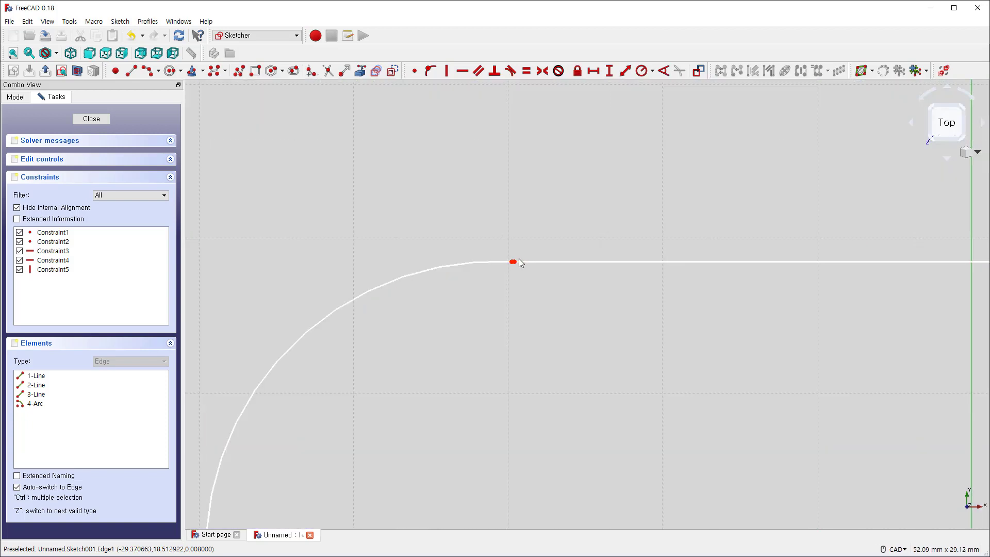
pyautogui.scroll(6, 520, 263)
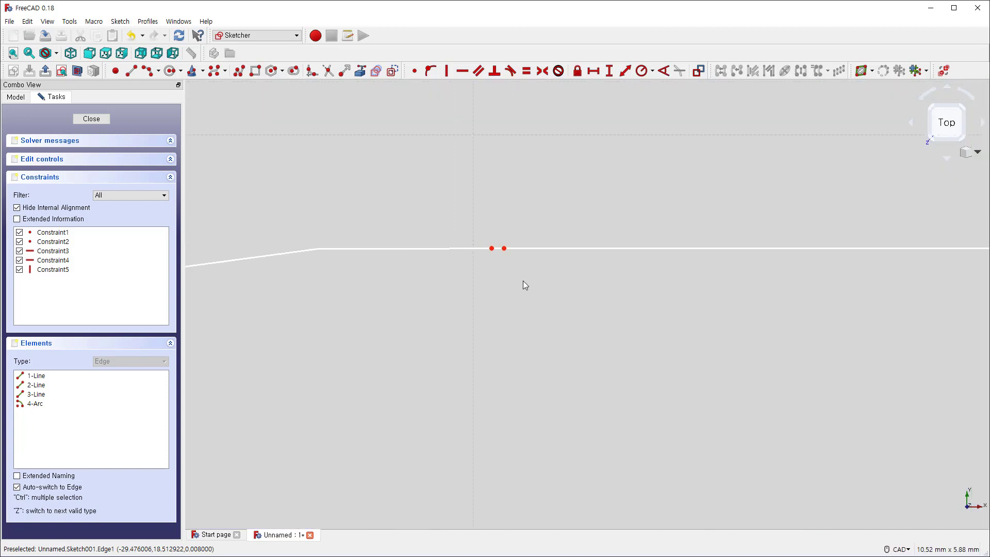
pyautogui.press('c')
pyautogui.click(505, 249)
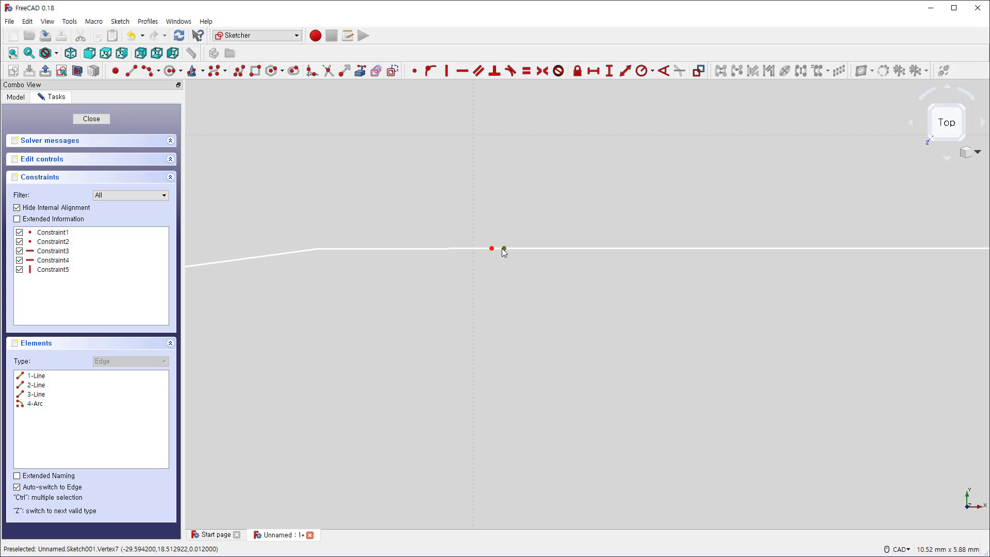
pyautogui.click(494, 250)
pyautogui.scroll(-4, 503, 260)
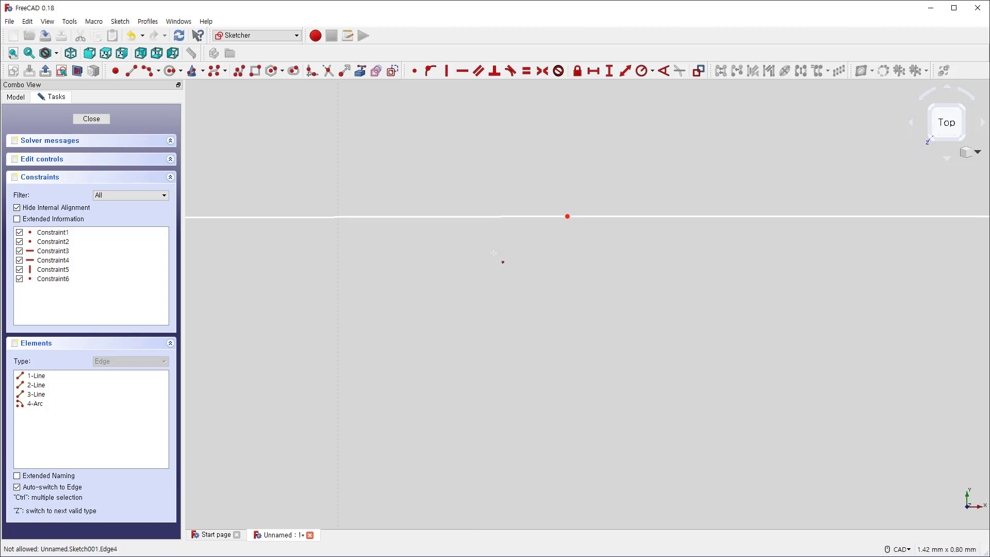
# - Constrain the arc tangent to both the top and bottom horizontal lines
pyautogui.scroll(-5, 494, 251)
pyautogui.scroll(5, 480, 263)
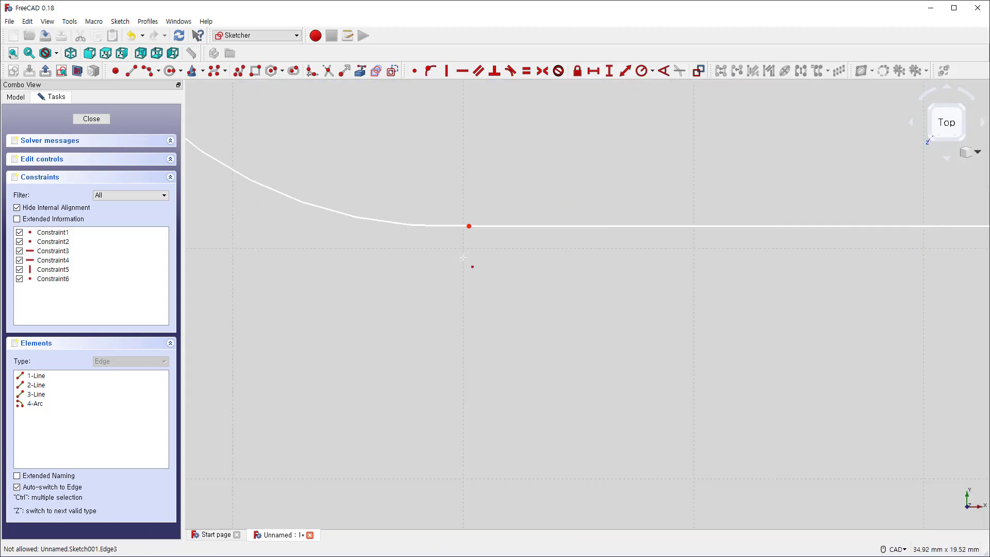
pyautogui.scroll(15, 504, 301)
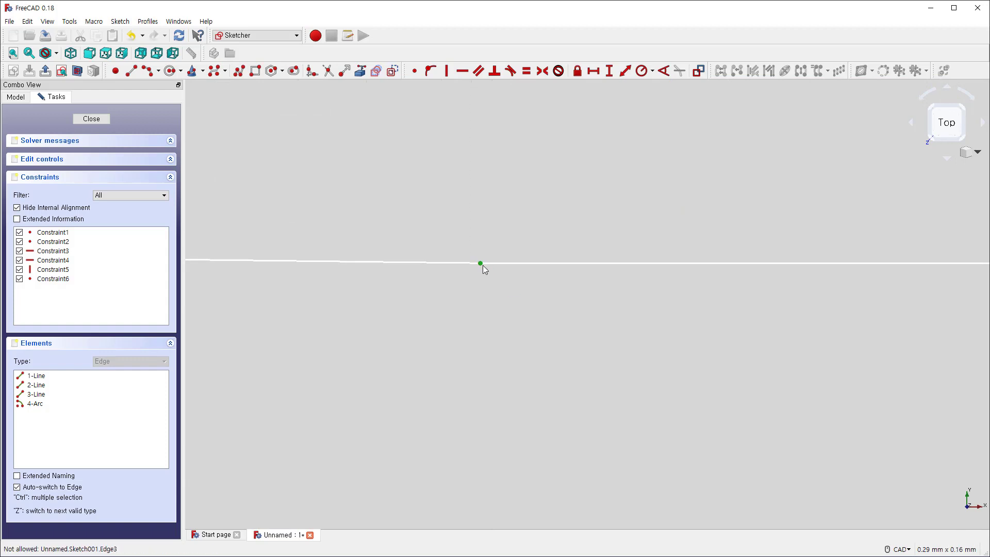
pyautogui.scroll(-20, 510, 282)
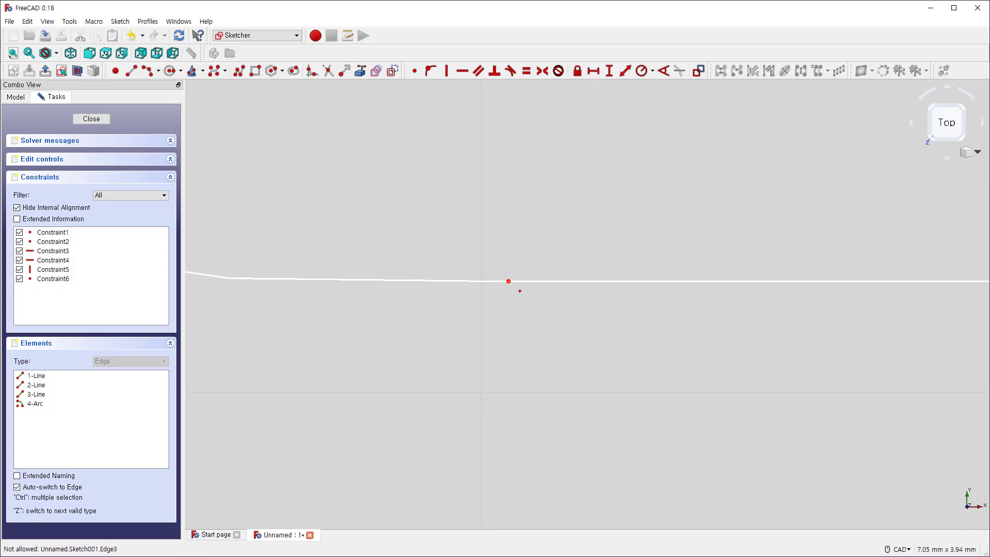
pyautogui.scroll(2, 505, 286)
pyautogui.moveTo(513, 283)
pyautogui.mouseDown(button='middle')
pyautogui.moveTo(484, 328)
pyautogui.moveTo(478, 280)
pyautogui.mouseUp(button='middle')
pyautogui.click(440, 193)
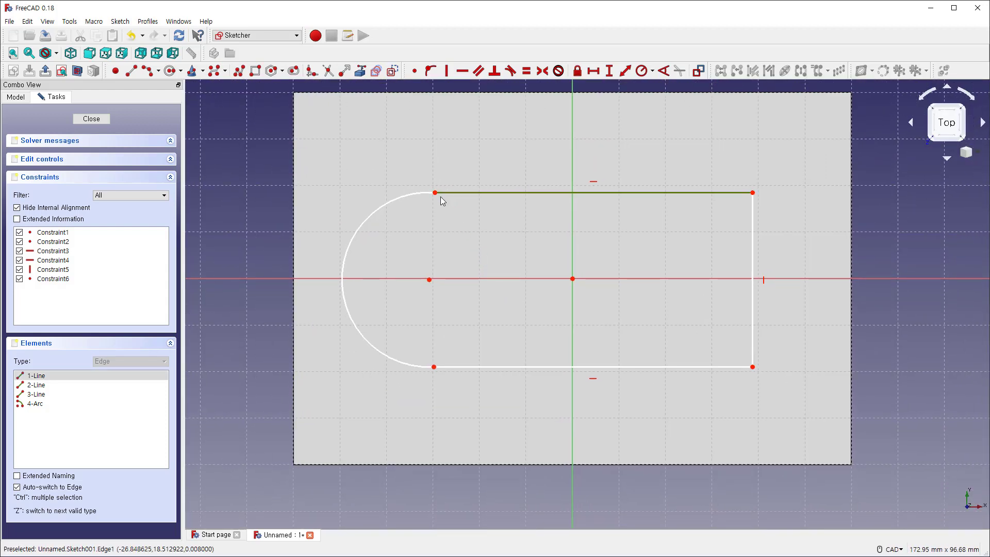
pyautogui.click(410, 196)
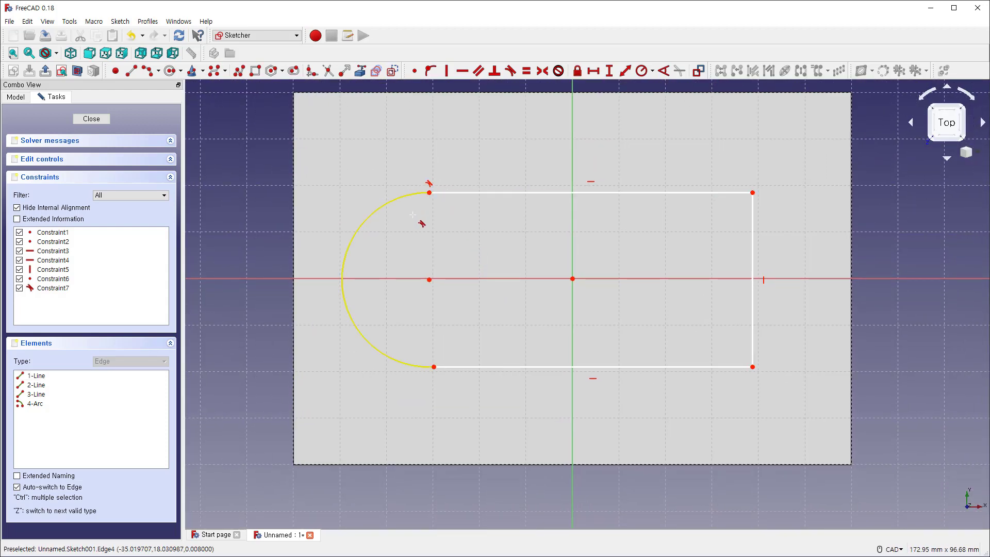
pyautogui.click(421, 365)
pyautogui.click(463, 367)
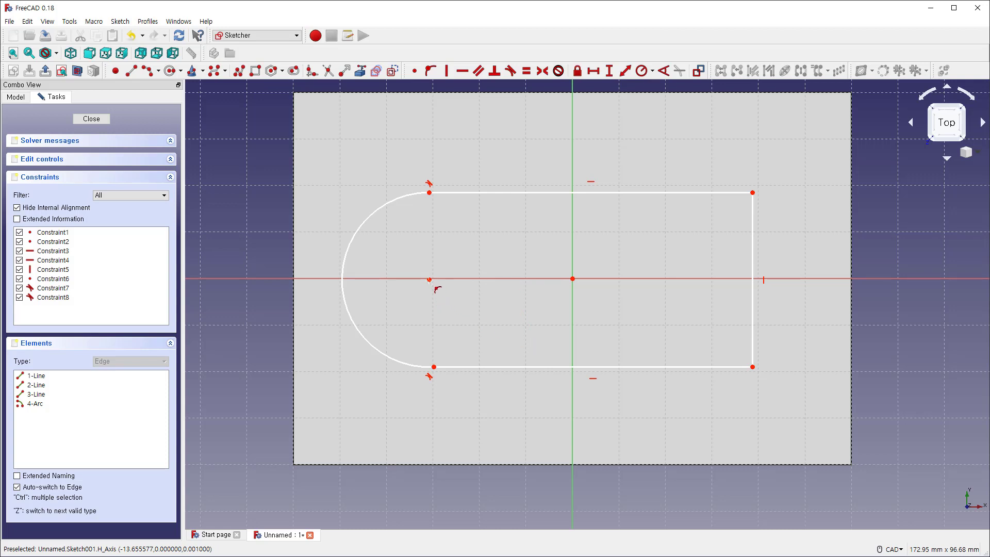
# - Constrain the arc's center onto the horizontal axis and set the arc's radius to 25 mm
pyautogui.click(481, 287)
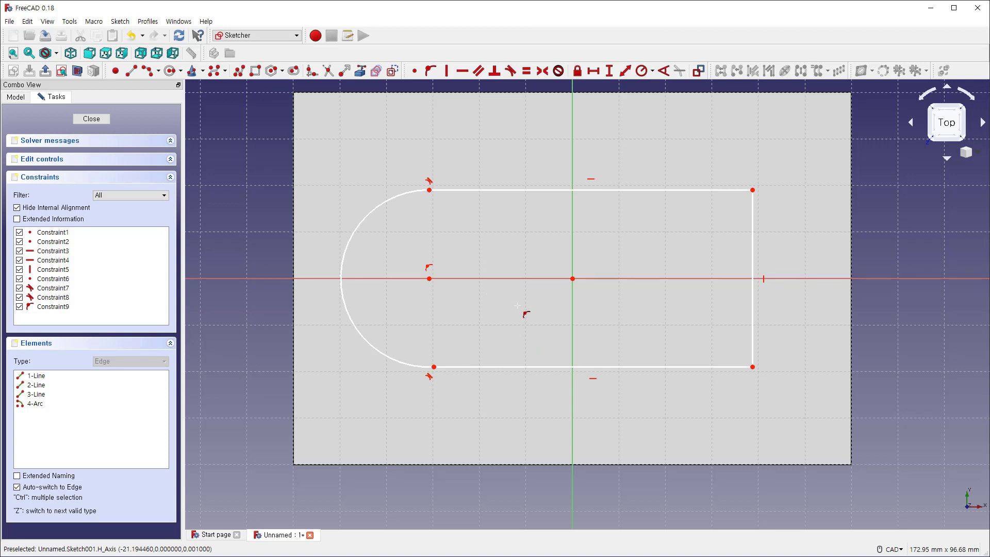
pyautogui.click(641, 71)
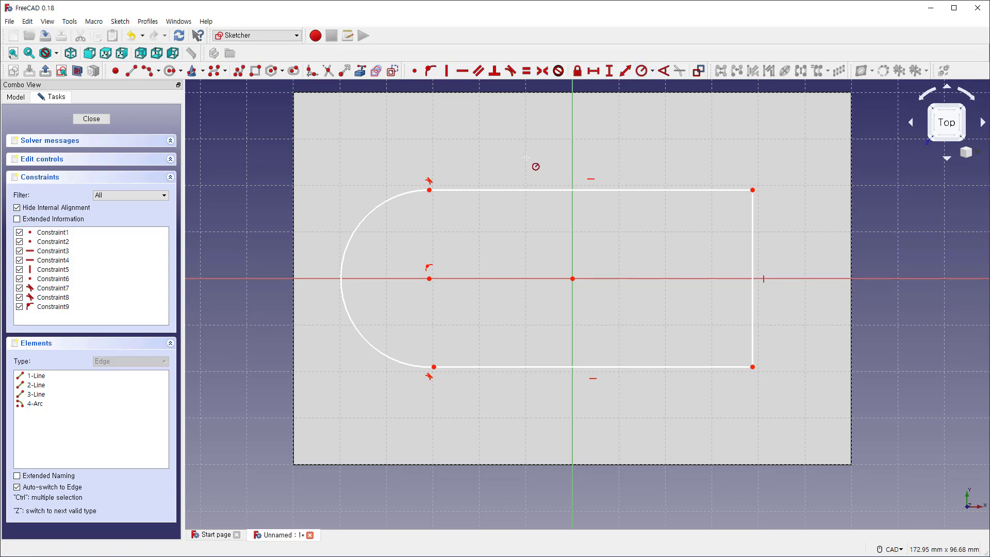
pyautogui.click(369, 208)
pyautogui.write('25')
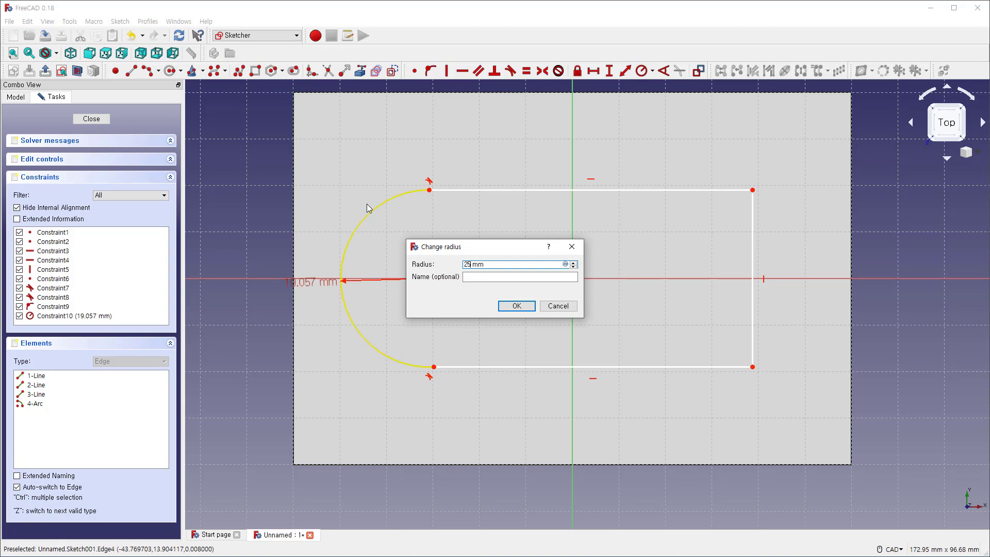
pyautogui.press('Return')
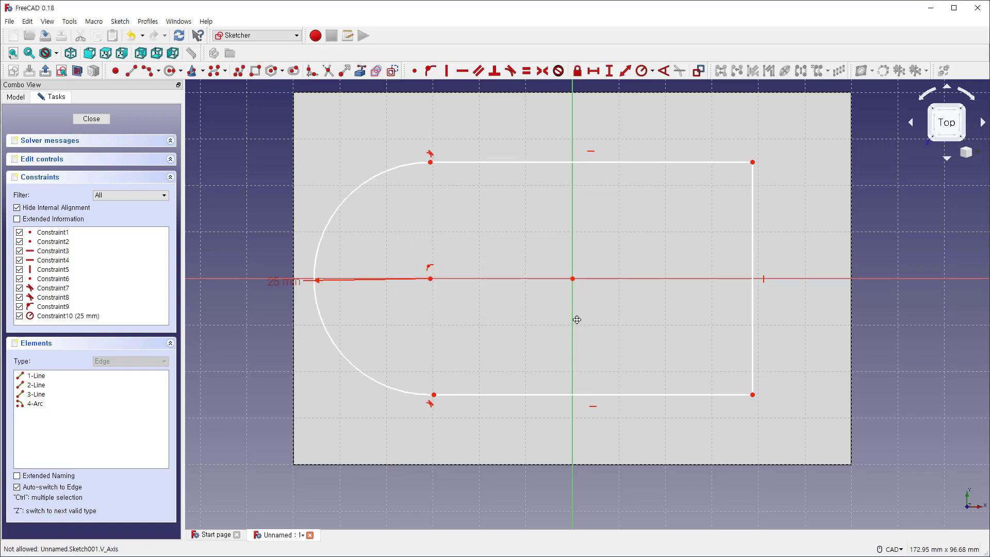
pyautogui.moveTo(574, 320); pyautogui.dragTo(534, 303, button='middle')
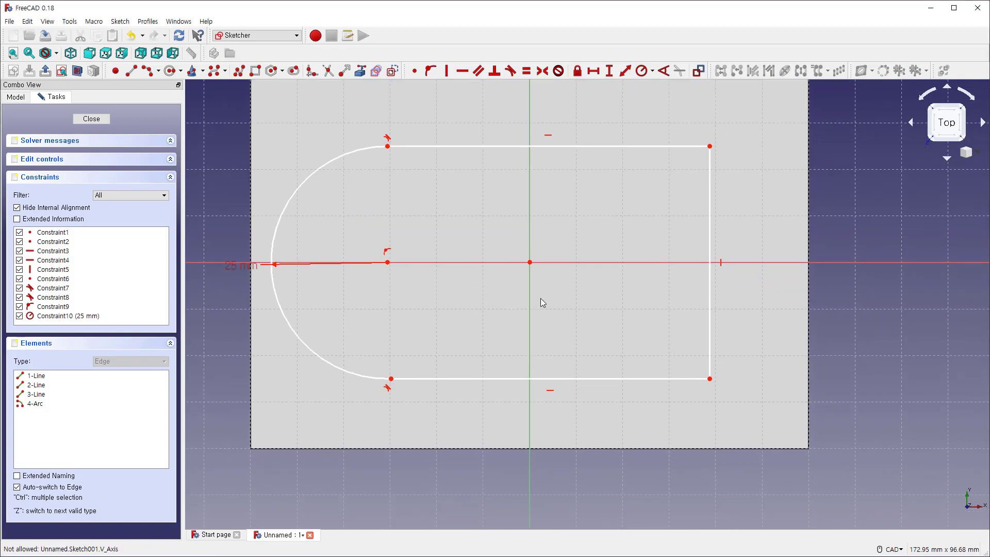
# - Constrain the horizontal distance from the origin to the right vertical line's lower endpoint to 35 mm
pyautogui.click(530, 262)
pyautogui.click(709, 379)
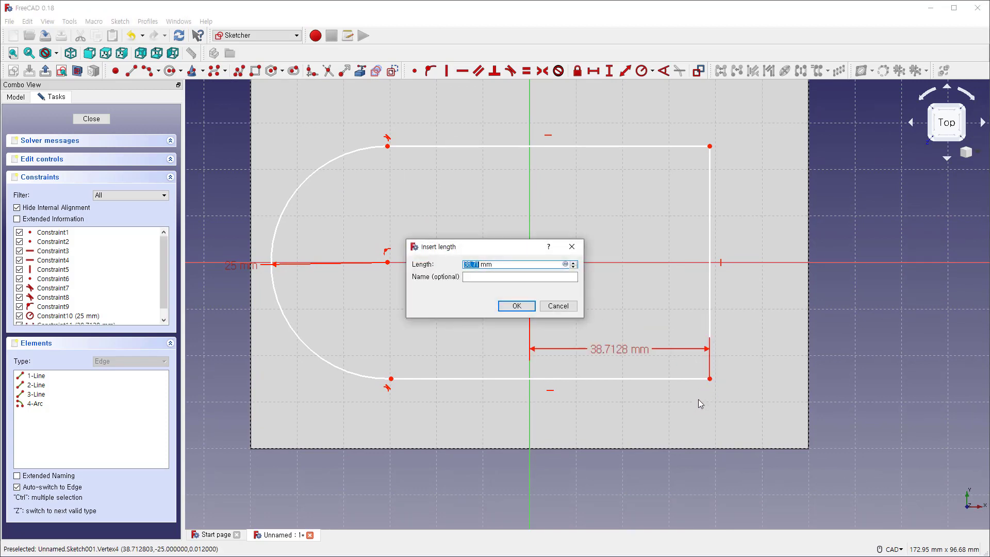
pyautogui.write('35')
pyautogui.press('Return')
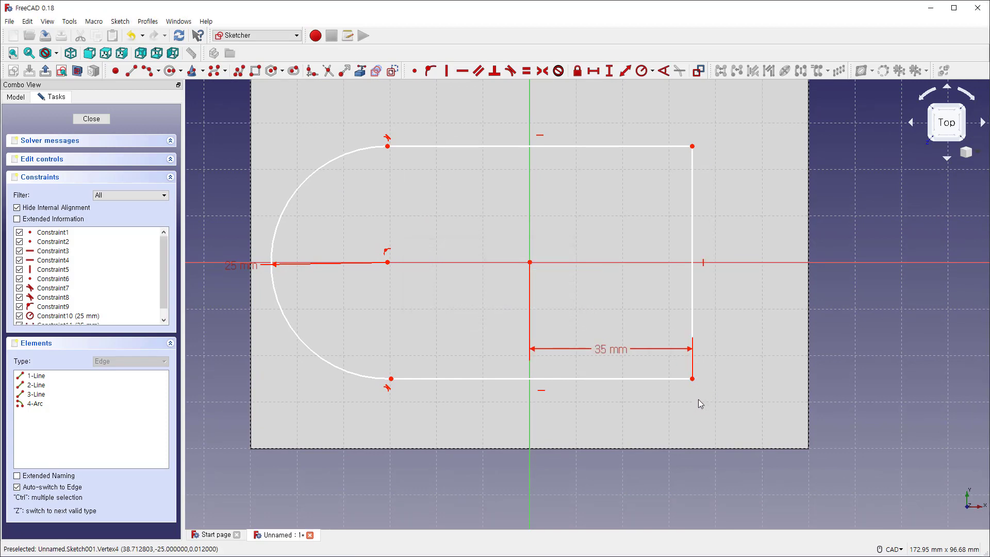
# - Set the horizontal distance between the origin and the arc's center to 25 mm, and reposition the radius and distance labels
pyautogui.click(530, 262)
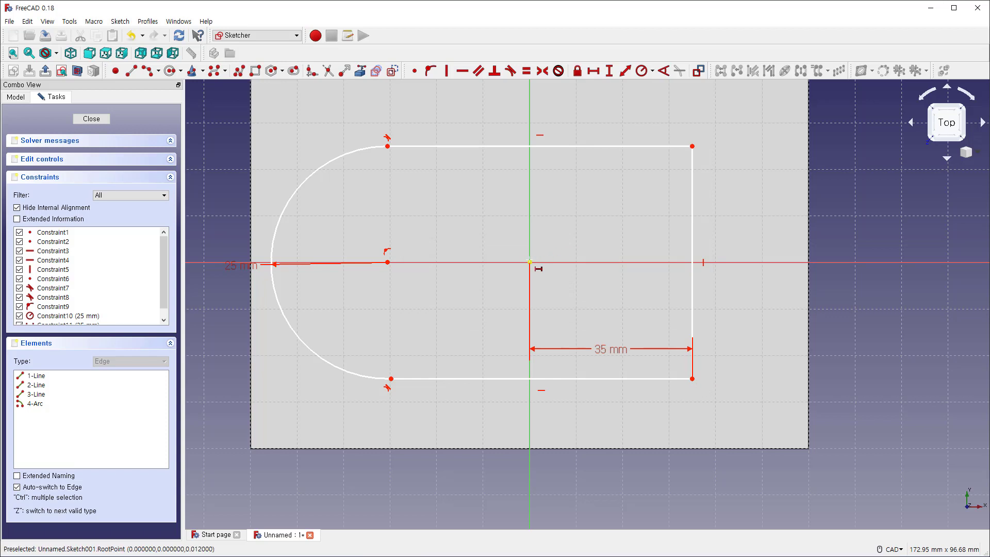
pyautogui.click(388, 262)
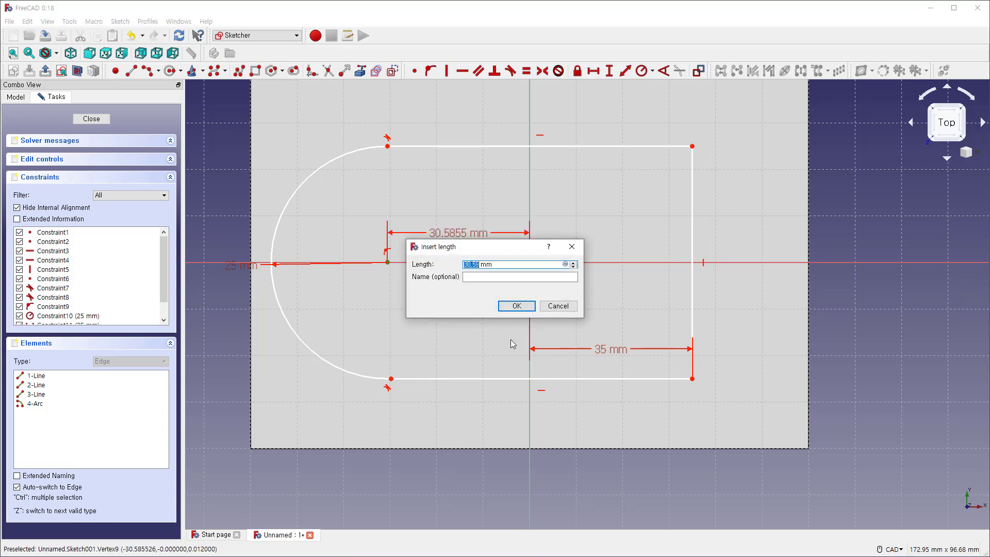
pyautogui.write('25')
pyautogui.press('Return')
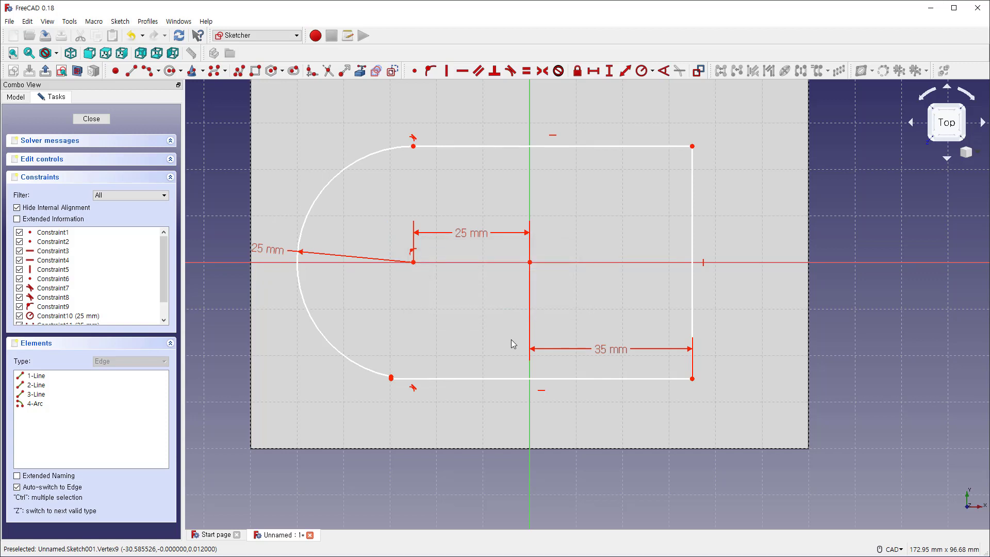
pyautogui.rightClick(596, 252)
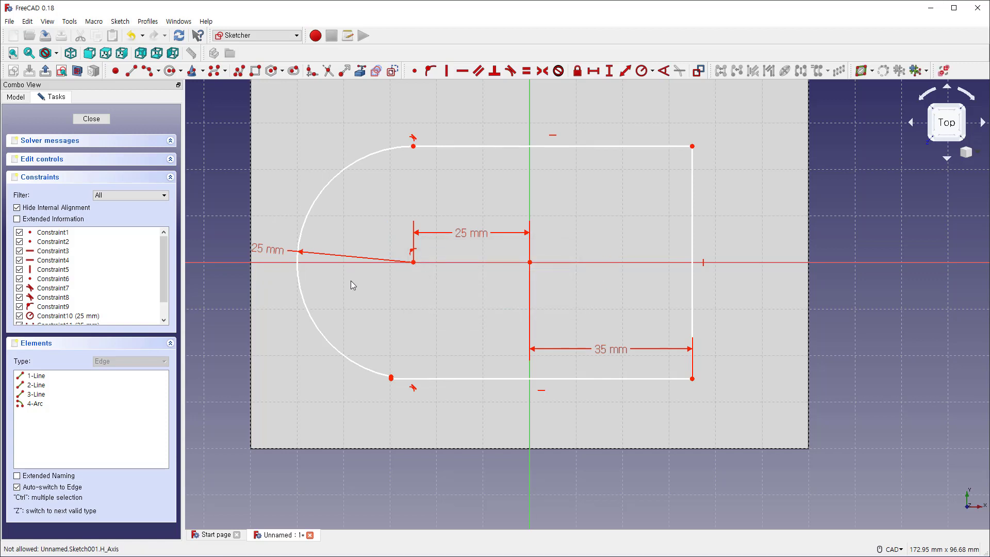
pyautogui.moveTo(259, 252); pyautogui.dragTo(300, 169)
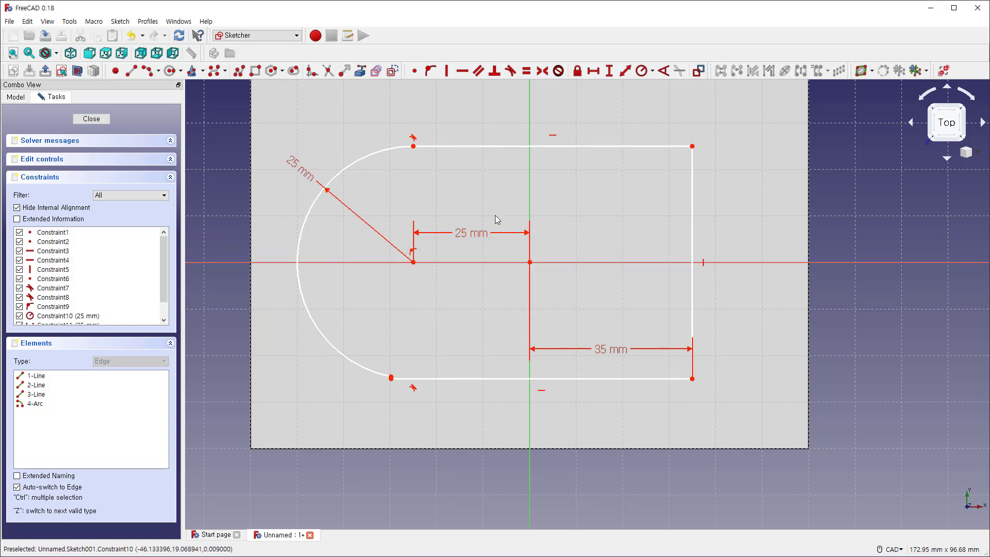
pyautogui.moveTo(482, 232); pyautogui.dragTo(482, 206)
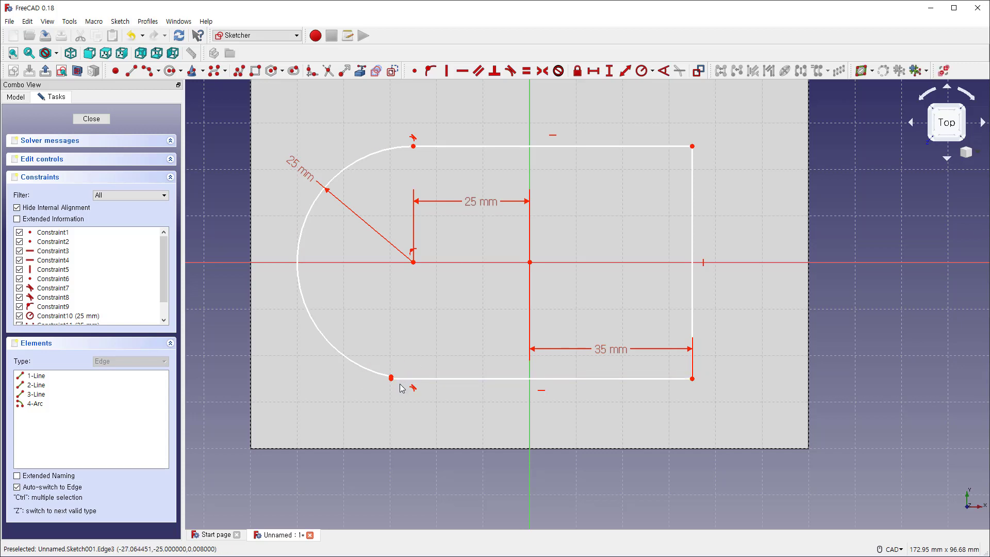
# - Make the arc's lower endpoint coincident with the bottom line's left endpoint
pyautogui.scroll(10, 402, 388)
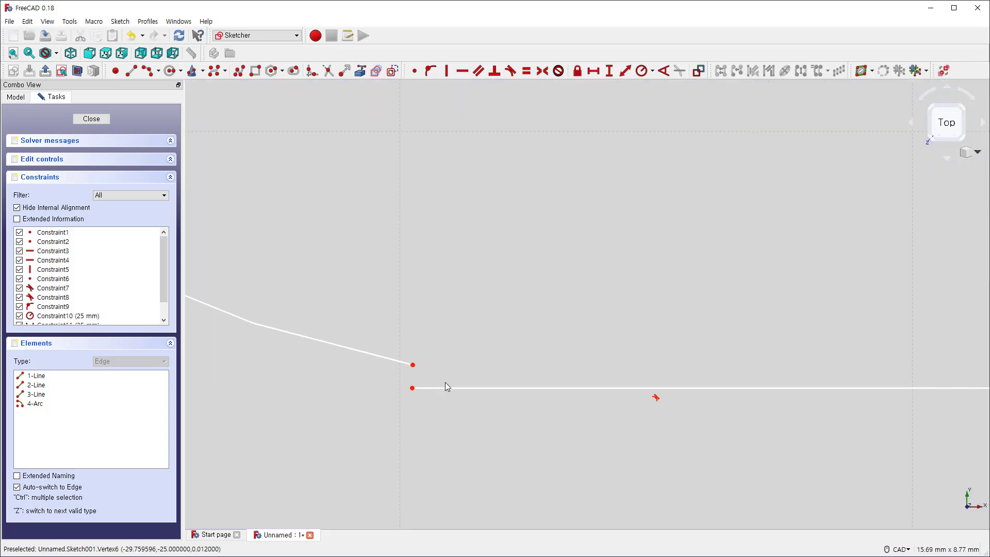
pyautogui.press('c')
pyautogui.click(412, 387)
pyautogui.scroll(-10, 461, 389)
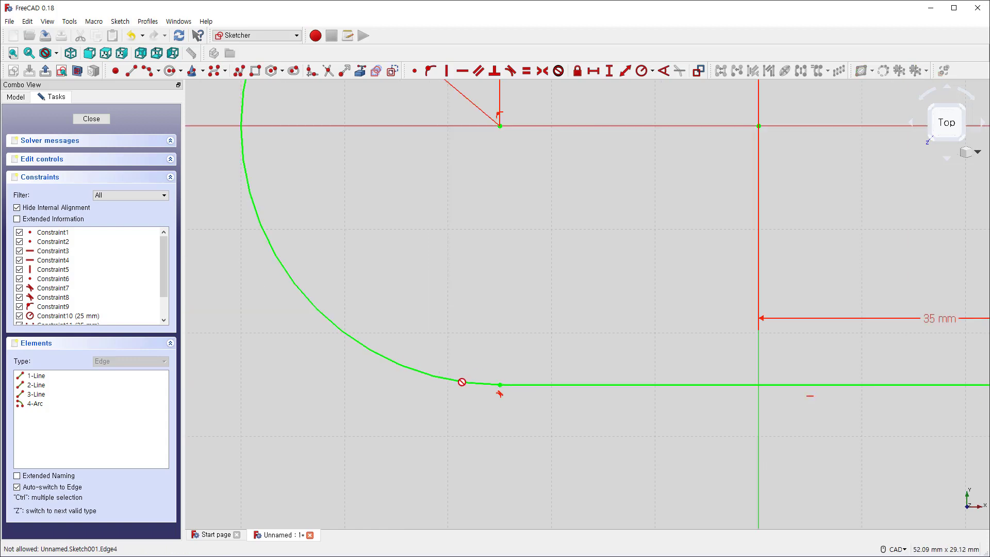
pyautogui.scroll(2, 549, 364)
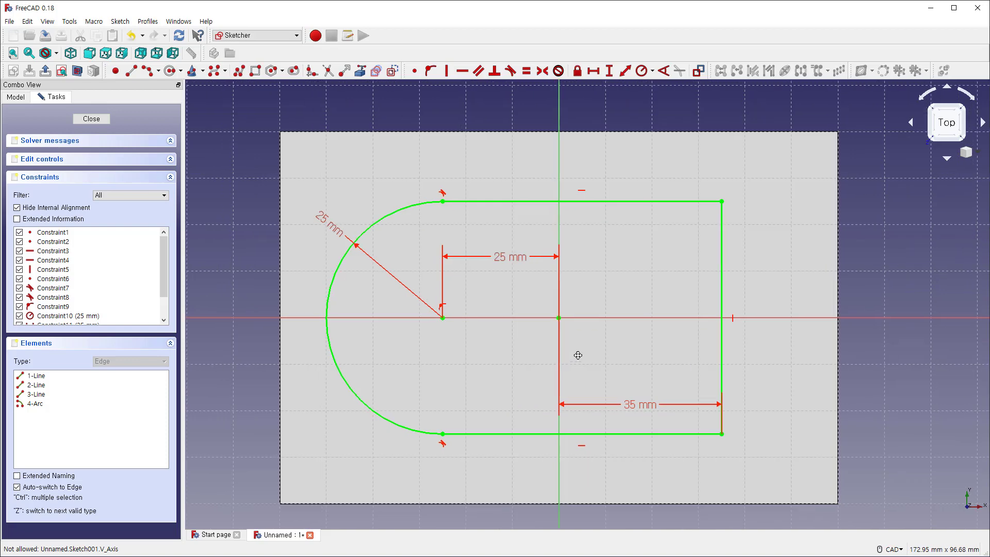
# - Close the sketch and pad the round-ended profile 30 mm upward from the plate's top face
pyautogui.click(91, 119)
pyautogui.moveTo(436, 196); pyautogui.dragTo(409, 183, button='middle')
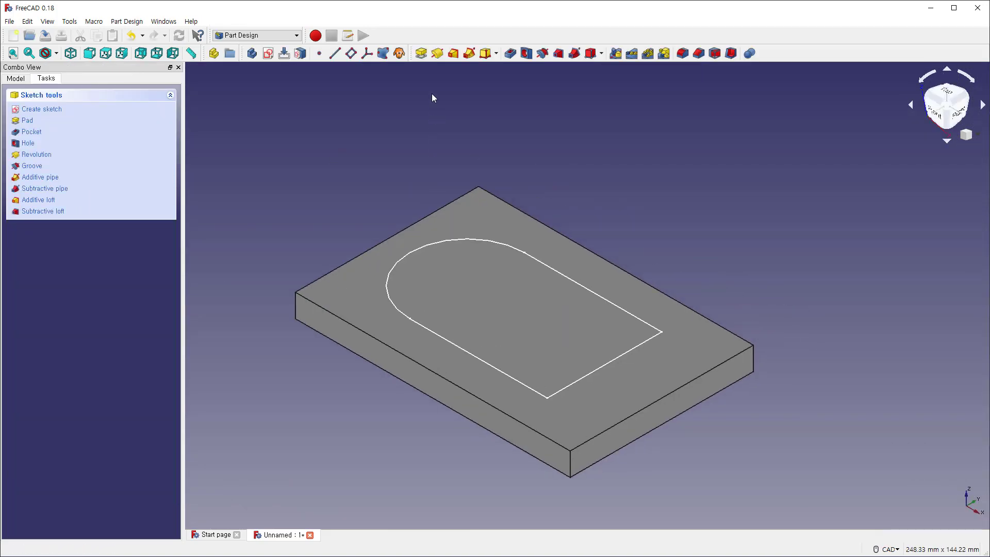
pyautogui.click(422, 53)
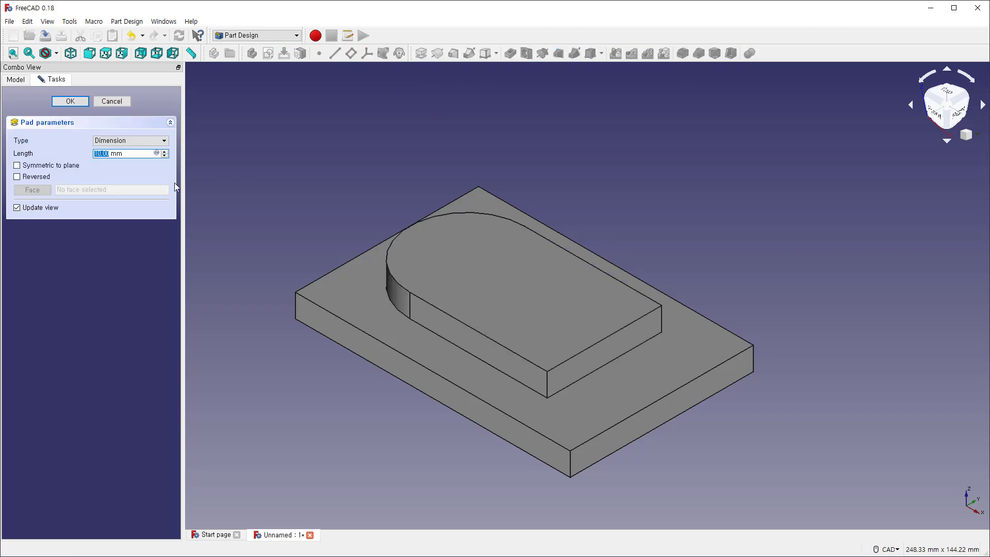
pyautogui.write('30')
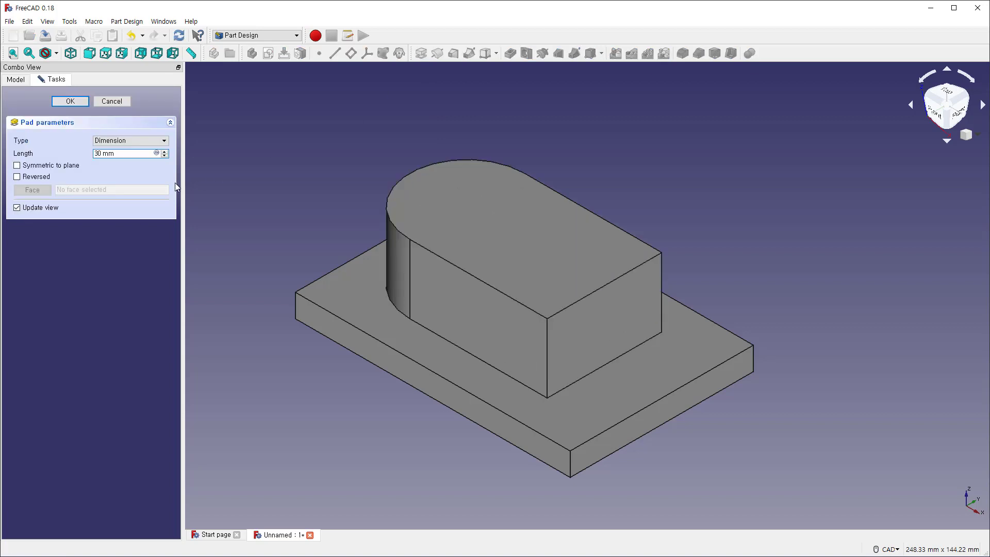
pyautogui.click(942, 122)
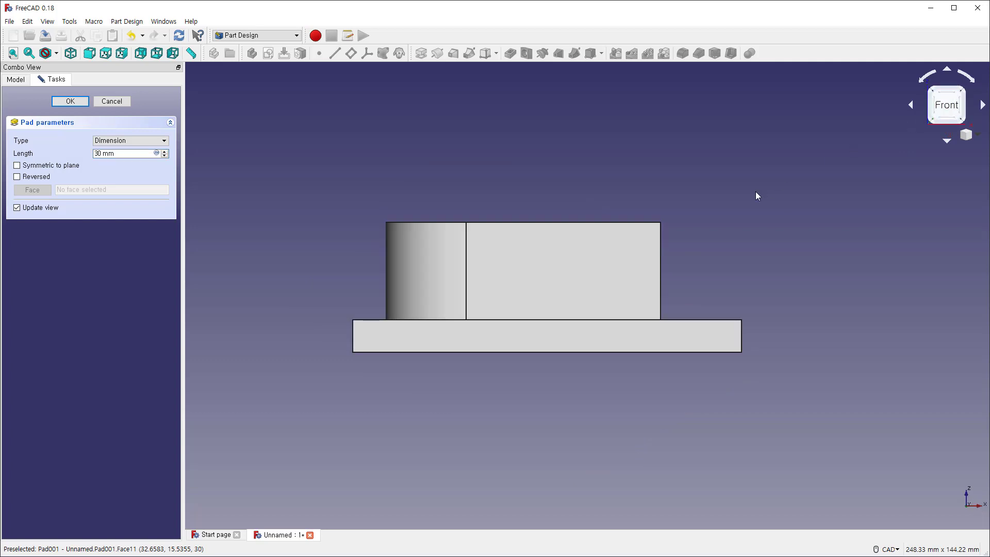
pyautogui.moveTo(708, 264); pyautogui.dragTo(715, 268, button='middle')
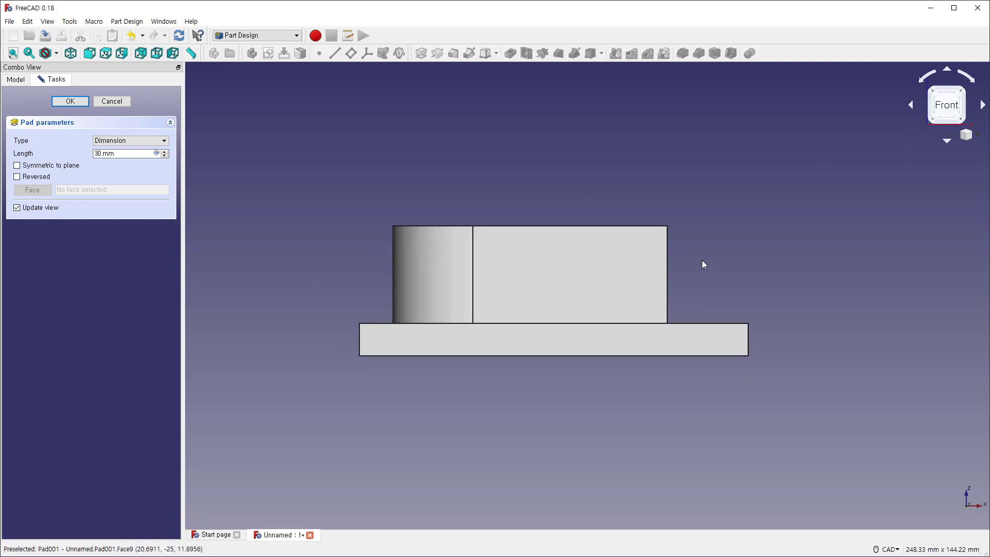
pyautogui.moveTo(391, 327); pyautogui.dragTo(421, 230)
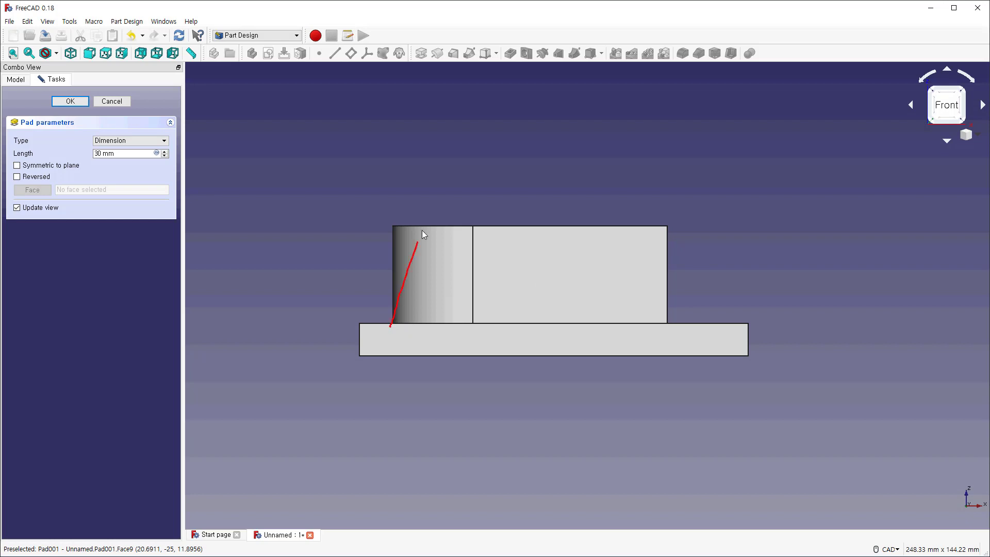
pyautogui.moveTo(666, 323); pyautogui.dragTo(627, 181)
pyautogui.moveTo(667, 247); pyautogui.dragTo(646, 244)
pyautogui.press('Escape')
pyautogui.moveTo(700, 267); pyautogui.dragTo(623, 310, button='middle')
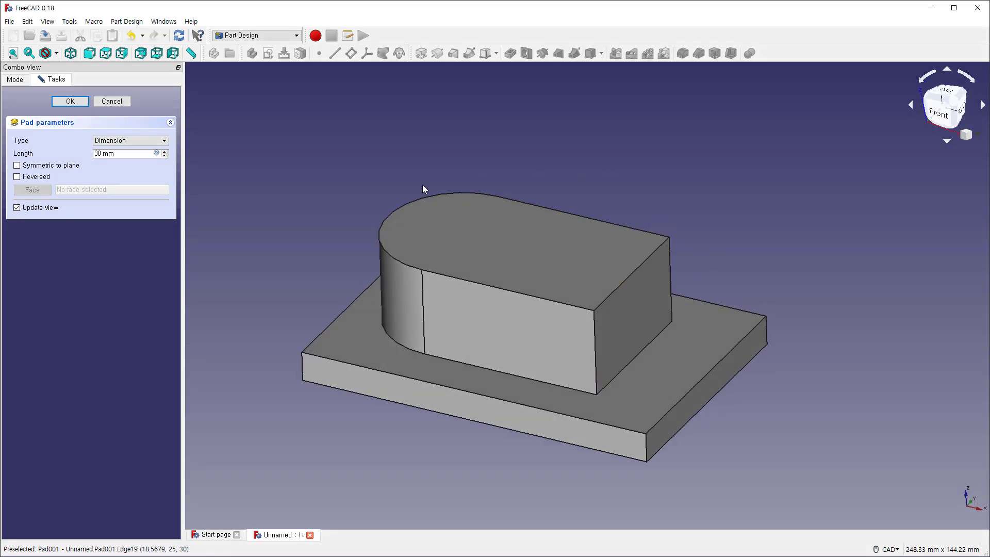
pyautogui.click(70, 101)
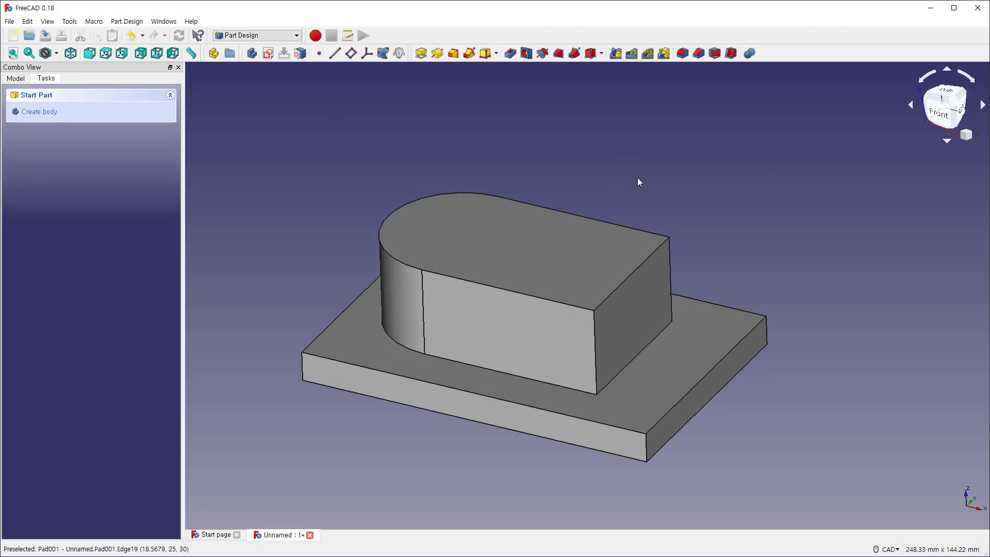
# - Draft the block's rounded end face by 10°, using the plate's top face as neutral plane and a reversed pull direction
pyautogui.moveTo(638, 181); pyautogui.dragTo(648, 141, button='middle')
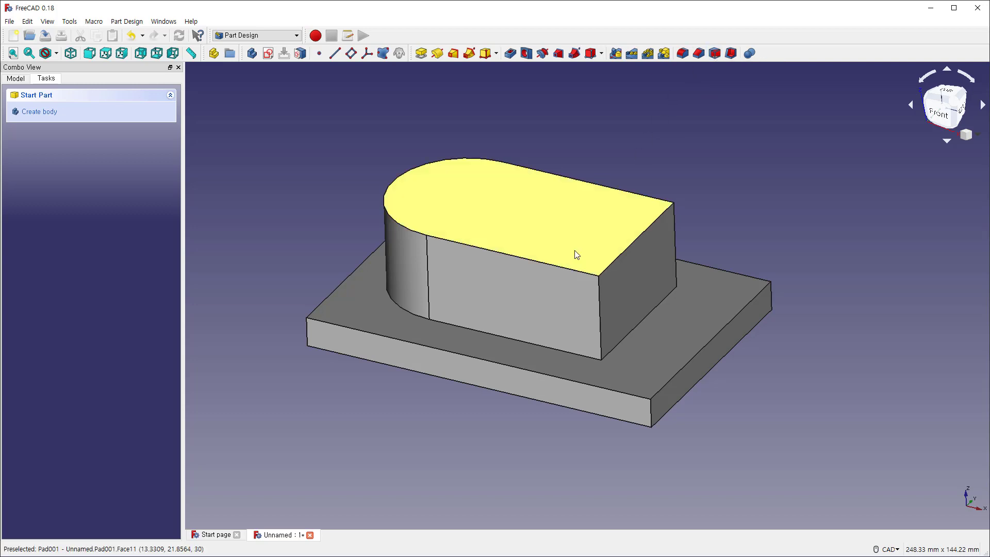
pyautogui.click(415, 277)
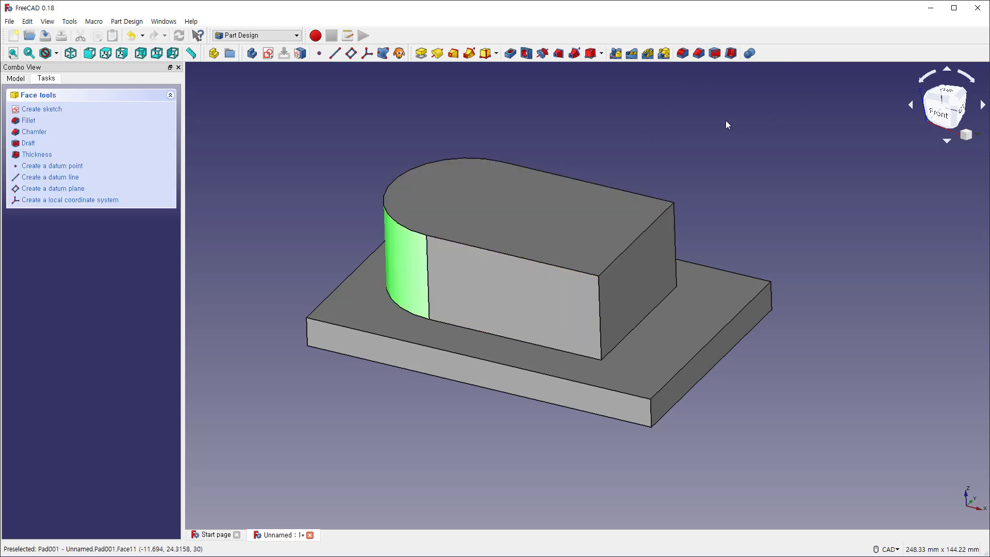
pyautogui.click(715, 54)
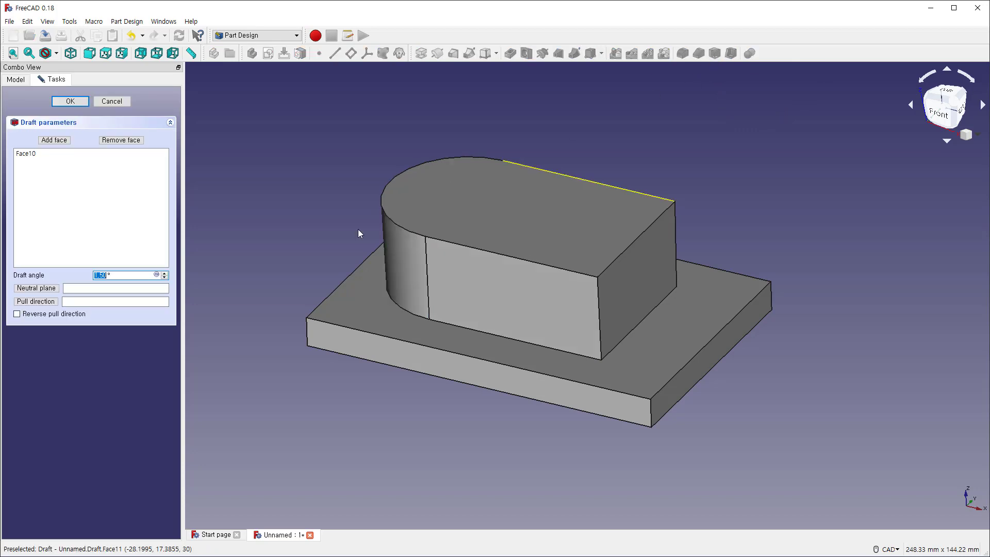
pyautogui.write('10')
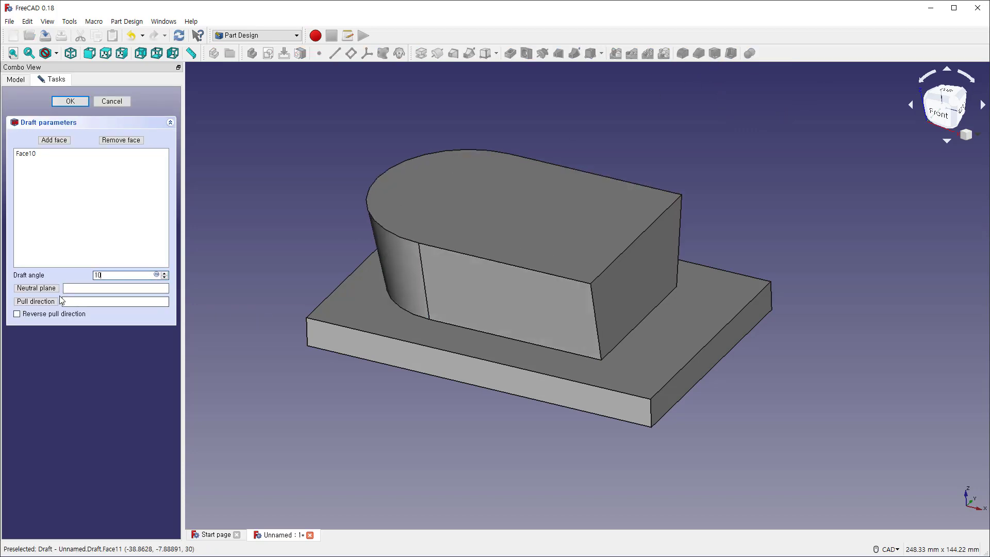
pyautogui.click(44, 290)
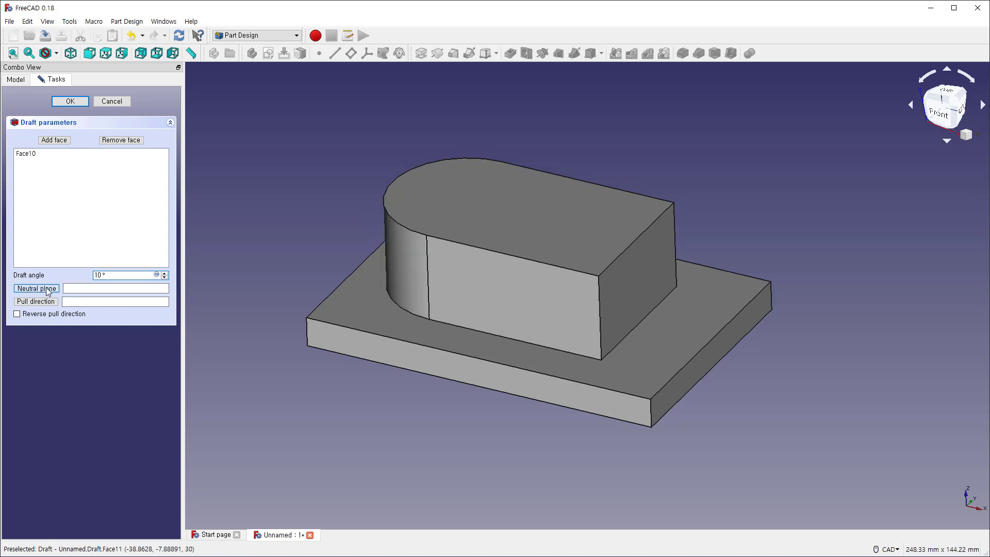
pyautogui.click(378, 317)
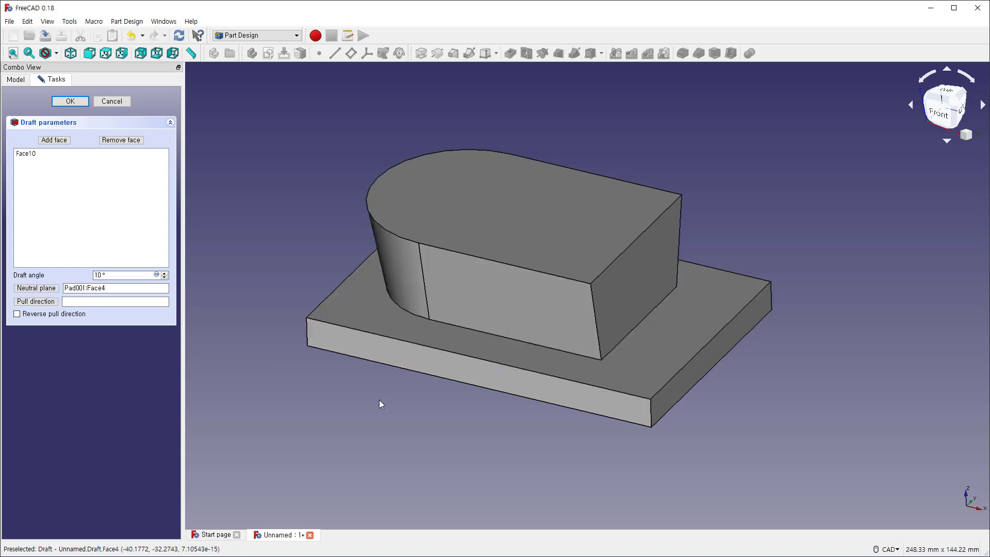
pyautogui.click(29, 316)
pyautogui.moveTo(484, 352); pyautogui.dragTo(670, 303, button='middle')
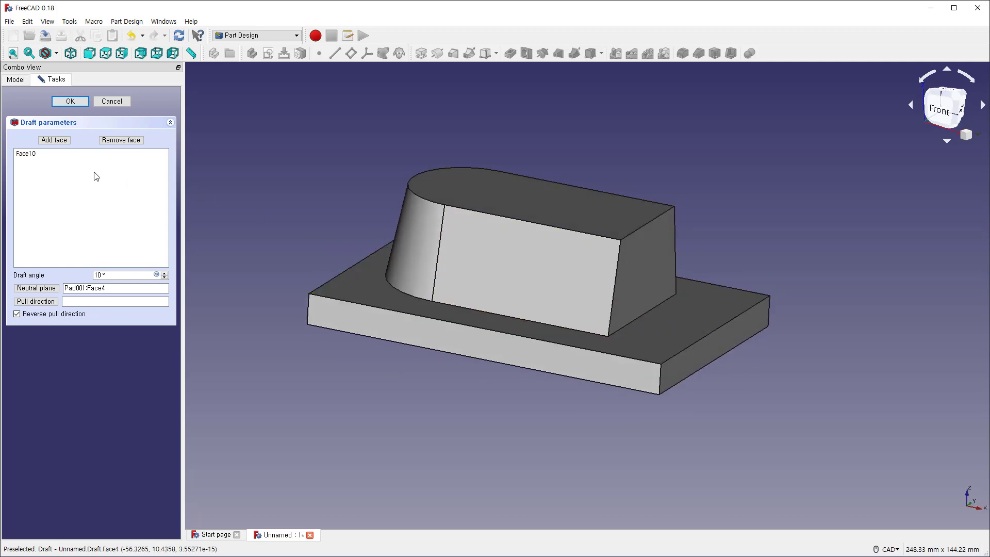
# - Add the block's flat end face opposite the rounded end to the draft and apply it
pyautogui.click(54, 140)
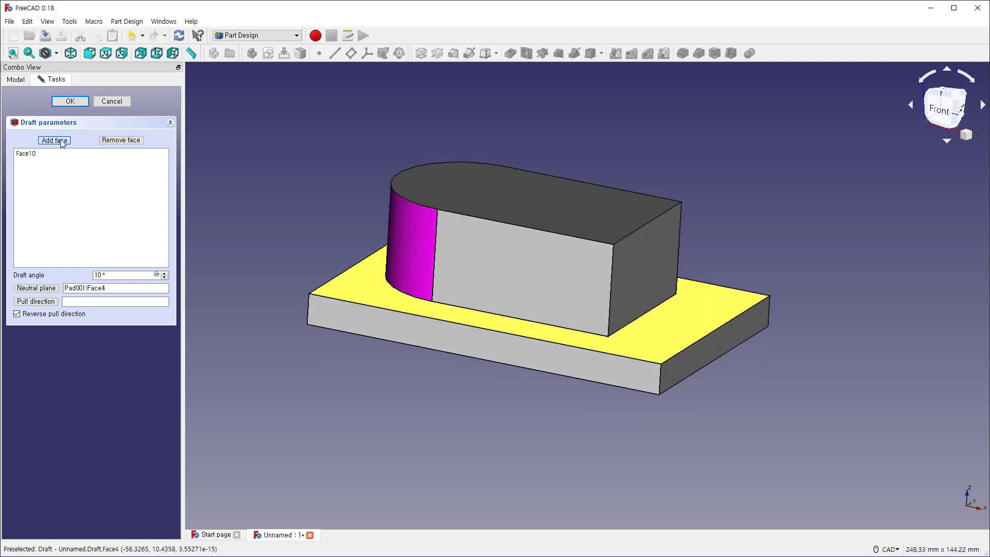
pyautogui.click(650, 268)
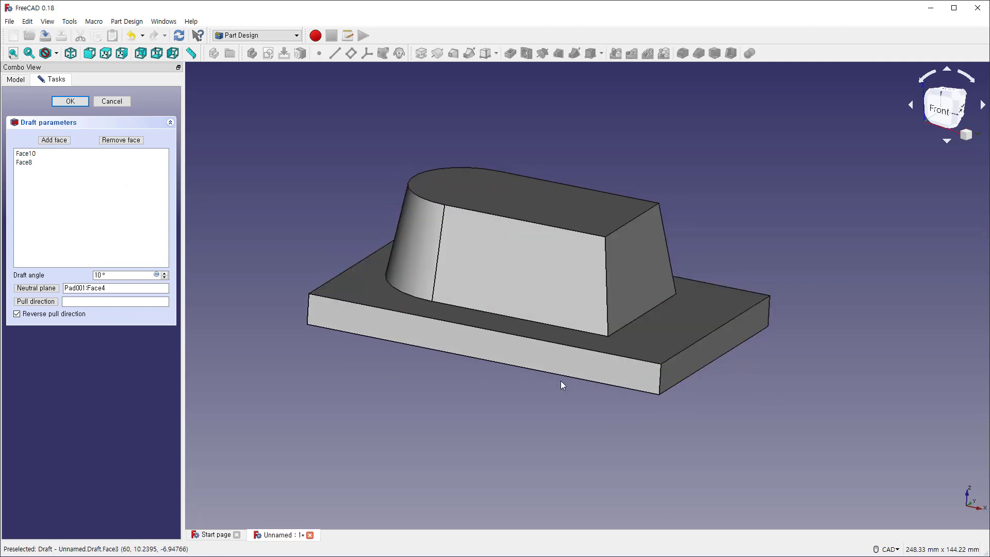
pyautogui.click(70, 101)
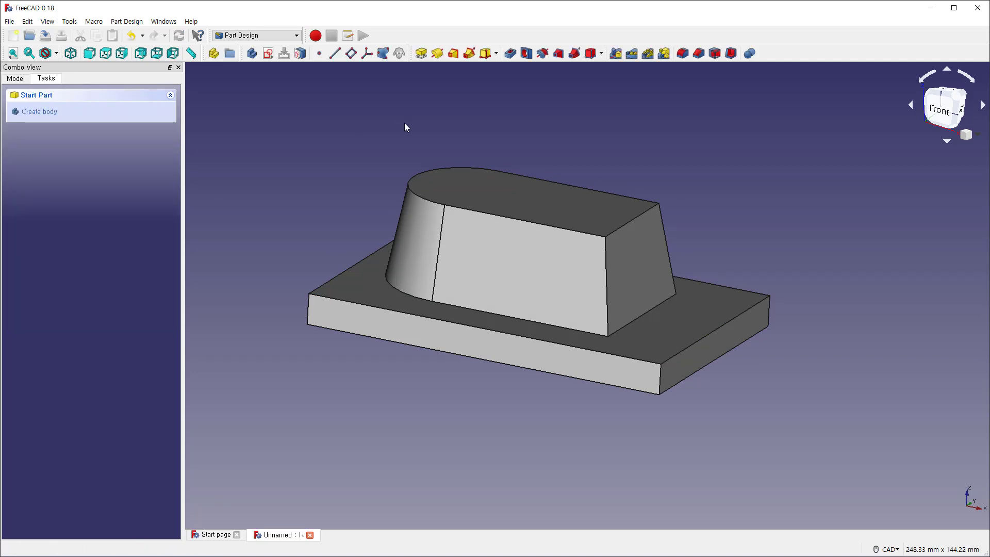
# - Create a new sketch on the body's XZ_Plane
pyautogui.moveTo(637, 160); pyautogui.dragTo(572, 164, button='middle')
pyautogui.moveTo(655, 249); pyautogui.dragTo(680, 213, button='middle')
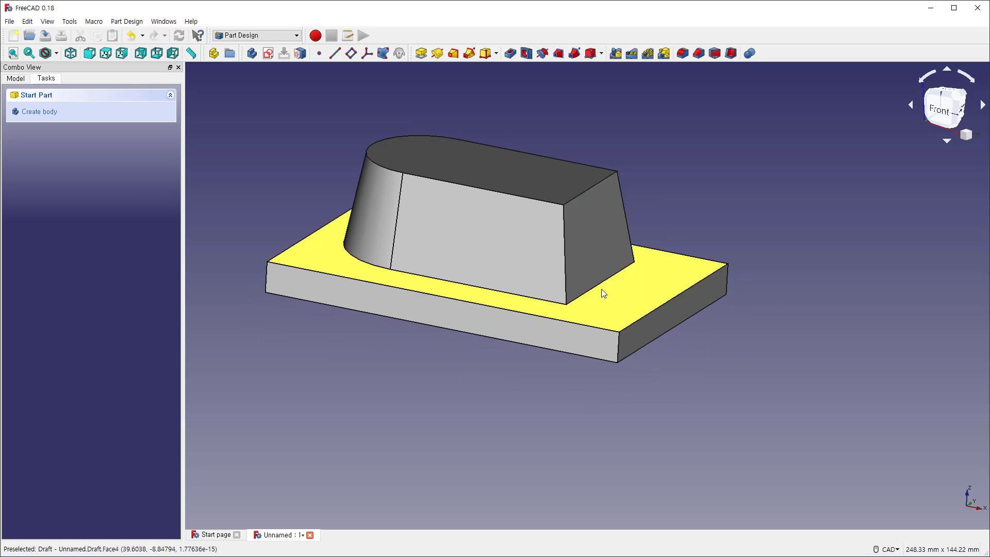
pyautogui.moveTo(613, 263); pyautogui.dragTo(649, 286, button='middle')
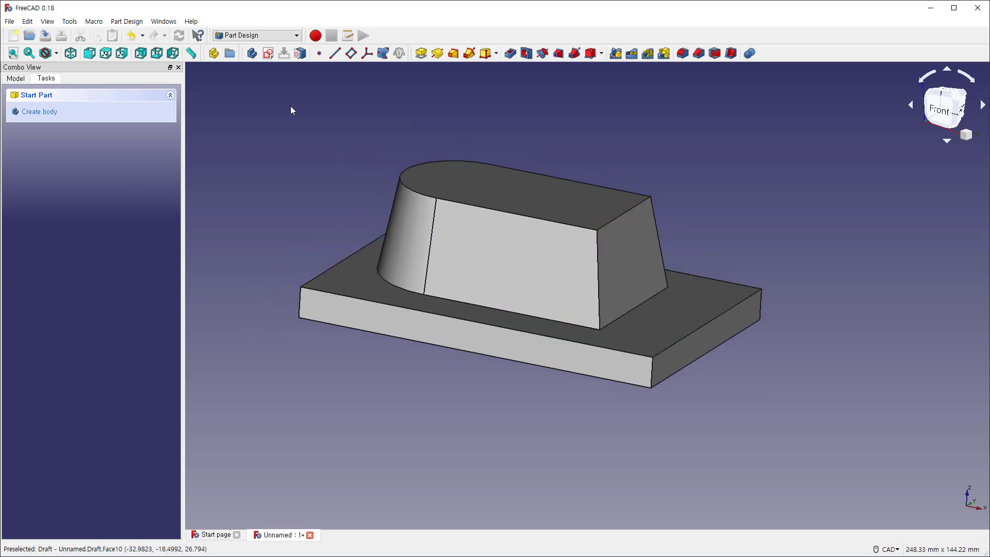
pyautogui.click(267, 53)
pyautogui.moveTo(368, 139); pyautogui.dragTo(377, 213, button='middle')
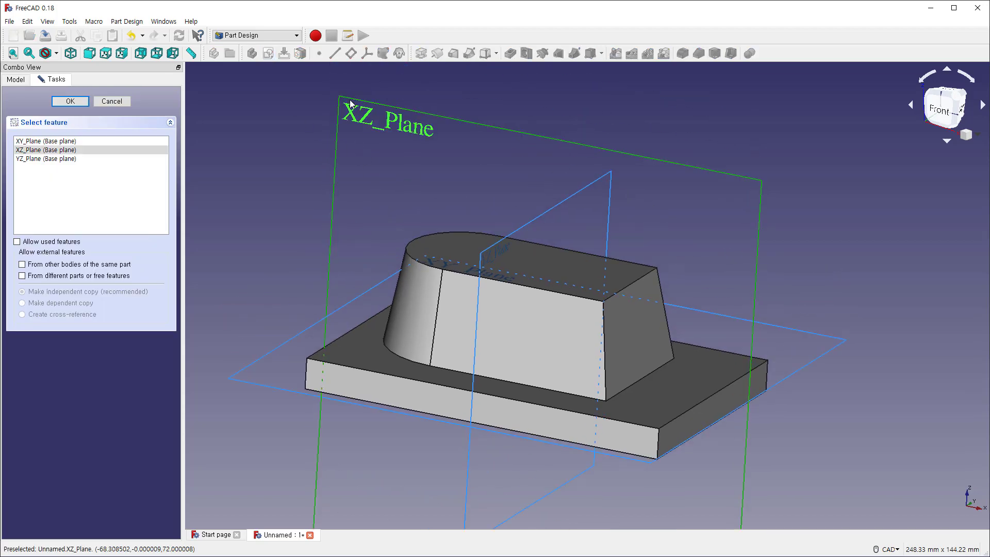
pyautogui.click(72, 102)
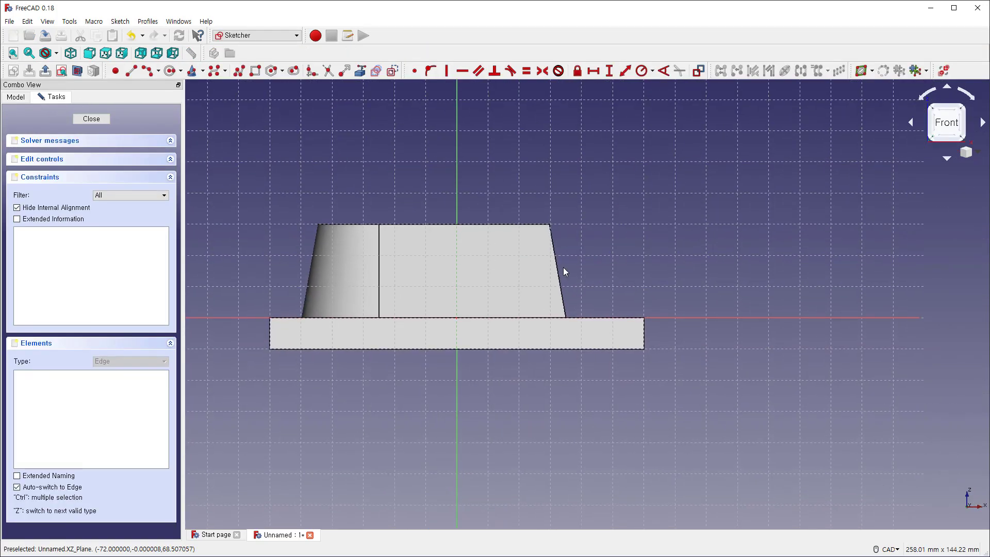
# - Link the slanted edge at the block's flat end into the sketch as external geometry
pyautogui.scroll(-4, 591, 285)
pyautogui.scroll(8, 591, 285)
pyautogui.moveTo(535, 272); pyautogui.dragTo(515, 299, button='middle')
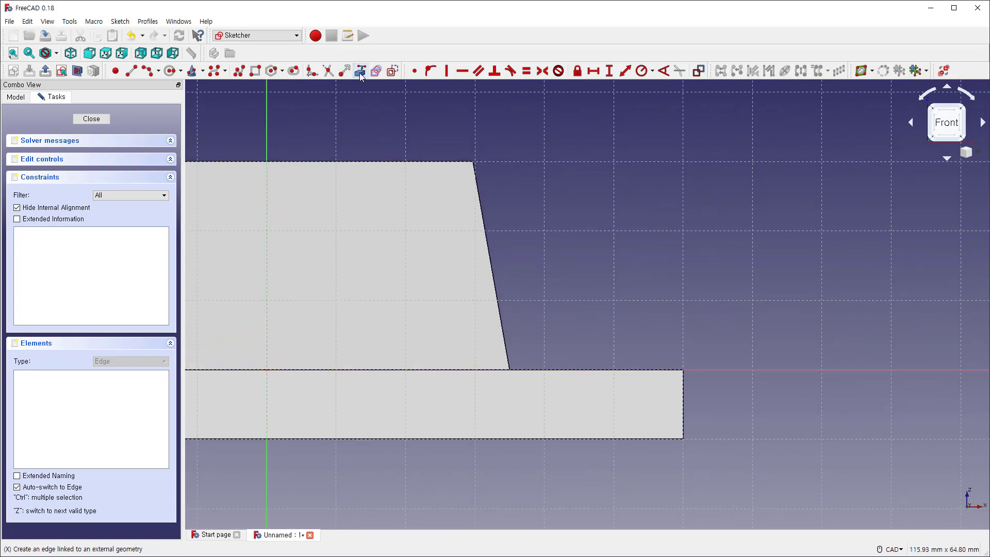
pyautogui.click(490, 245)
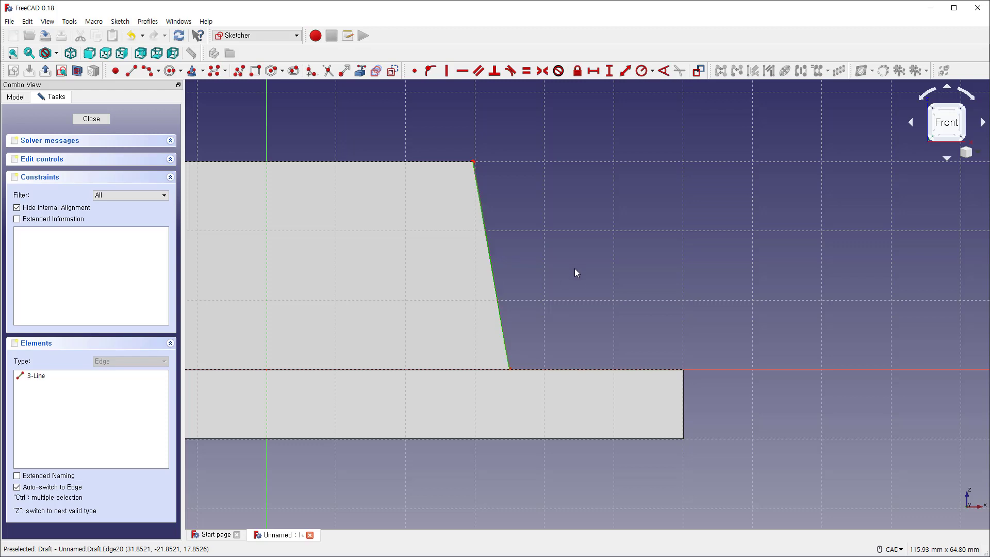
# - Link the plate's top edge into the sketch as external geometry and switch the display style to wireframe
pyautogui.click(577, 369)
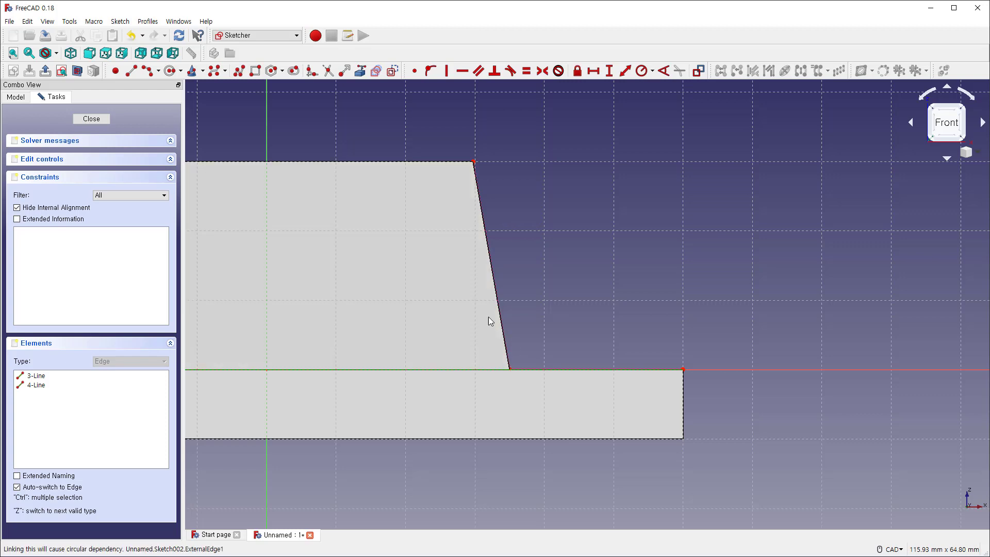
pyautogui.click(56, 53)
pyautogui.click(75, 125)
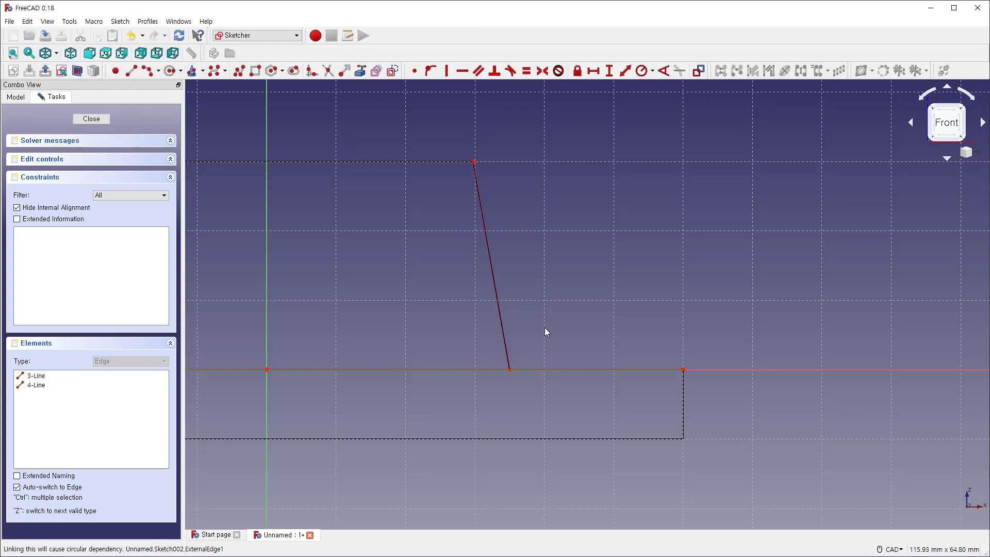
pyautogui.moveTo(570, 311); pyautogui.dragTo(578, 262, button='middle')
pyautogui.scroll(-2, 578, 261)
pyautogui.scroll(2, 578, 260)
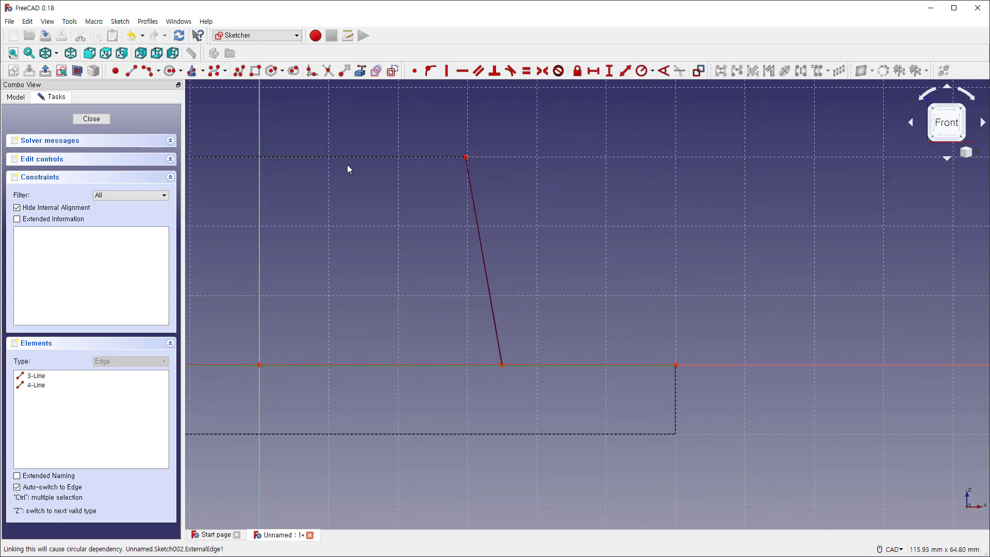
# - Draw a closed four-sided polyline outside the block, following its slanted edge about 13 mm high and the plate's top edge about 18.5 mm
pyautogui.click(240, 72)
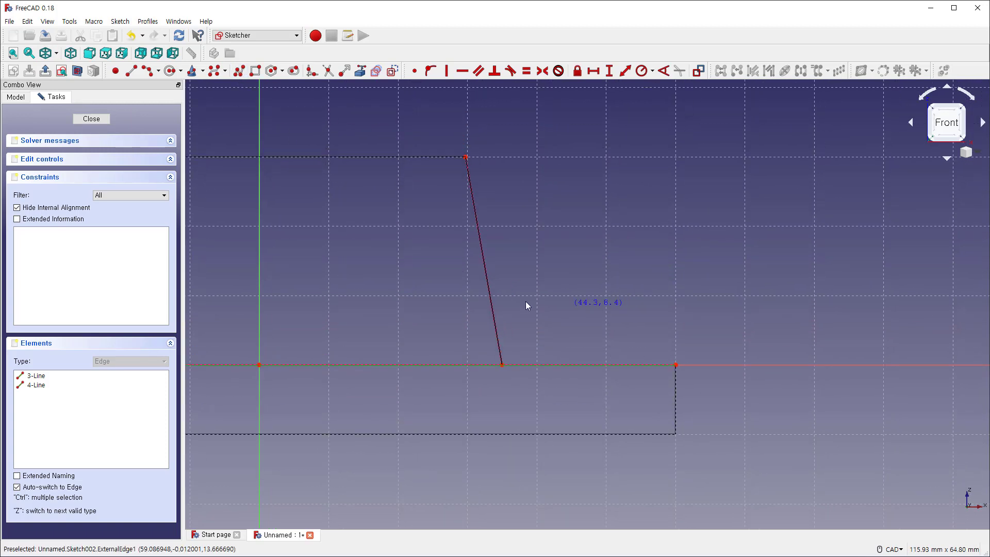
pyautogui.click(487, 272)
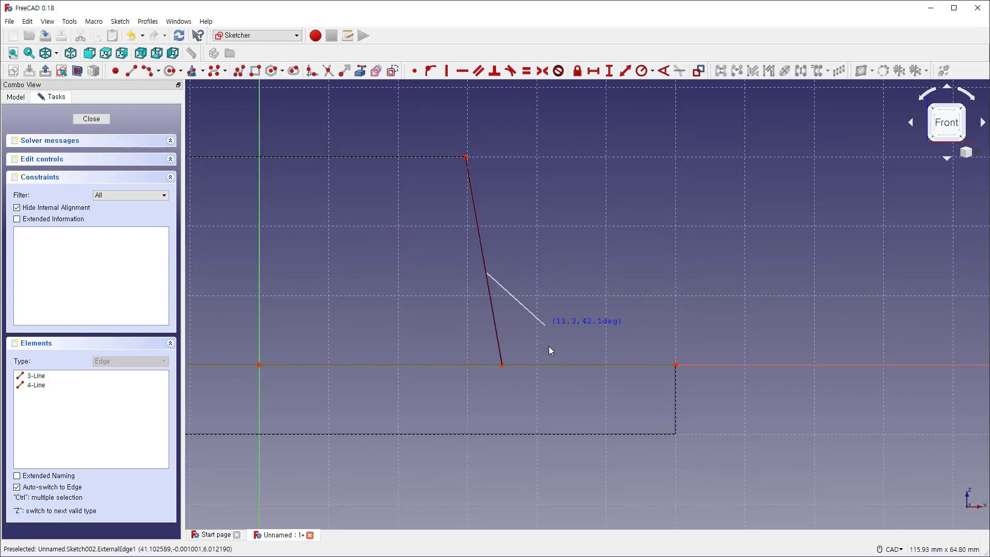
pyautogui.click(502, 364)
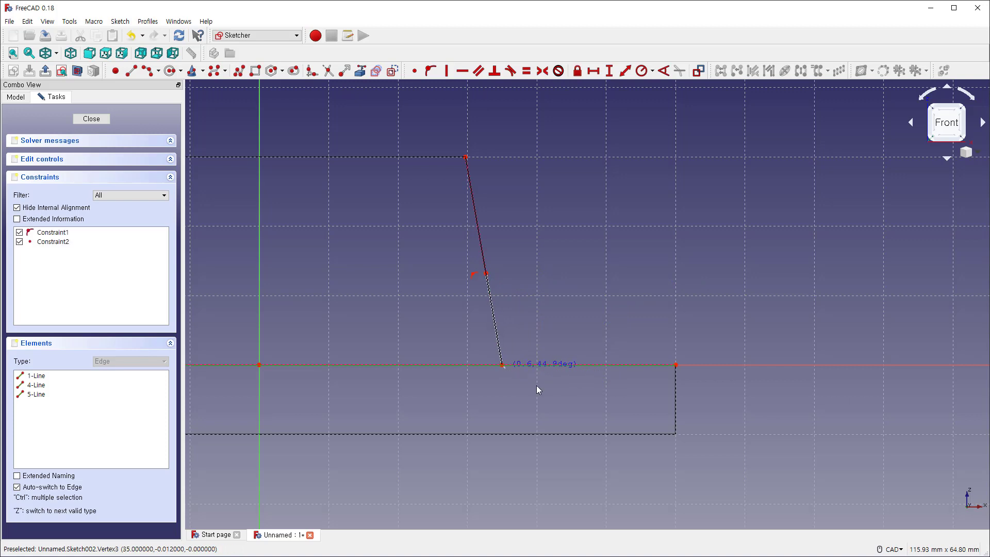
pyautogui.click(631, 364)
pyautogui.click(604, 288)
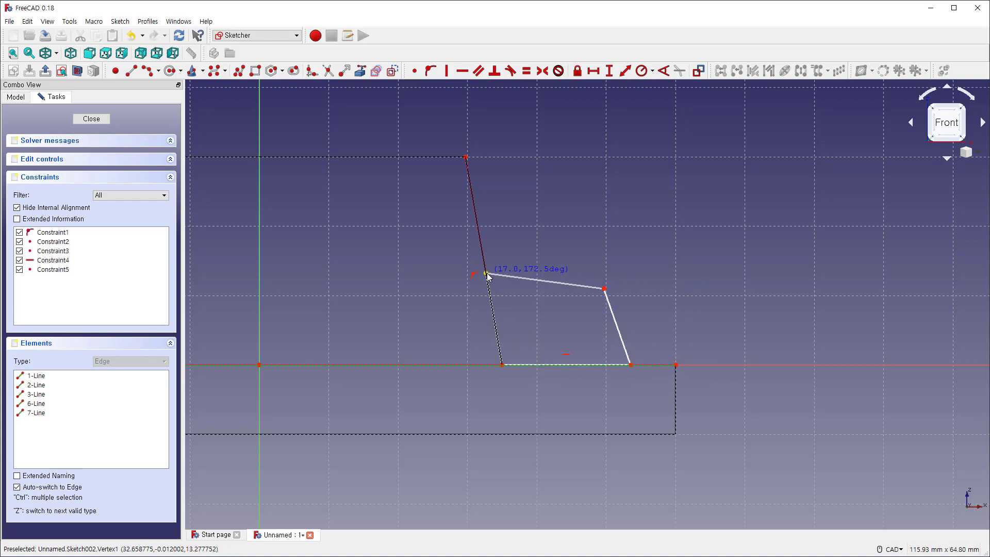
pyautogui.click(487, 273)
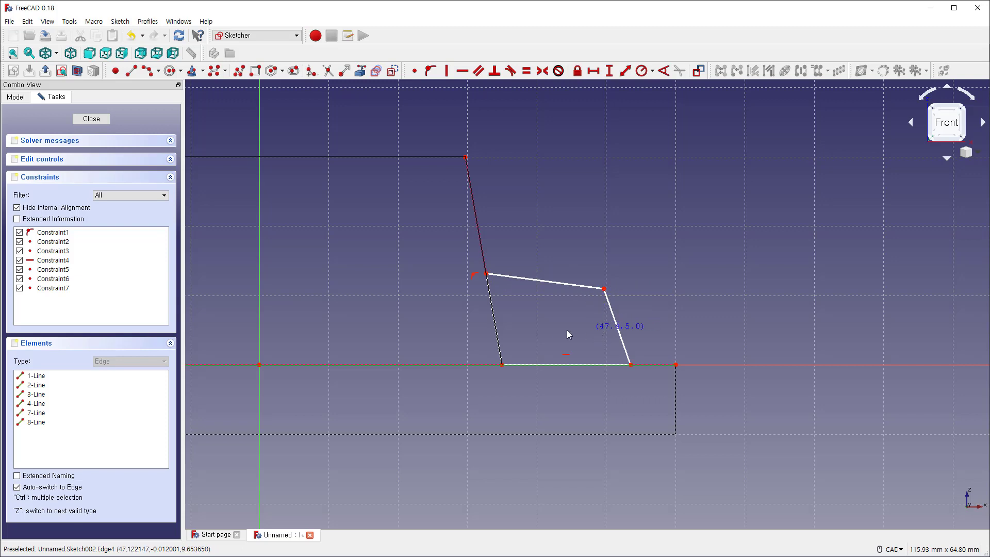
# - Constrain the vertical height of the profile's side on the block to 15 mm and its base length to 15 mm
pyautogui.click(491, 302)
pyautogui.hotkey('shift', 'v')
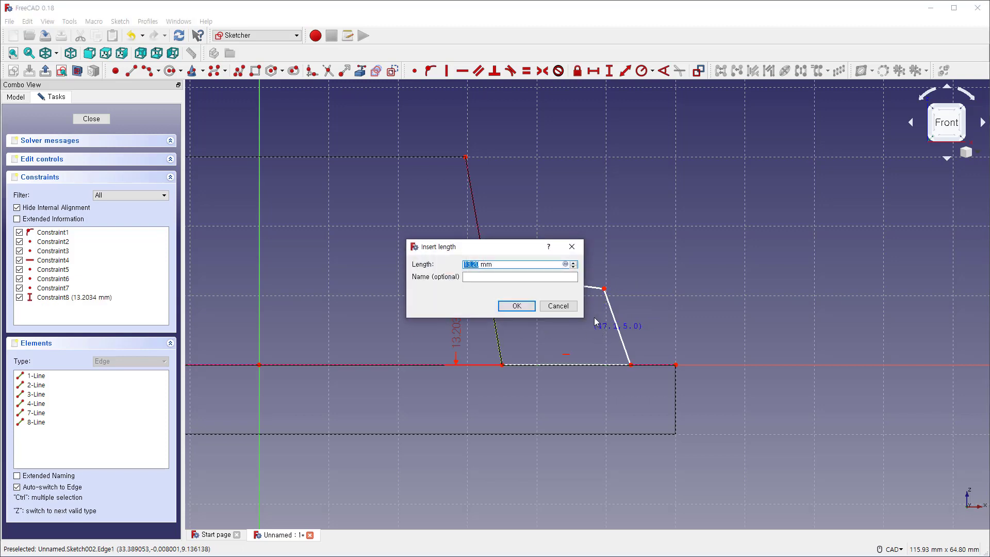
pyautogui.write('15')
pyautogui.press('Return')
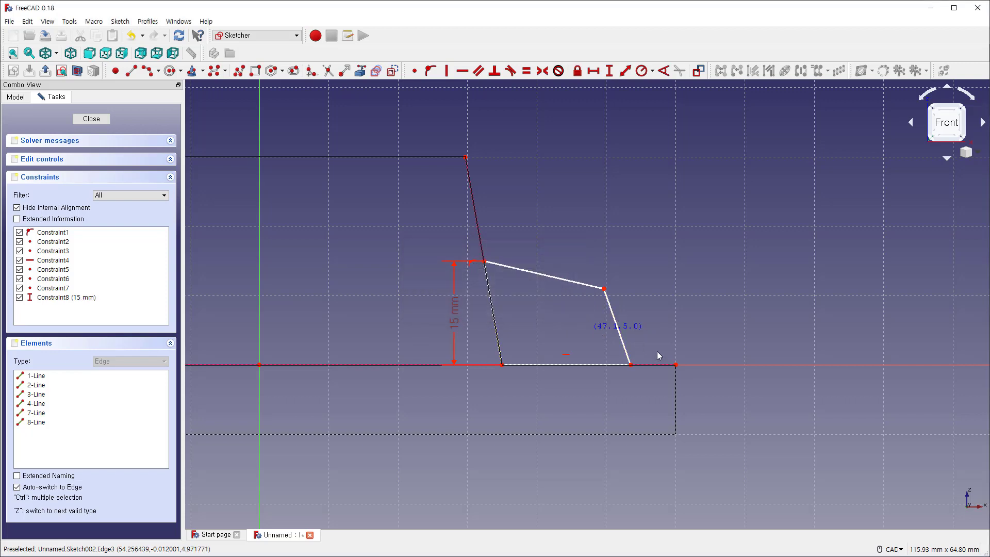
pyautogui.click(602, 365)
pyautogui.hotkey('shift', 'h')
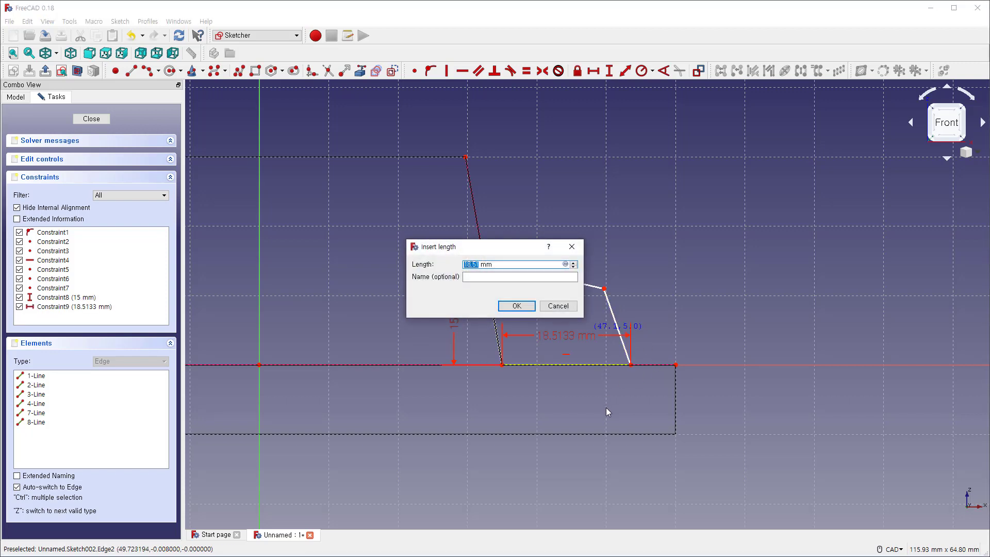
pyautogui.write('15')
pyautogui.press('Return')
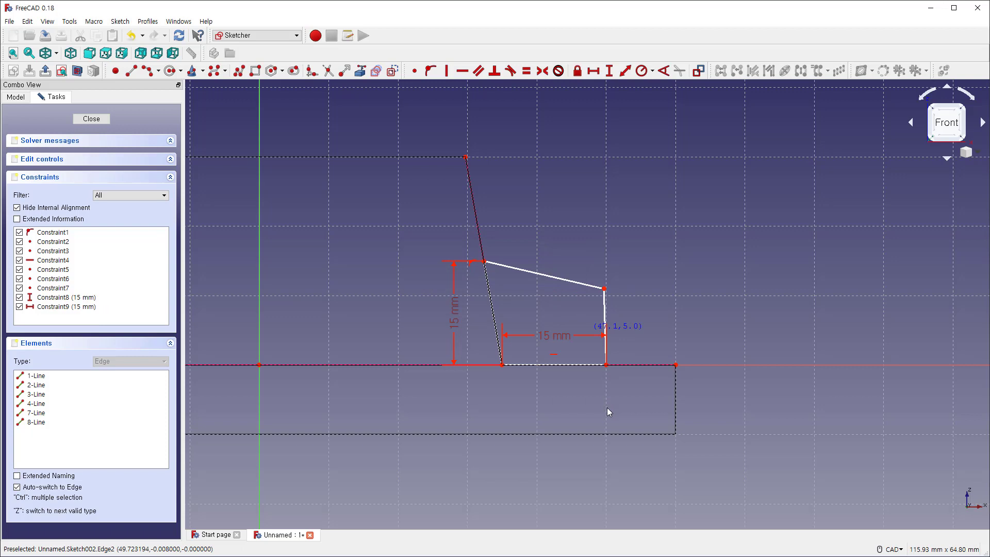
# - Constrain the profile's outer side to 10 mm vertical height and parallel to the side on the block, finishing the sketch
pyautogui.click(606, 316)
pyautogui.hotkey('shift', 'v')
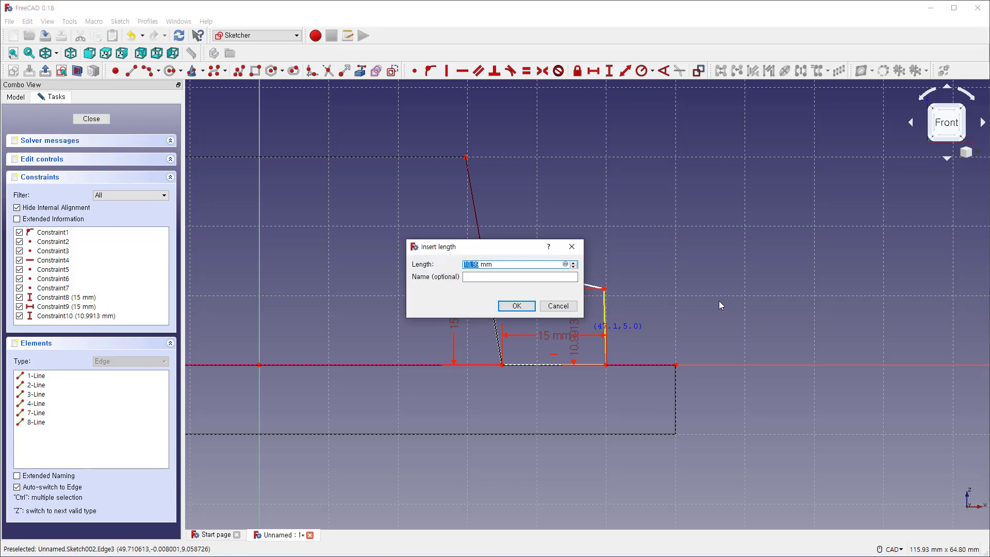
pyautogui.write('10')
pyautogui.press('Return')
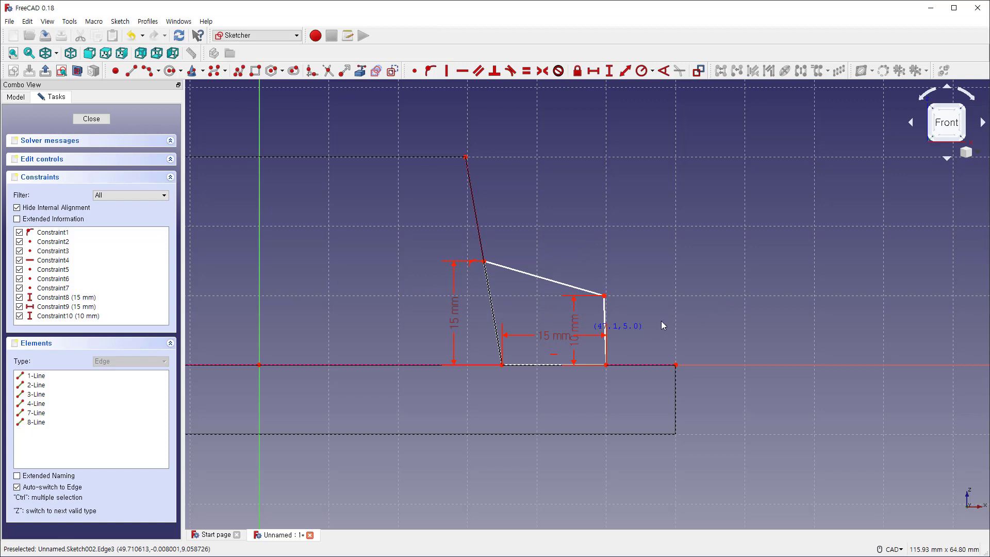
pyautogui.click(605, 309)
pyautogui.click(494, 309)
pyautogui.press('p')
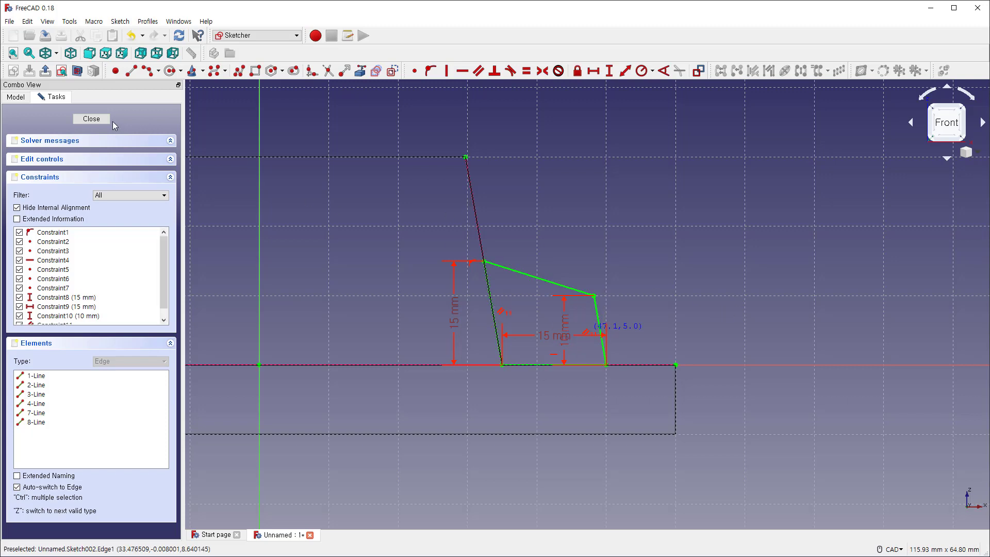
pyautogui.click(92, 119)
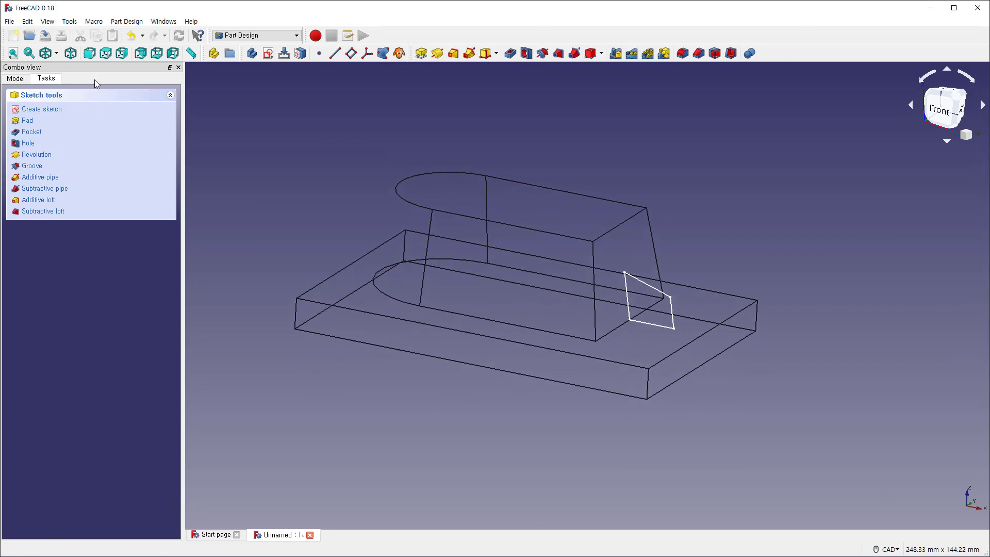
# - Restore the As is display style and pad the profile 25 mm symmetric to its sketch plane
pyautogui.click(56, 53)
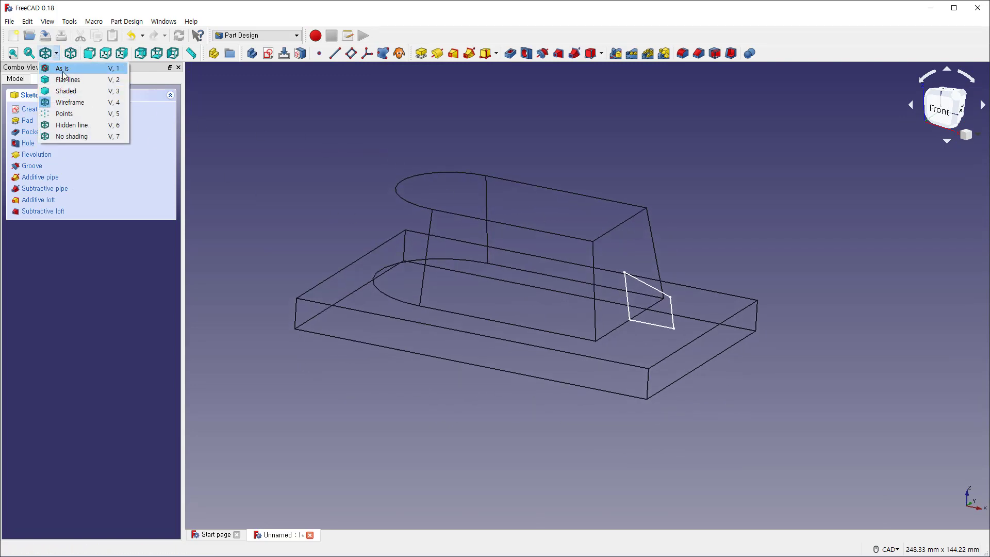
pyautogui.click(63, 68)
pyautogui.click(421, 53)
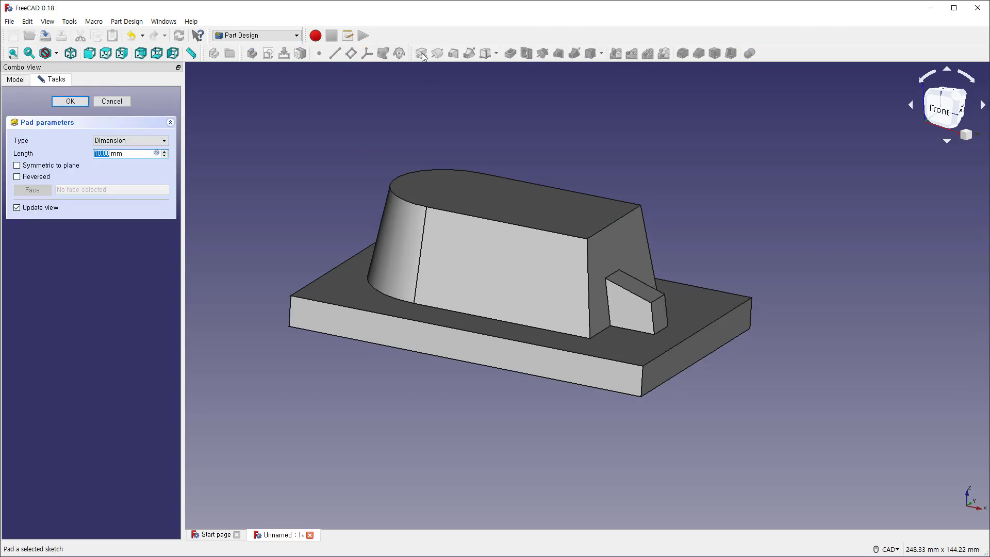
pyautogui.click(28, 166)
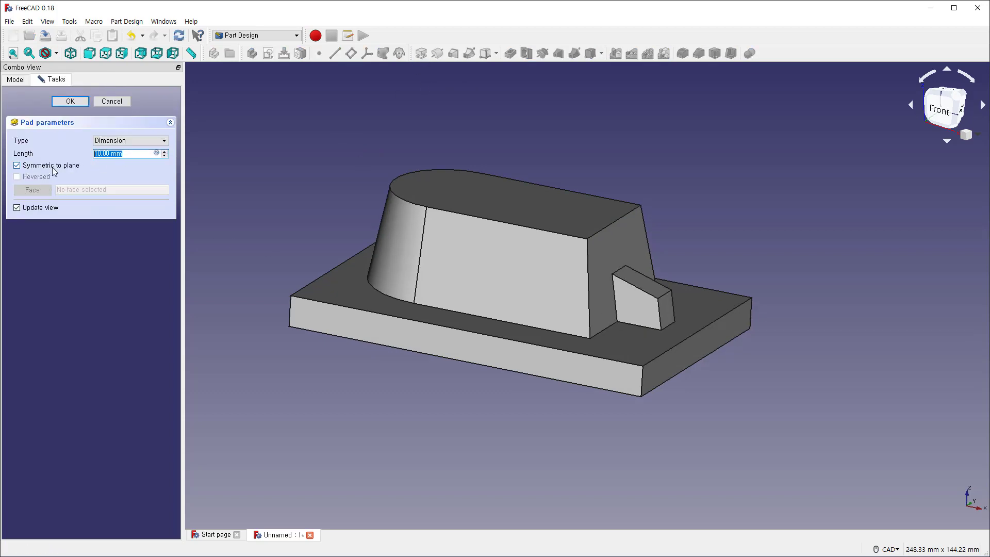
pyautogui.write('25')
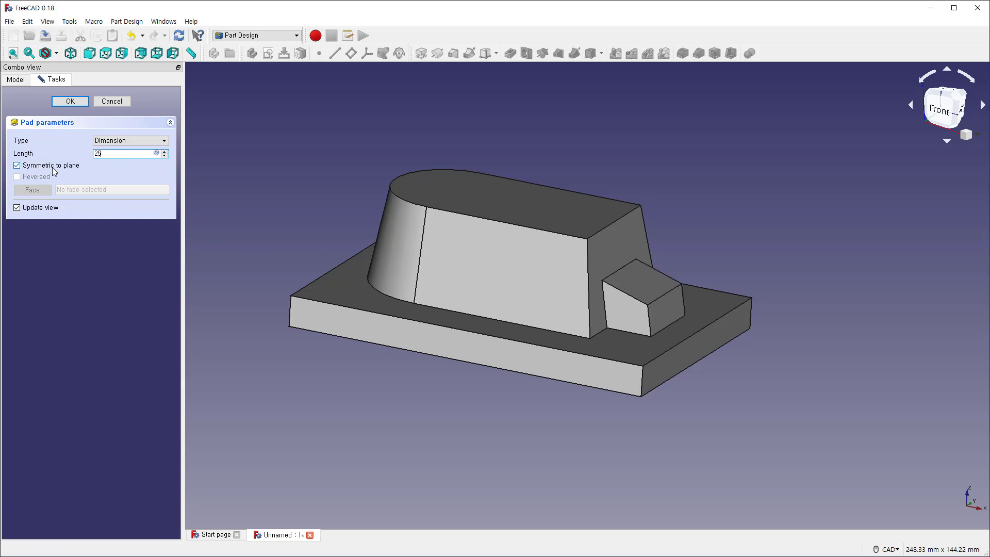
pyautogui.click(77, 99)
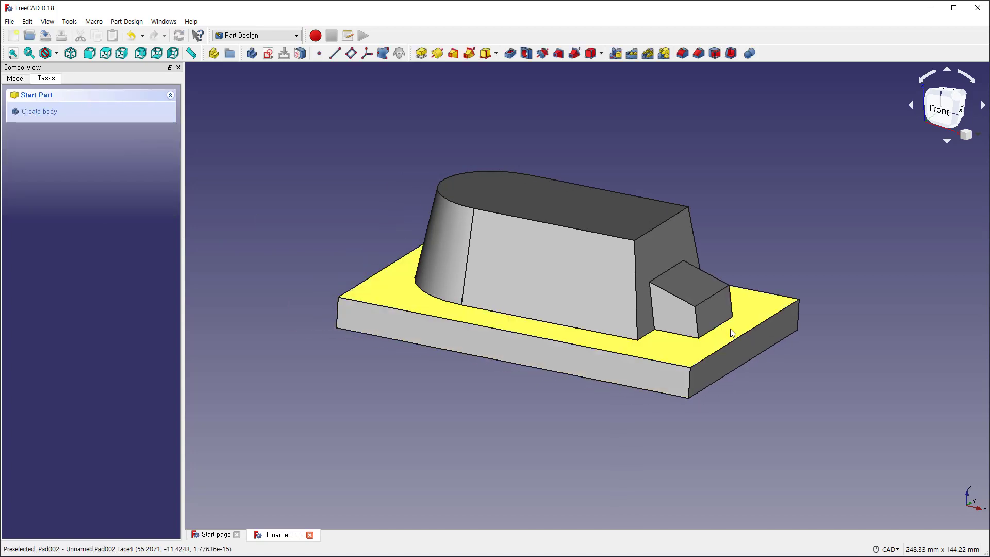
pyautogui.moveTo(730, 328); pyautogui.dragTo(590, 423, button='middle')
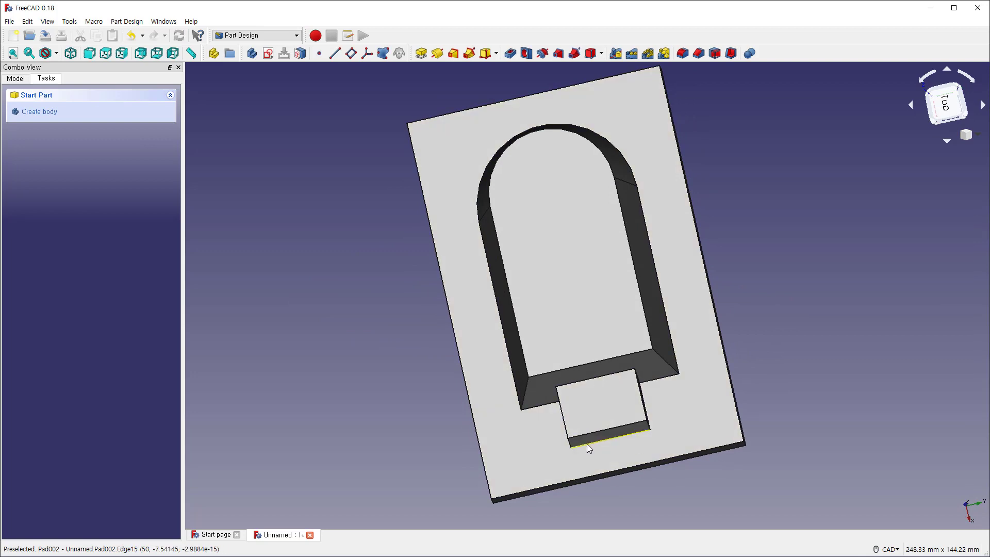
pyautogui.hotkey('ctrl', '2')
pyautogui.moveTo(572, 447); pyautogui.dragTo(535, 392)
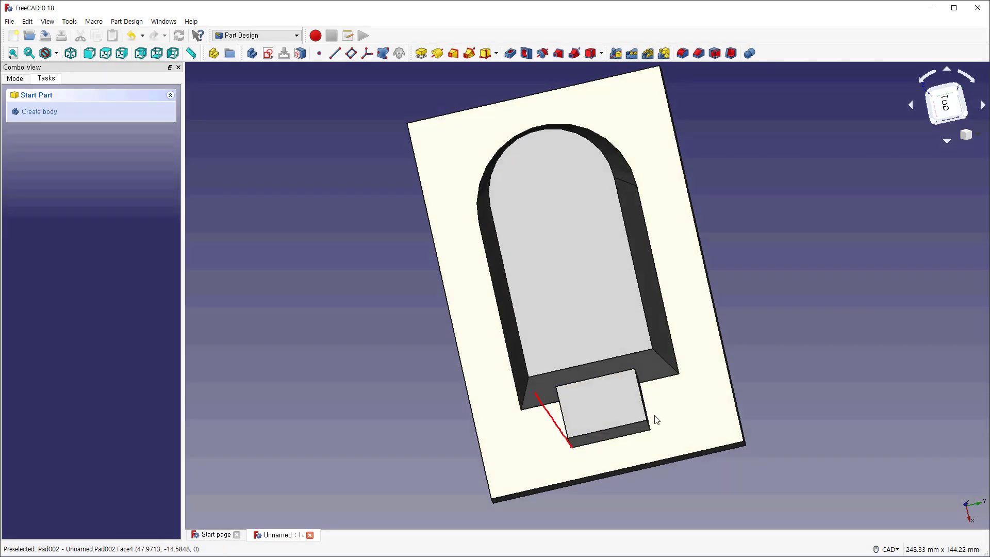
pyautogui.moveTo(651, 429); pyautogui.dragTo(648, 361)
pyautogui.press('Escape')
pyautogui.moveTo(655, 419)
pyautogui.mouseDown(button='middle')
pyautogui.moveTo(678, 330)
pyautogui.moveTo(666, 337)
pyautogui.mouseUp(button='middle')
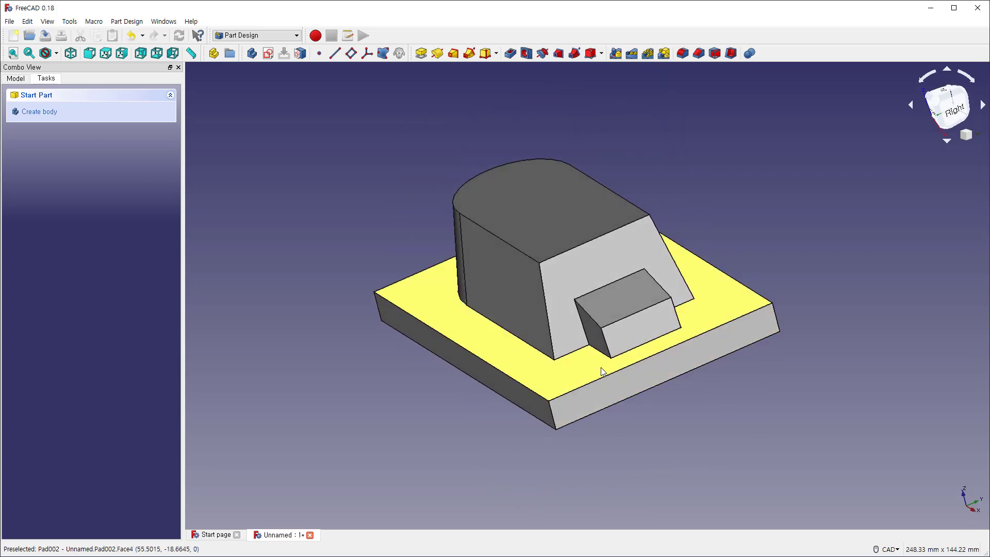
# - Draft both side faces of the small end block by 10°, using the plate's top face as neutral plane and a reversed pull direction
pyautogui.click(593, 331)
pyautogui.moveTo(781, 354); pyautogui.dragTo(628, 386, button='middle')
pyautogui.click(553, 341)
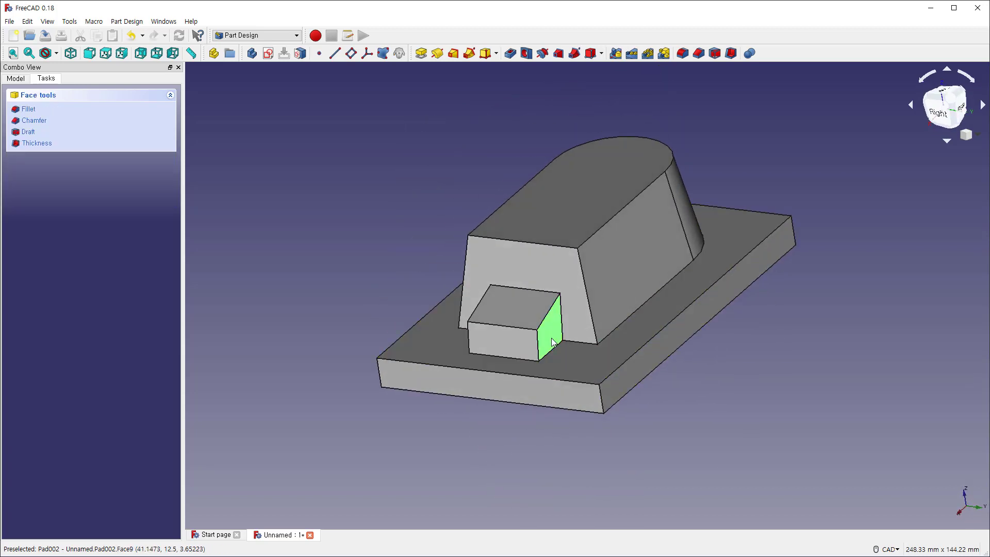
pyautogui.click(715, 53)
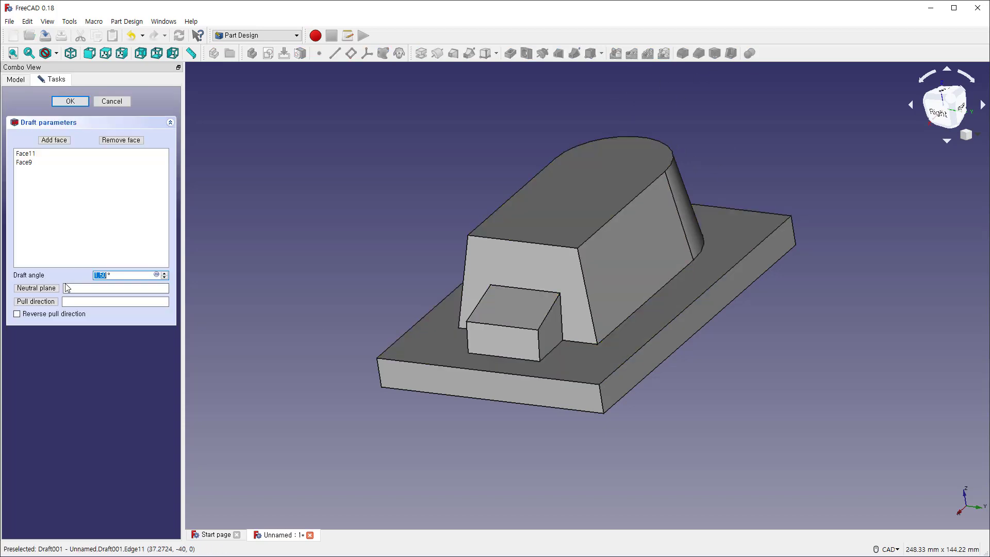
pyautogui.write('10')
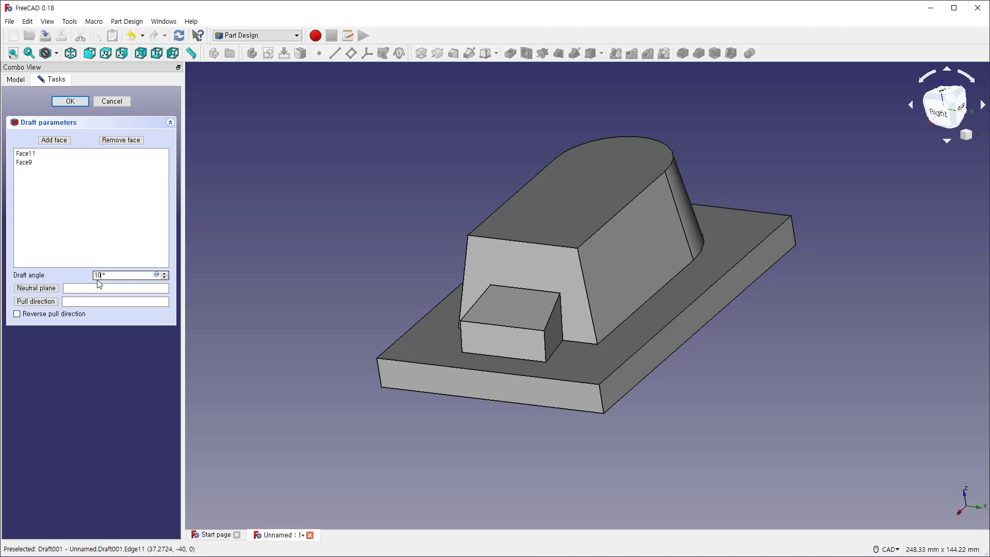
pyautogui.click(36, 288)
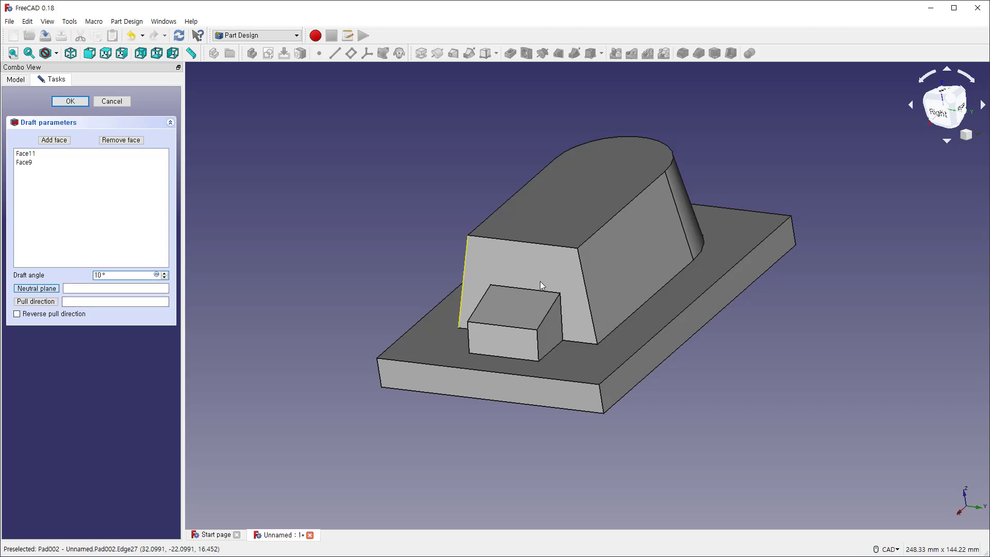
pyautogui.click(574, 361)
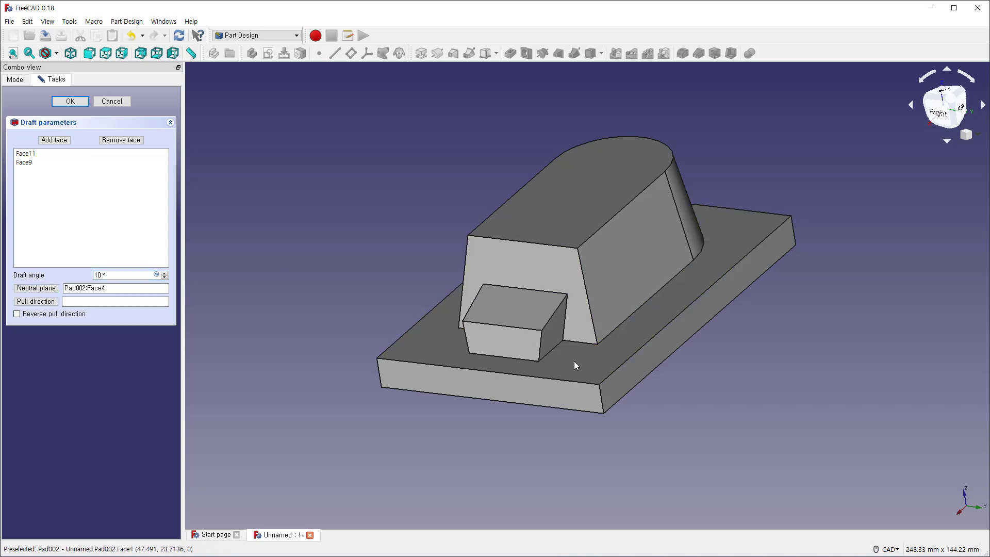
pyautogui.click(19, 316)
pyautogui.moveTo(498, 362); pyautogui.dragTo(690, 355, button='middle')
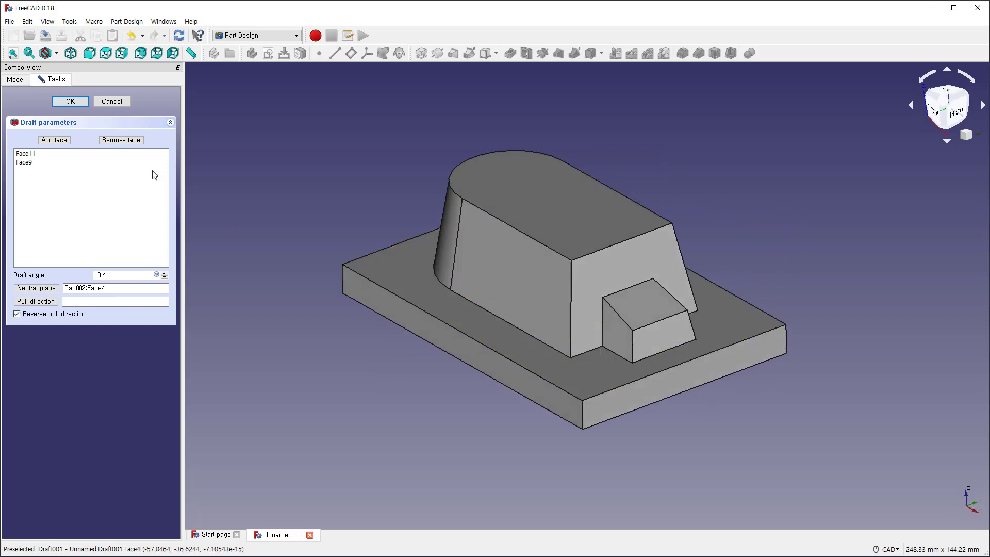
pyautogui.click(75, 103)
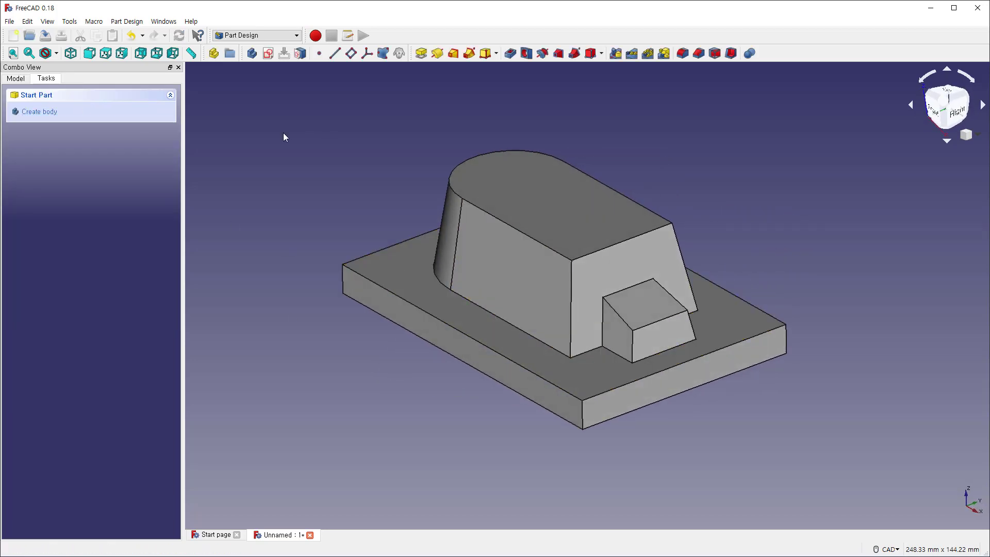
# - Create a new sketch on the XZ_Plane of the drafted body
pyautogui.click(268, 53)
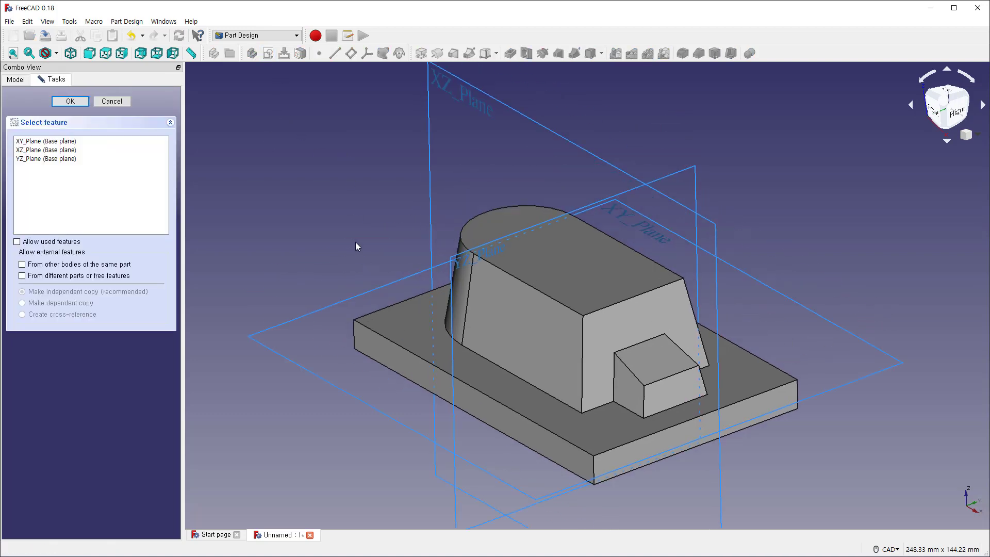
pyautogui.click(433, 154)
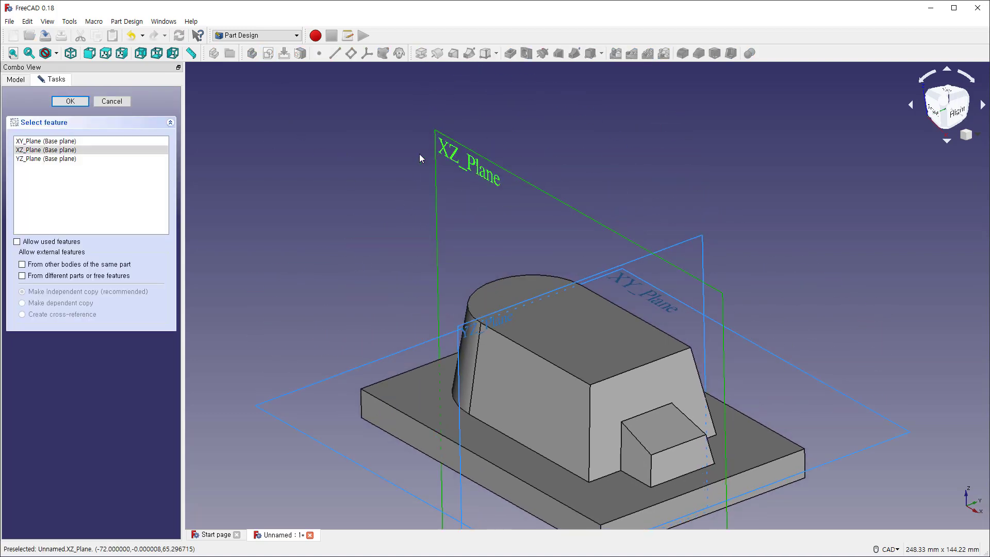
pyautogui.click(73, 102)
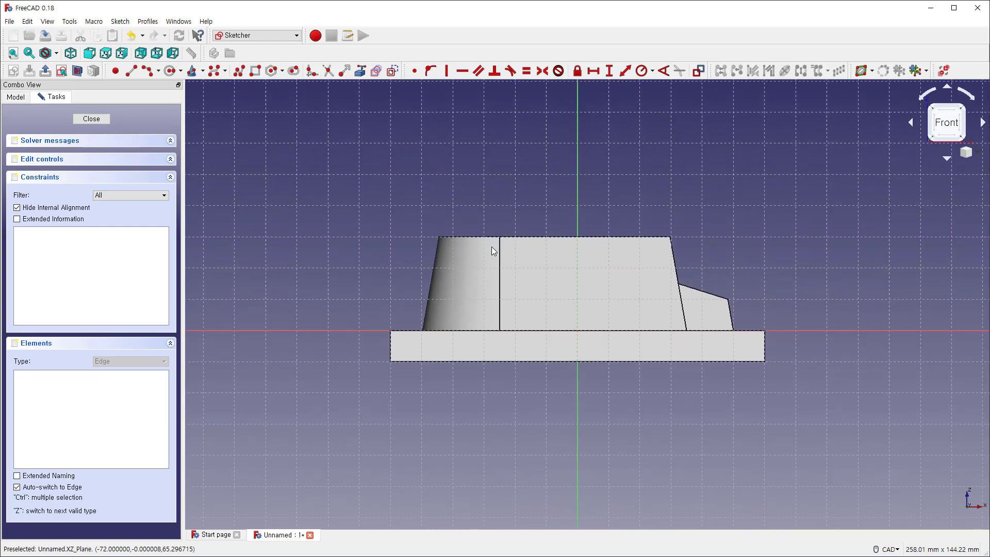
pyautogui.scroll(-2, 513, 267)
pyautogui.scroll(4, 510, 270)
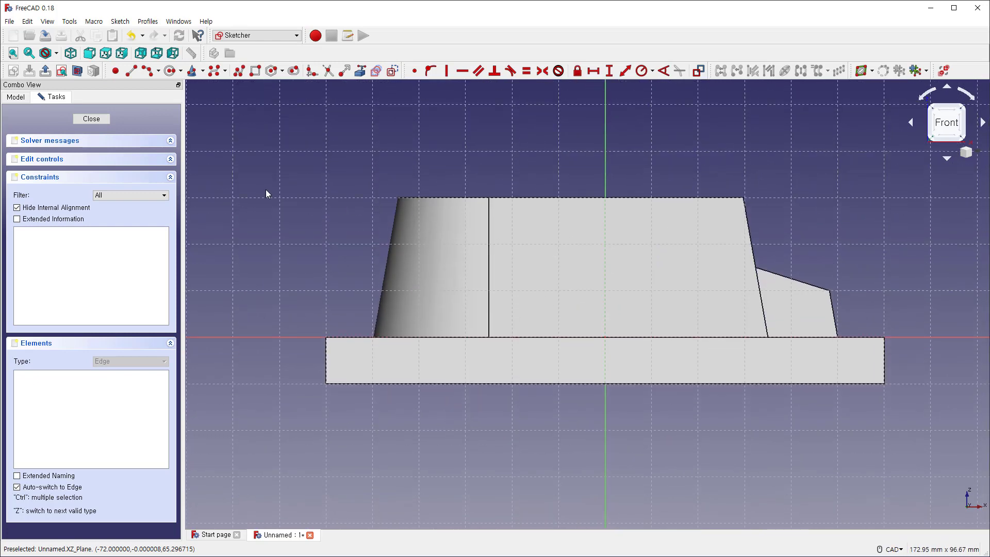
# - Switch to the Wireframe display style and sketch a closed four-sided profile with a slanted inner side across the block's rounded end
pyautogui.click(56, 53)
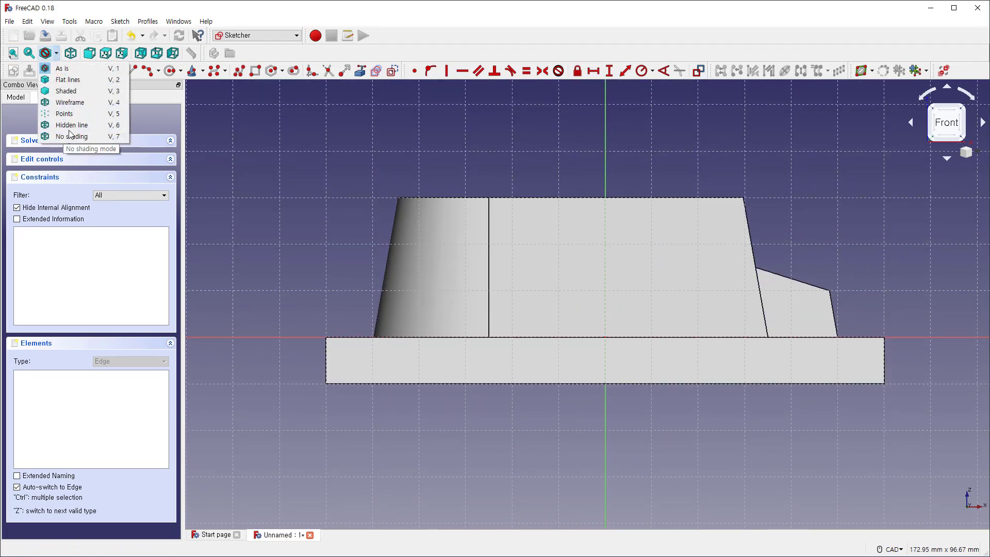
pyautogui.click(69, 102)
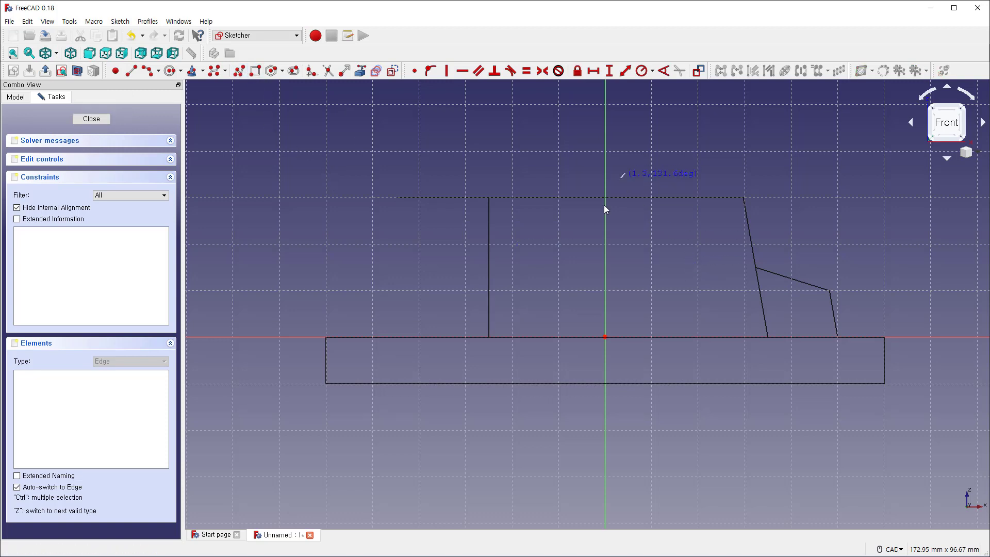
pyautogui.click(625, 173)
pyautogui.click(567, 279)
pyautogui.click(246, 279)
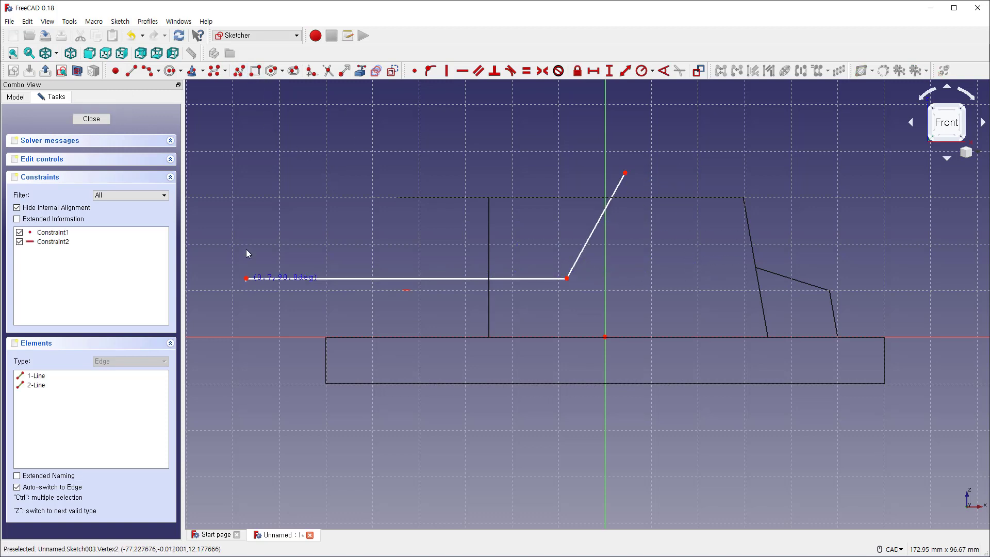
pyautogui.click(247, 126)
pyautogui.click(625, 173)
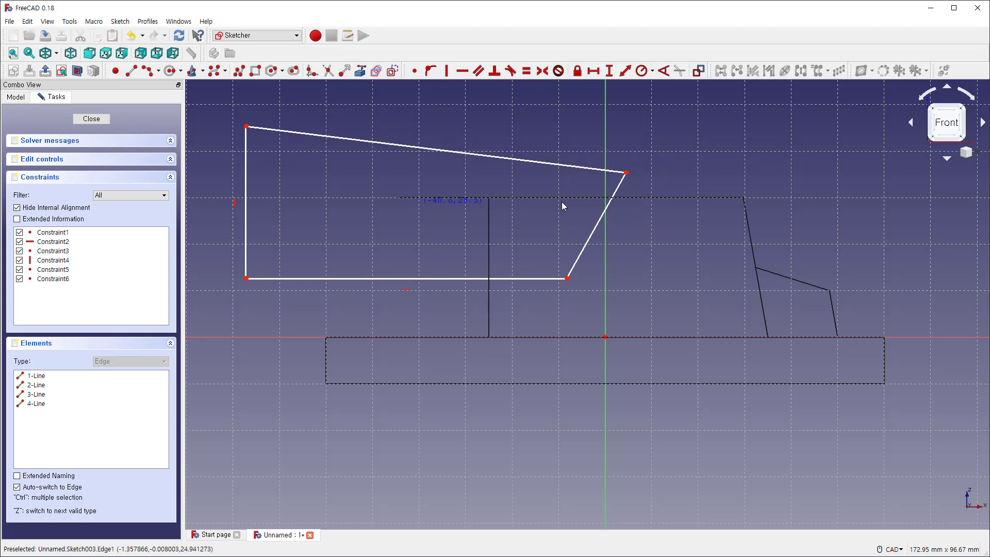
pyautogui.press('Escape')
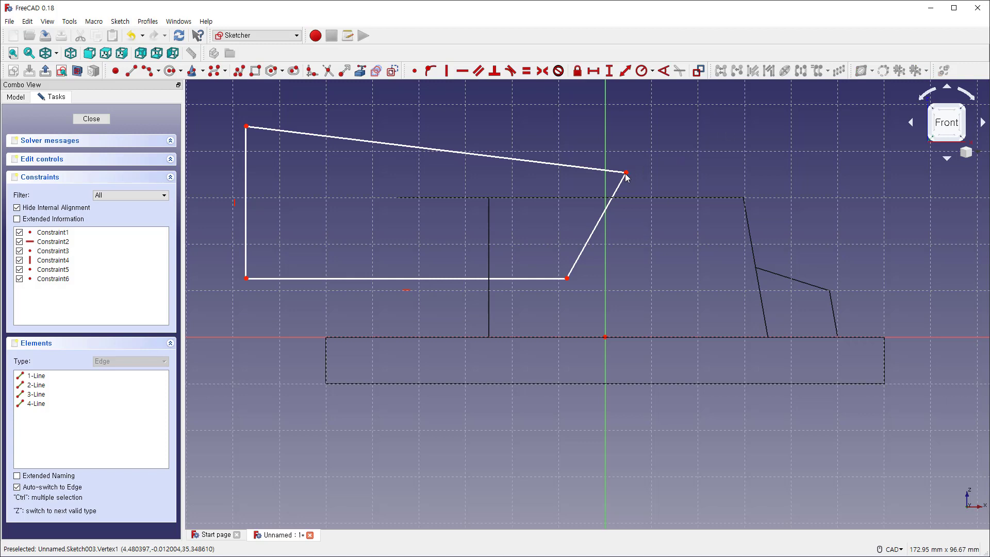
# - Constrain the profile's upper inner corner onto the vertical axis and onto the block's top edge, referenced as external geometry
pyautogui.click(607, 140)
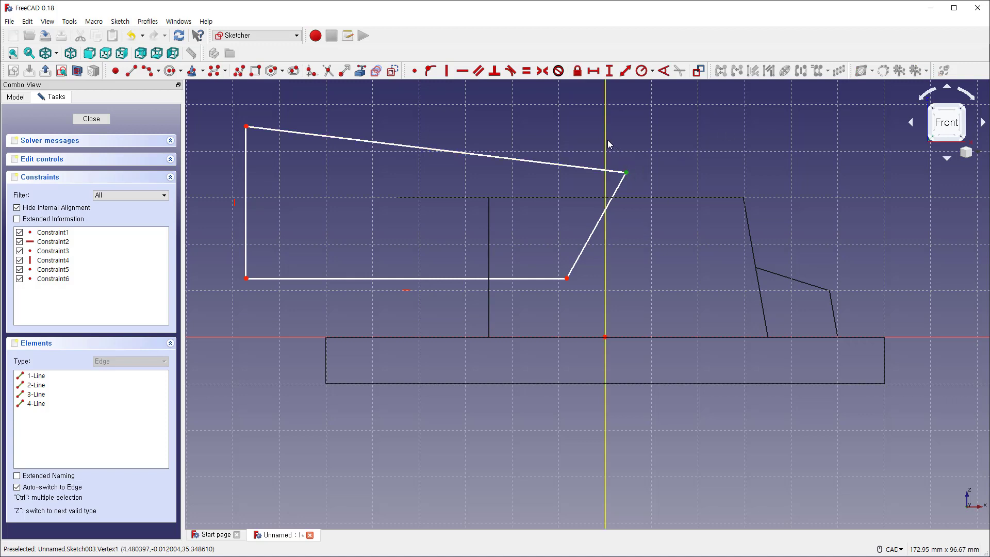
pyautogui.press('o')
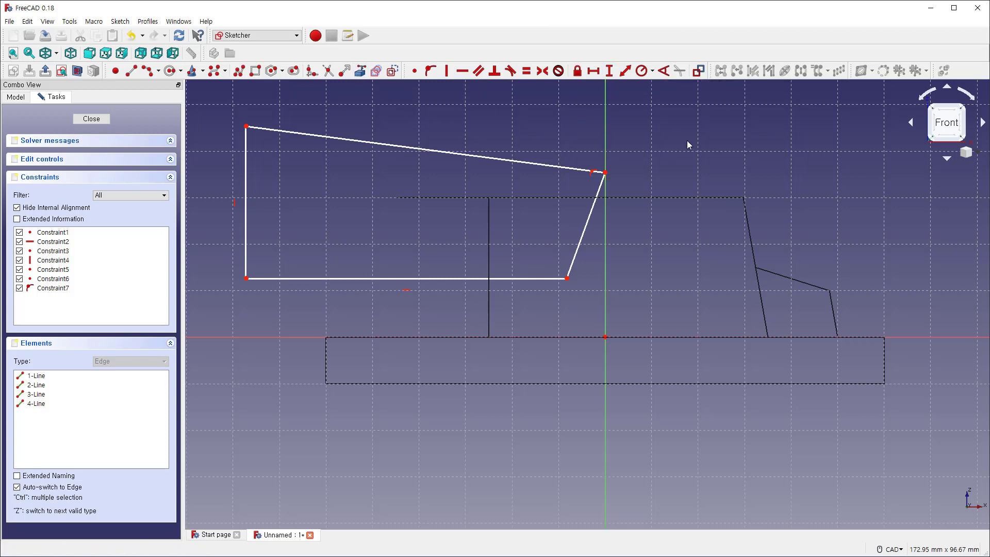
pyautogui.click(646, 199)
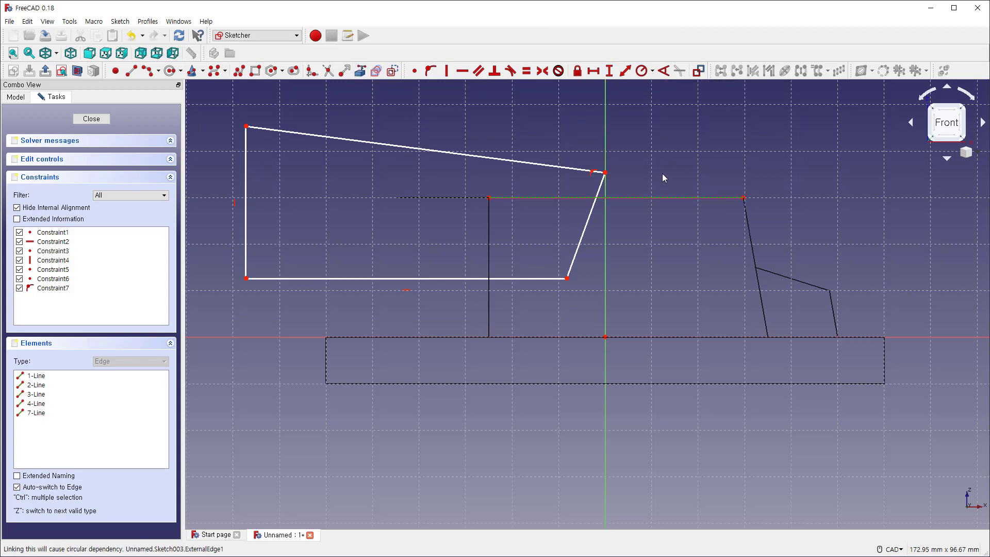
pyautogui.click(664, 173)
pyautogui.click(606, 173)
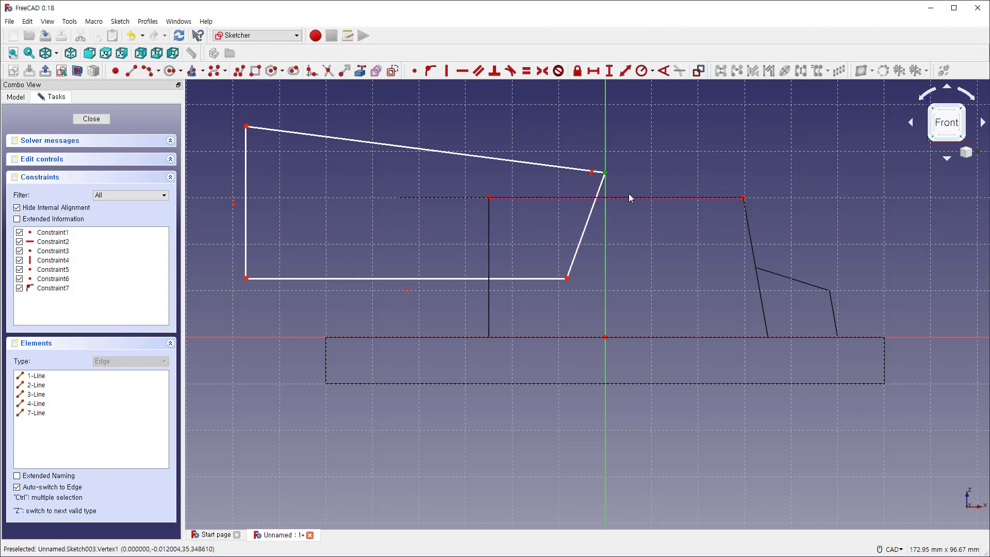
pyautogui.click(629, 199)
pyautogui.press('o')
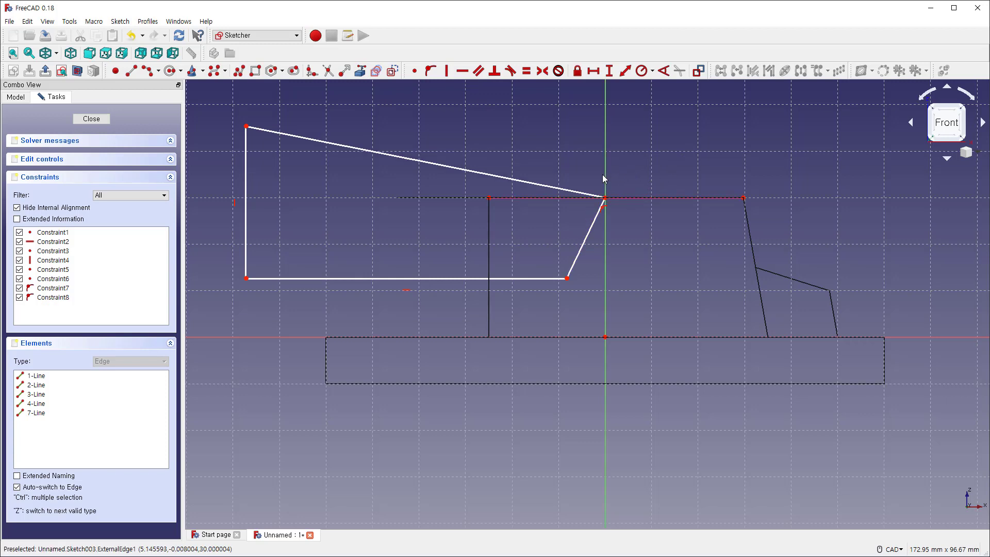
# - Make the profile's upper line horizontal and set the angle between its slanted and lower lines to 120°
pyautogui.click(498, 176)
pyautogui.press('h')
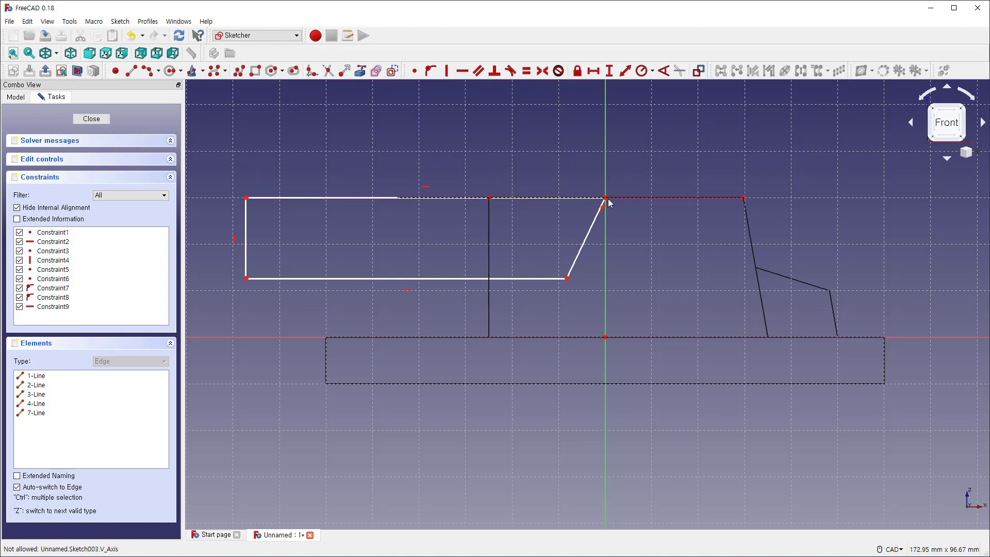
pyautogui.click(577, 259)
pyautogui.click(544, 274)
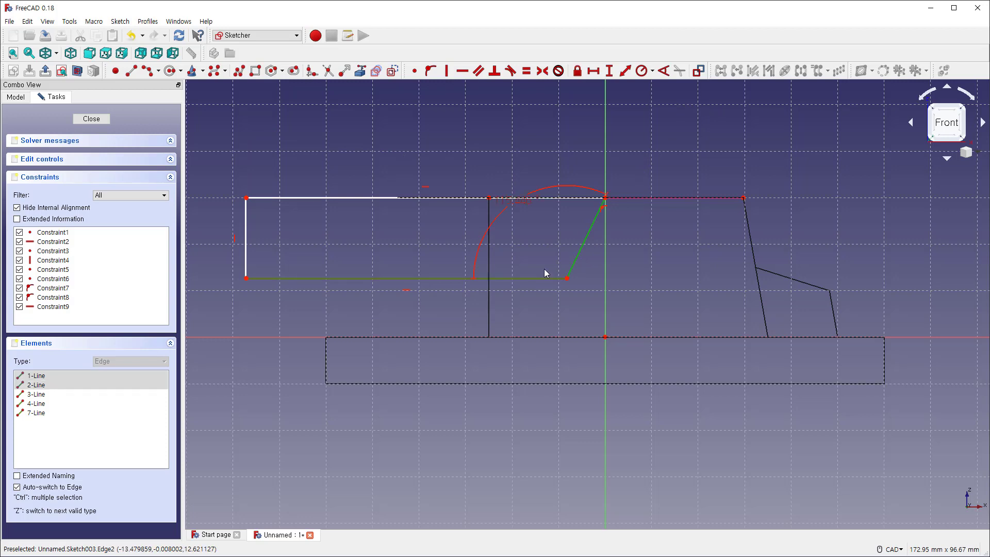
pyautogui.write('a')
pyautogui.write('120')
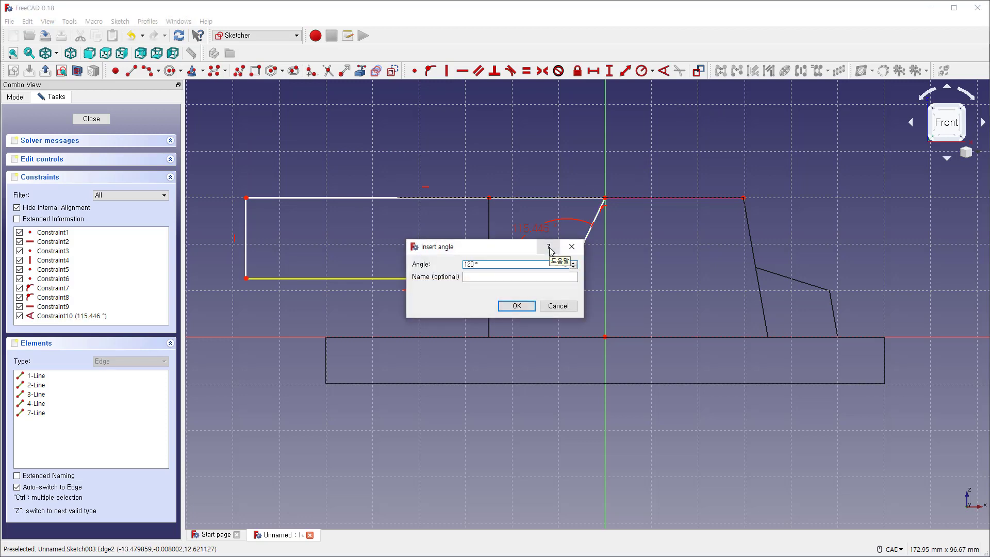
pyautogui.press('Return')
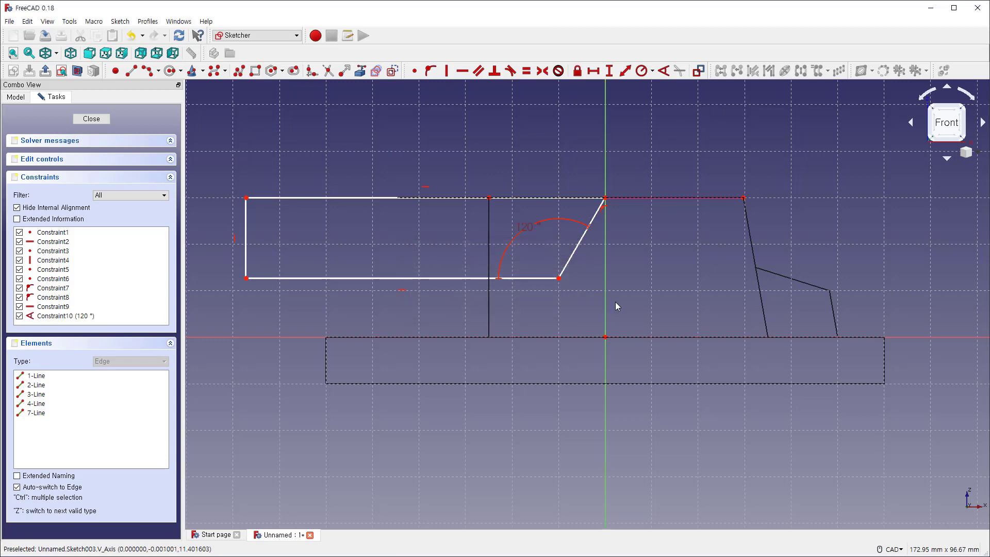
# - Set the vertical distance from the origin to the profile's lower inner corner to 15 mm
pyautogui.click(605, 337)
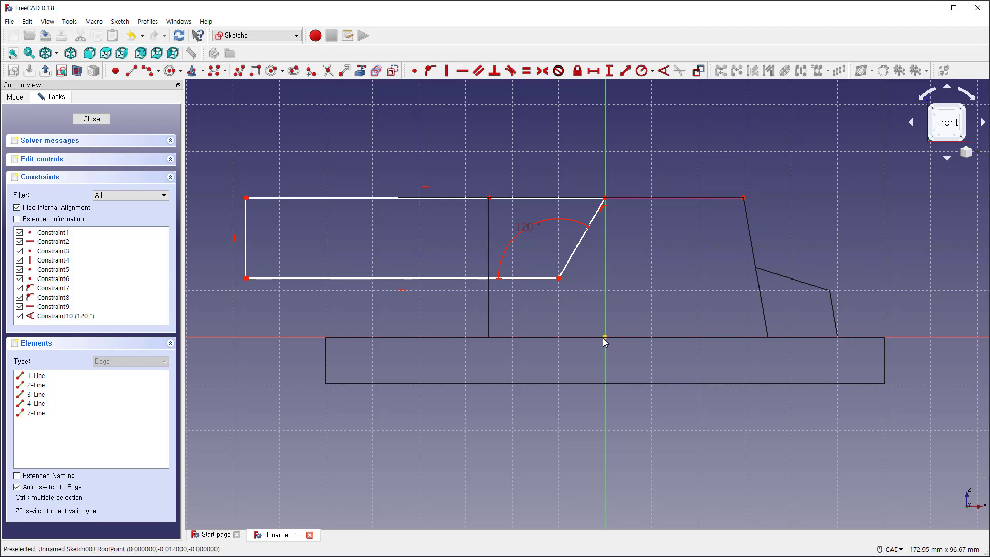
pyautogui.click(559, 279)
pyautogui.write('i')
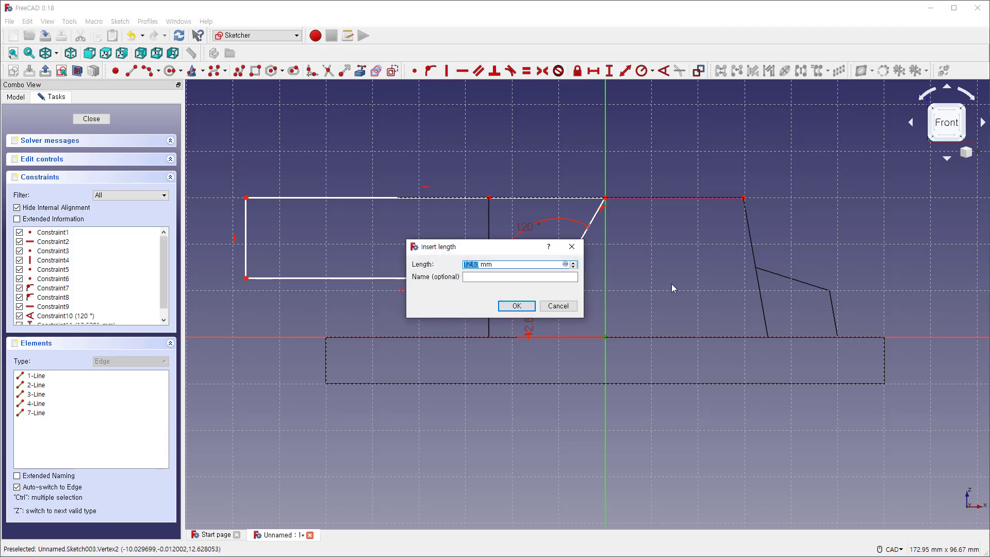
pyautogui.write('15')
pyautogui.press('Return')
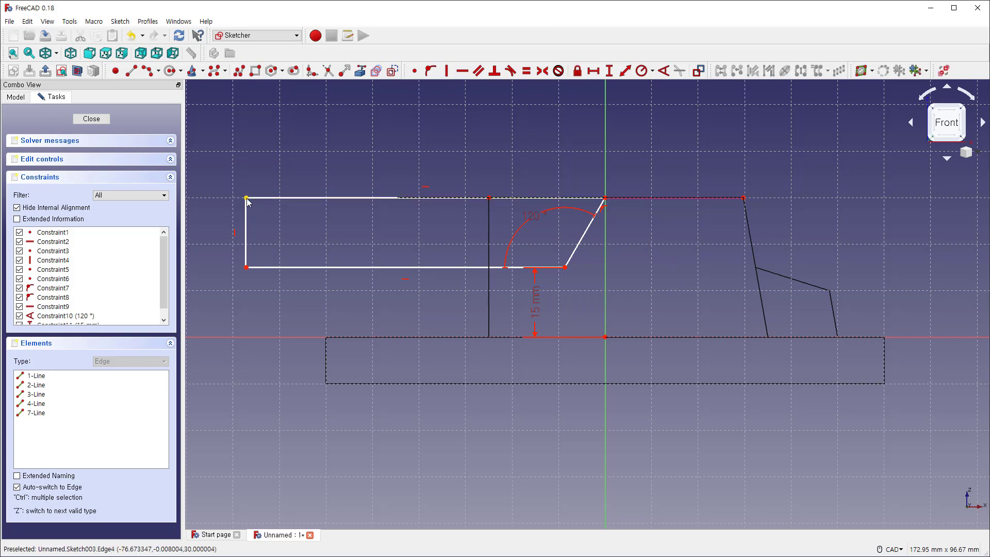
# - Constrain the profile's upper line to a length of 60 mm and finish the sketch
pyautogui.moveTo(246, 198); pyautogui.dragTo(313, 207)
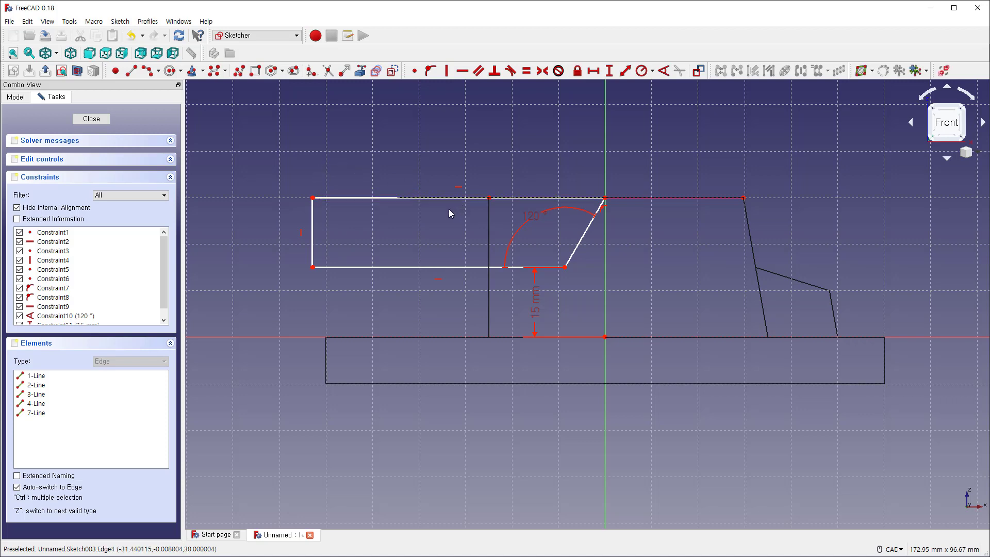
pyautogui.click(440, 198)
pyautogui.press('l')
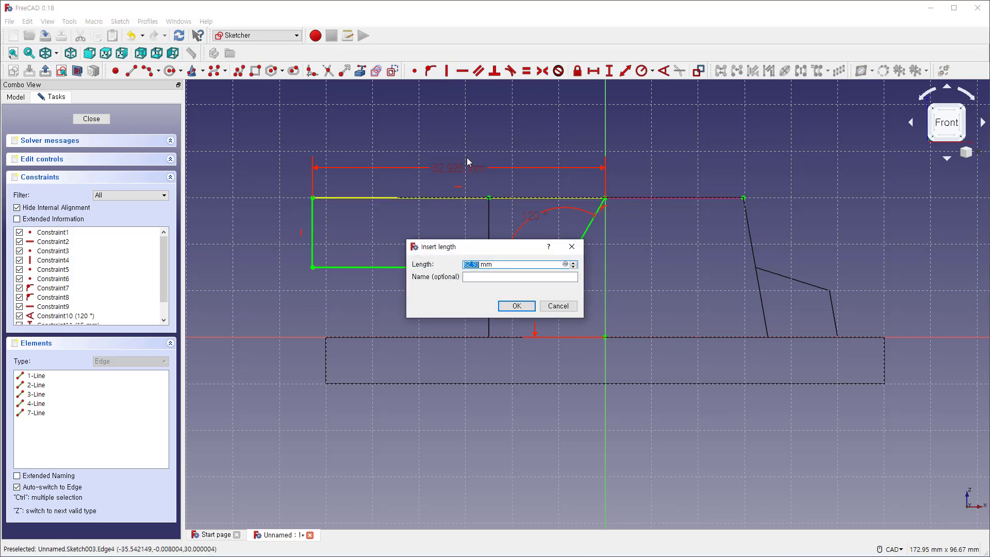
pyautogui.write('60')
pyautogui.press('Return')
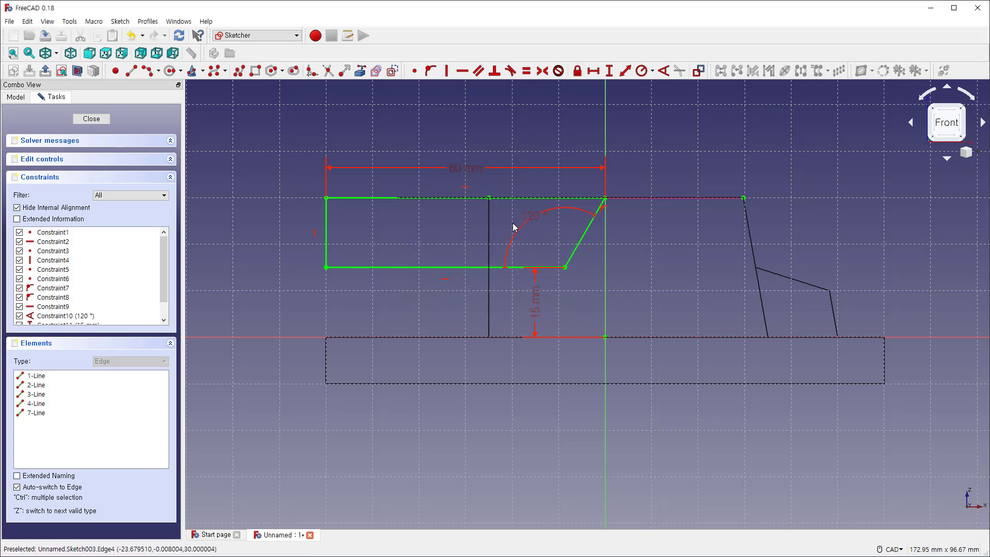
pyautogui.click(98, 119)
# - Pocket the profile through all, symmetric to its sketch plane, and restore the As is display style
pyautogui.scroll(-1, 515, 200)
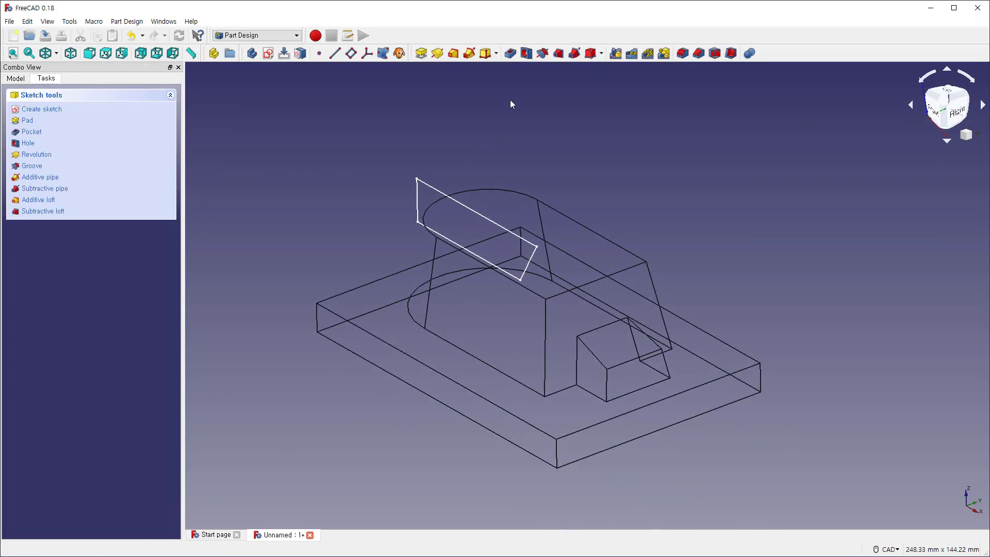
pyautogui.click(510, 53)
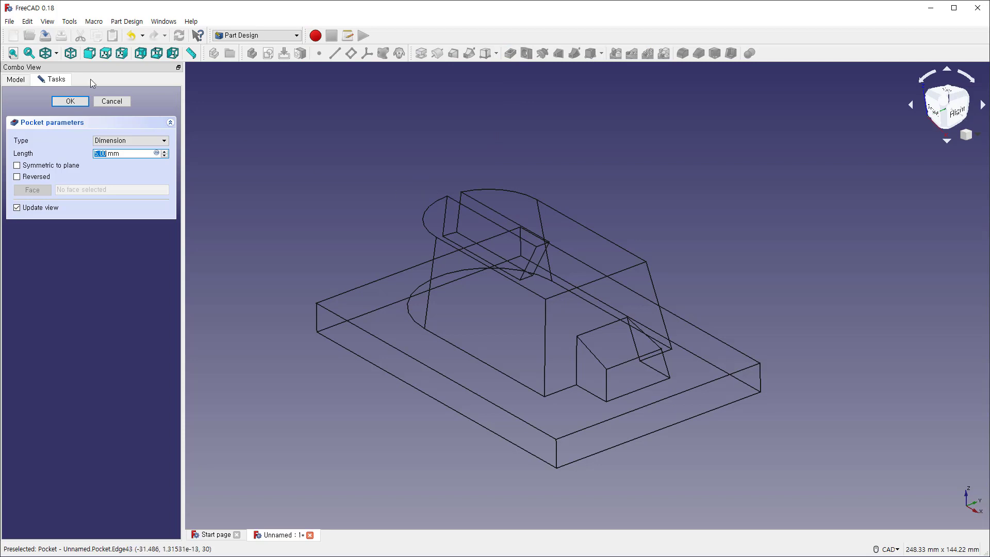
pyautogui.click(56, 53)
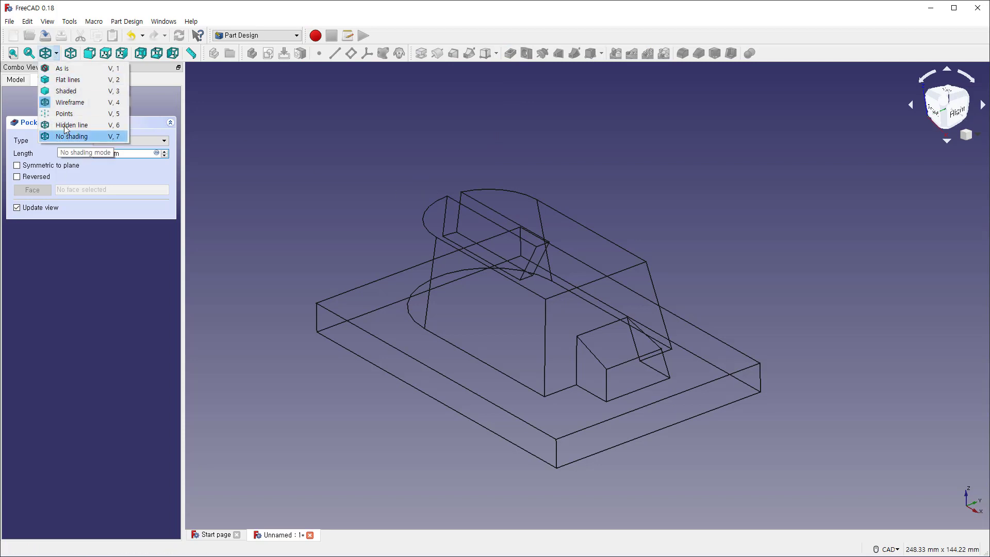
pyautogui.click(62, 69)
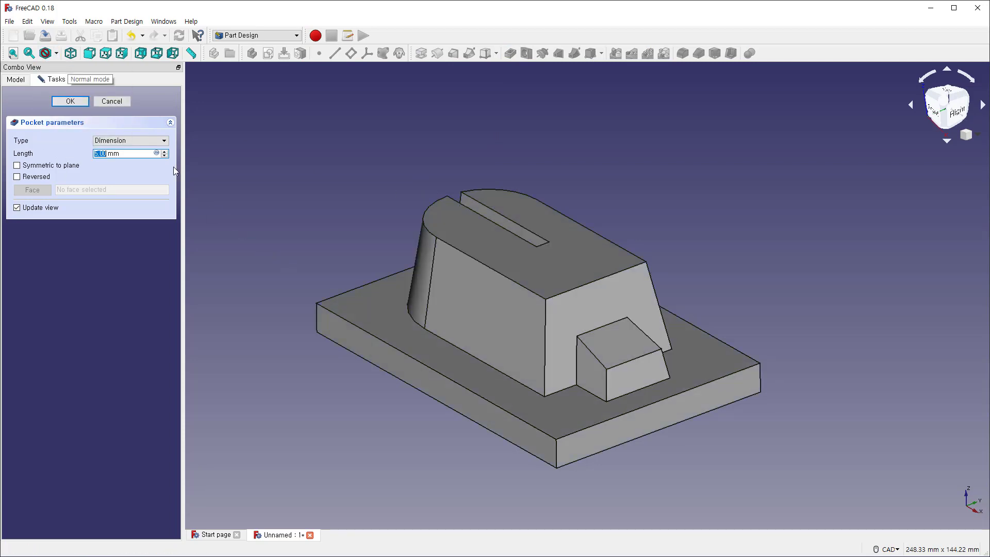
pyautogui.click(149, 141)
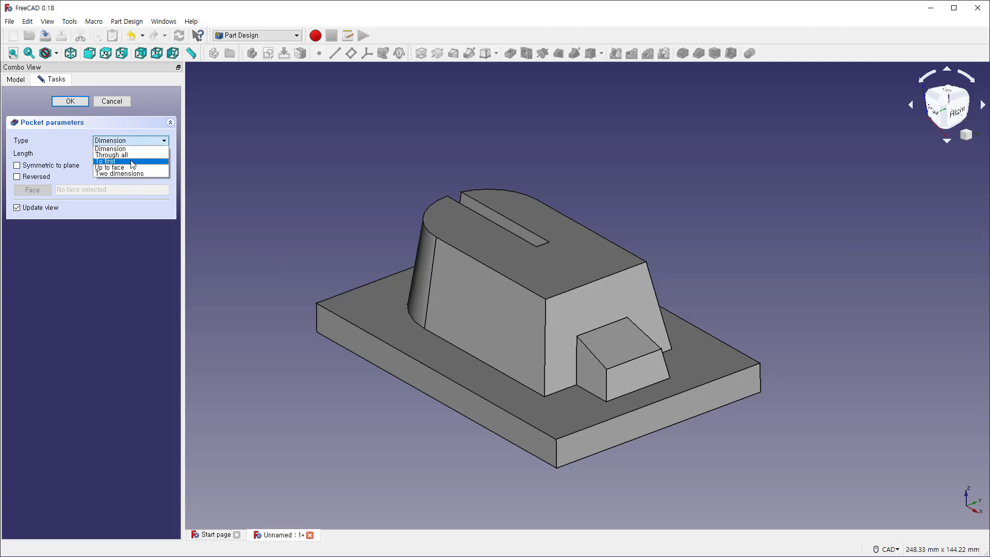
pyautogui.click(123, 154)
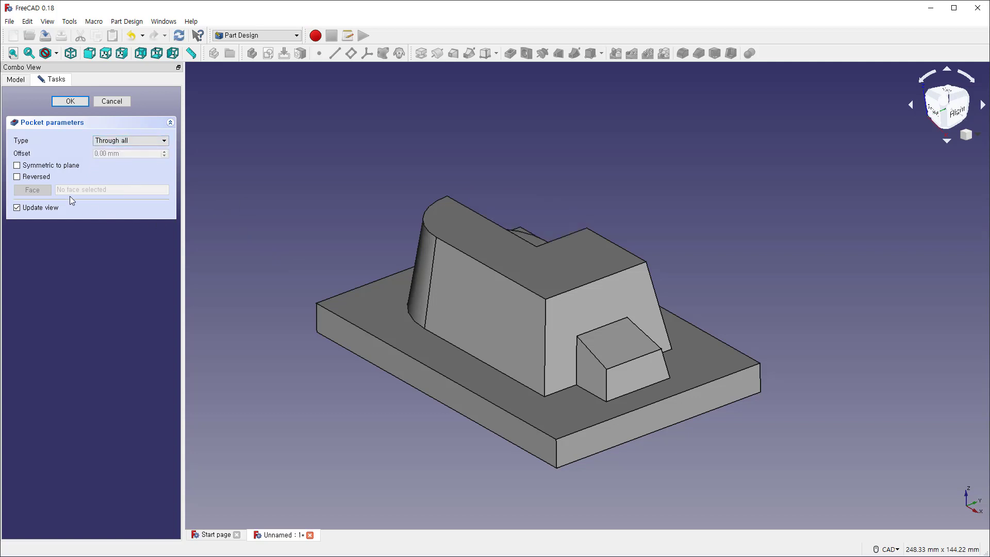
pyautogui.click(17, 166)
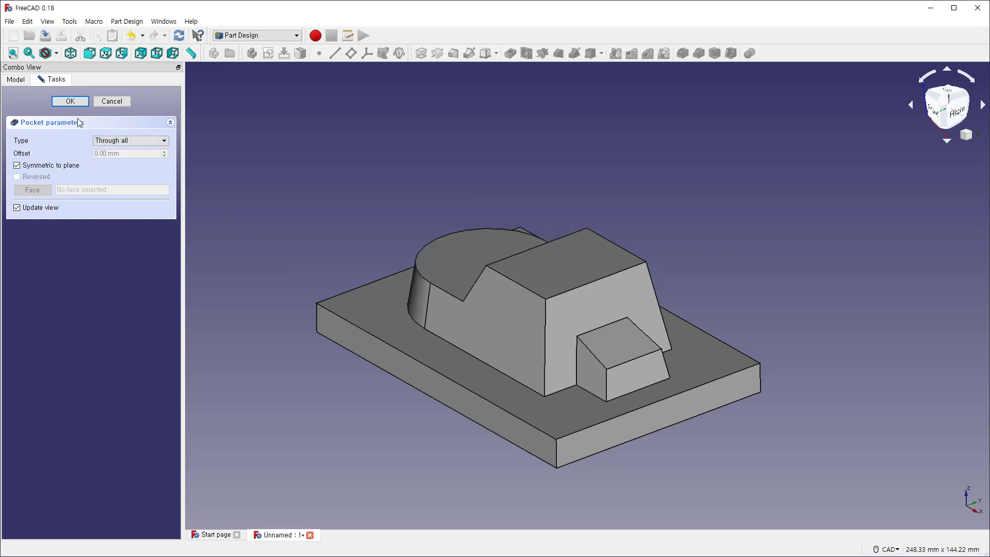
pyautogui.click(70, 101)
# - Create a new sketch on the lowered flat face at the block's rounded end
pyautogui.moveTo(378, 215); pyautogui.dragTo(471, 357, button='middle')
pyautogui.moveTo(697, 334); pyautogui.dragTo(683, 298, button='middle')
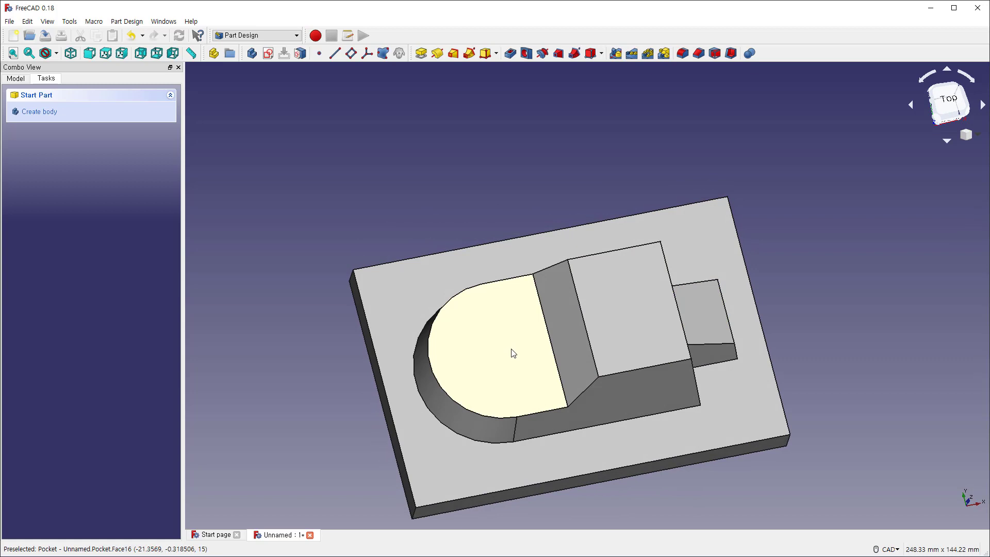
pyautogui.click(501, 333)
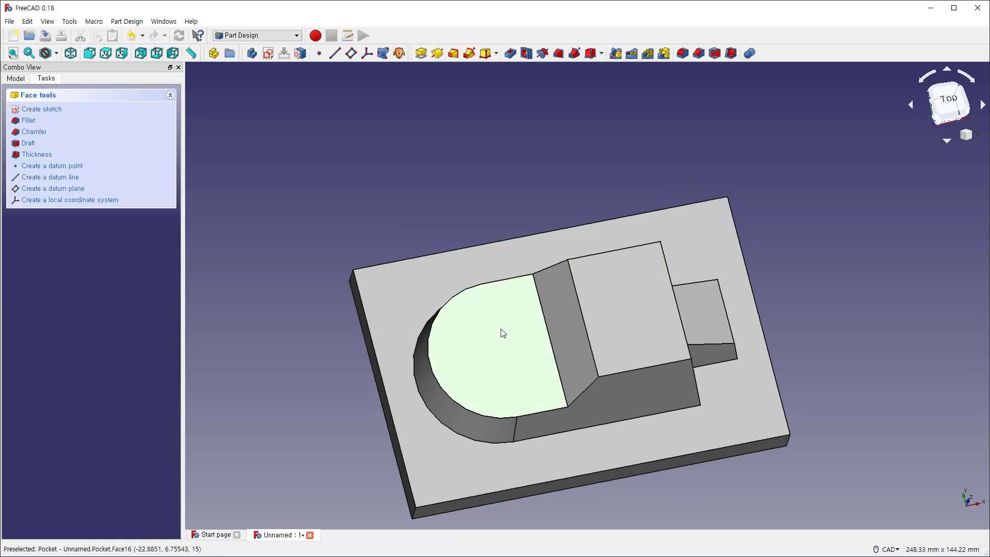
pyautogui.click(268, 53)
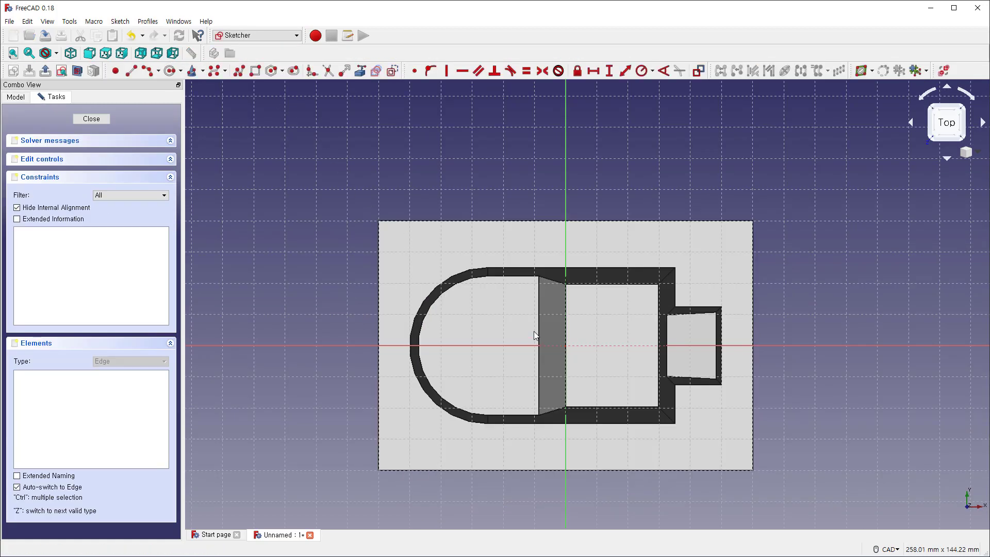
# - Reference the lowered face's two straight side edges and its round end arc as external geometry
pyautogui.scroll(-2, 509, 280)
pyautogui.scroll(5, 509, 281)
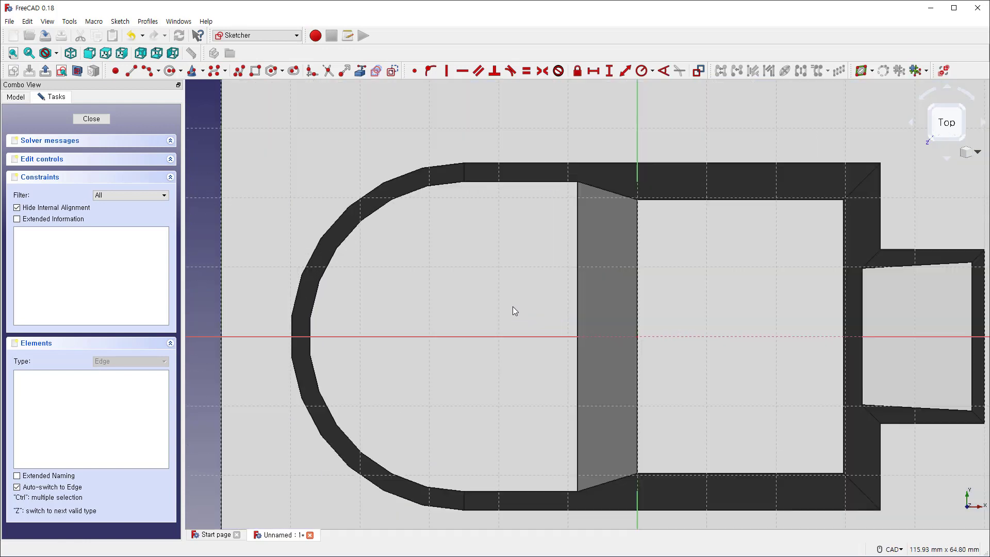
pyautogui.moveTo(513, 307); pyautogui.dragTo(511, 294, button='middle')
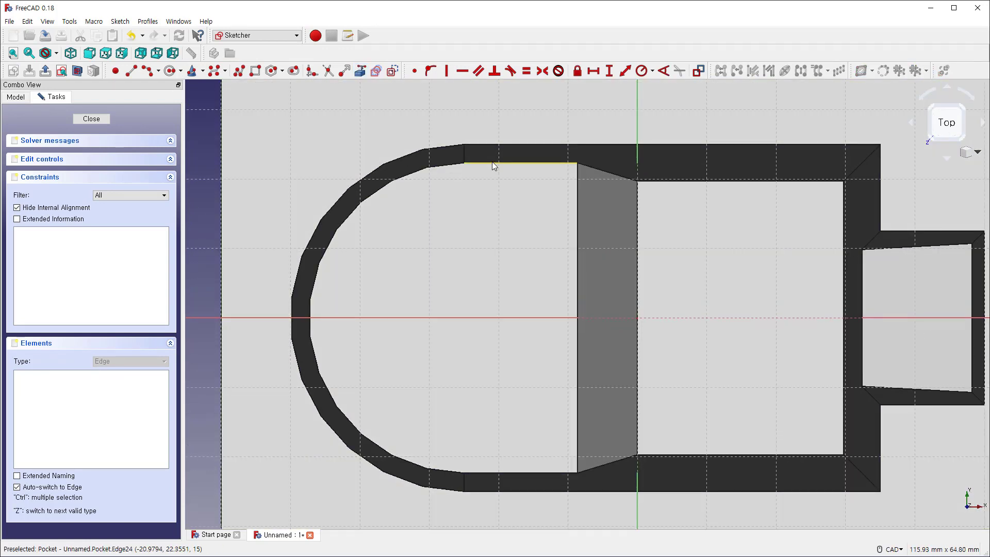
pyautogui.click(492, 162)
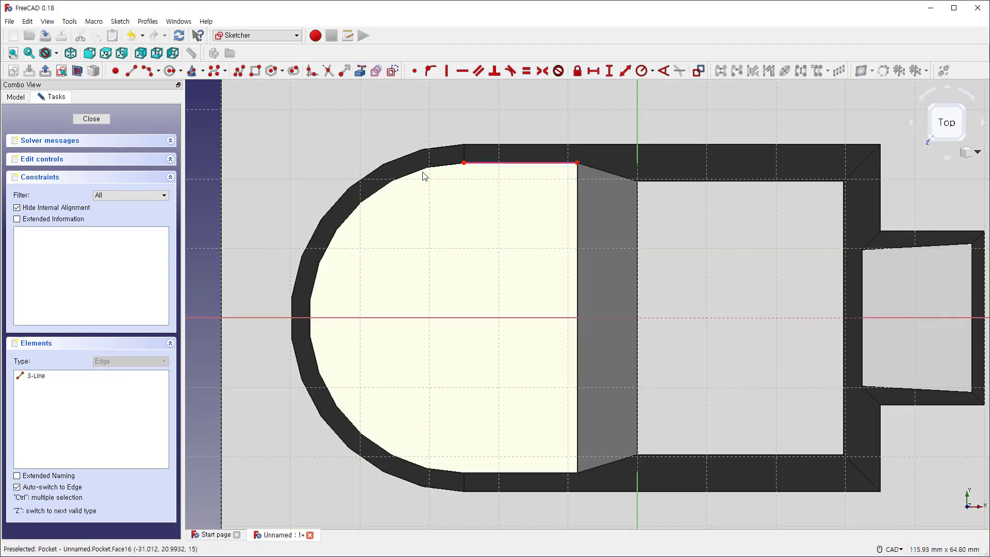
pyautogui.click(429, 190)
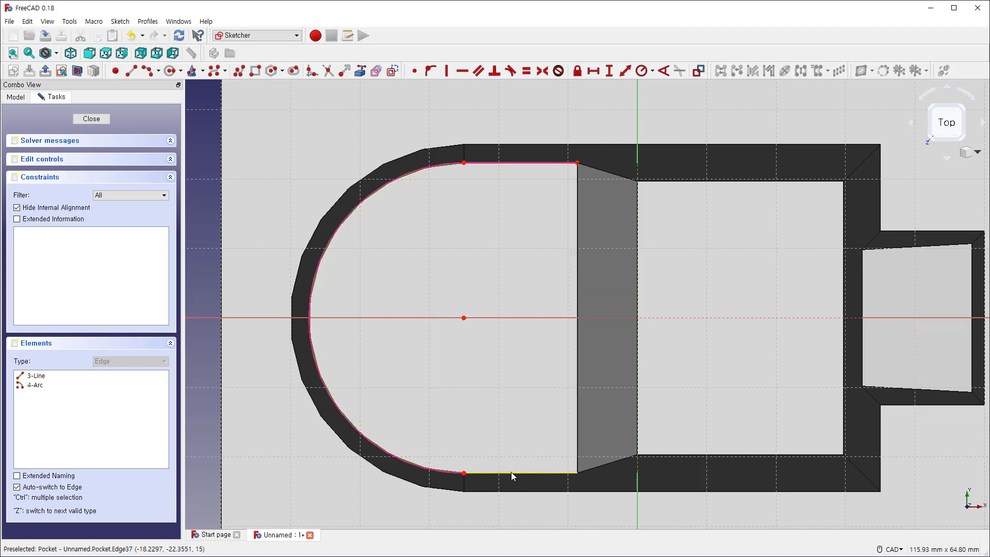
pyautogui.click(512, 472)
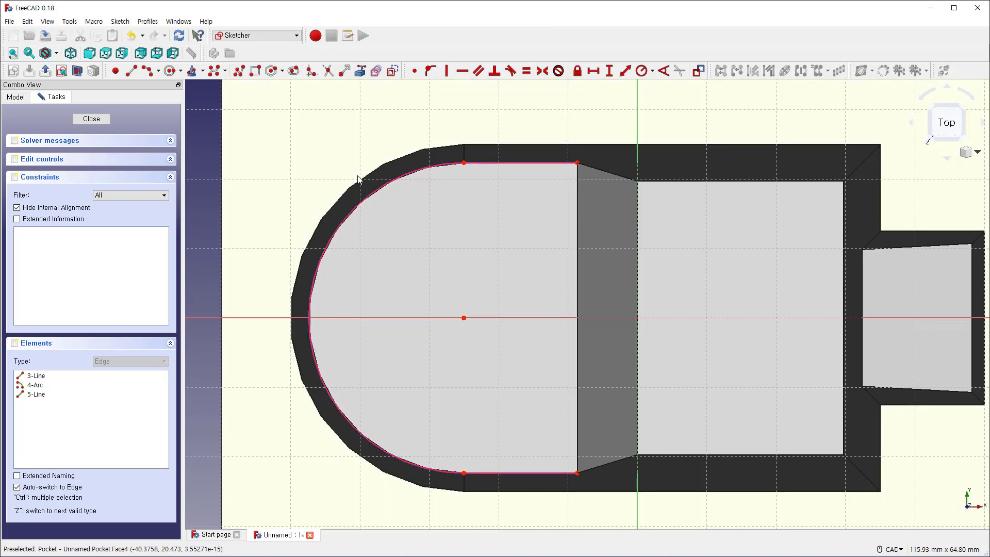
# - Draw a rectangle about 36 × 25 mm running from the lowered face across the sloped step into the taller block
pyautogui.moveTo(487, 266); pyautogui.dragTo(437, 247, button='middle')
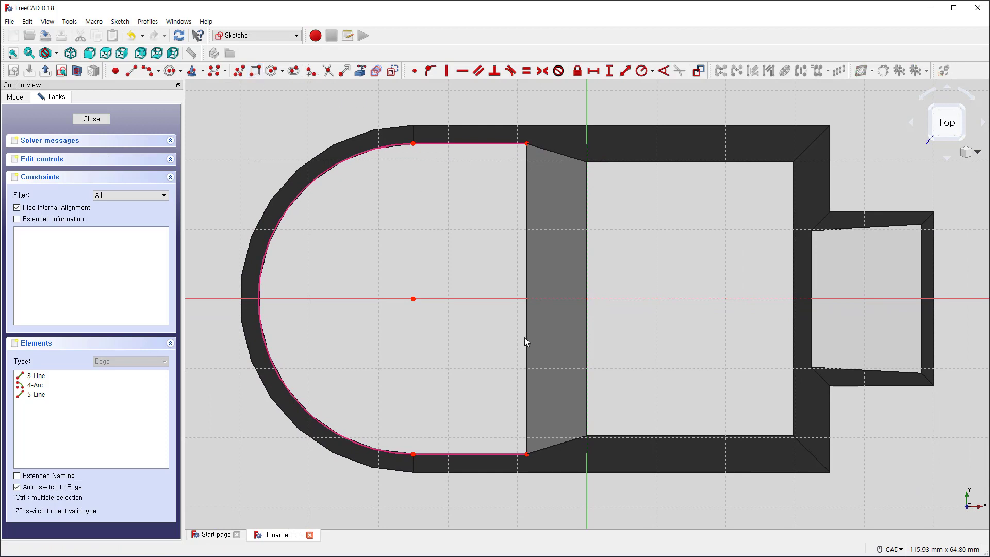
pyautogui.press('g')
pyautogui.press('r')
pyautogui.click(442, 208)
pyautogui.click(526, 385)
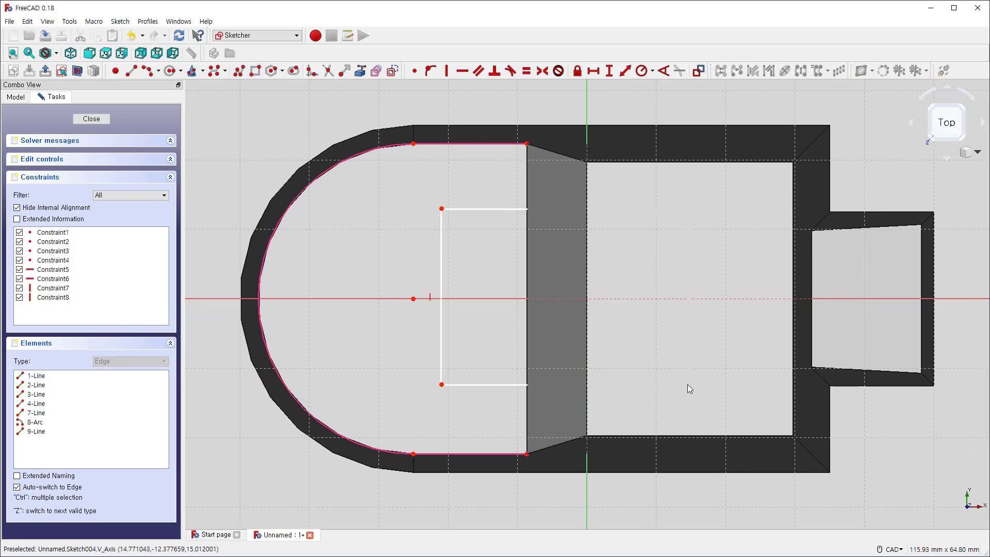
# - Add an outward-bulging arc through end points and rim point across the rectangle's rounded-end corners, and delete the vertical line between them
pyautogui.click(158, 72)
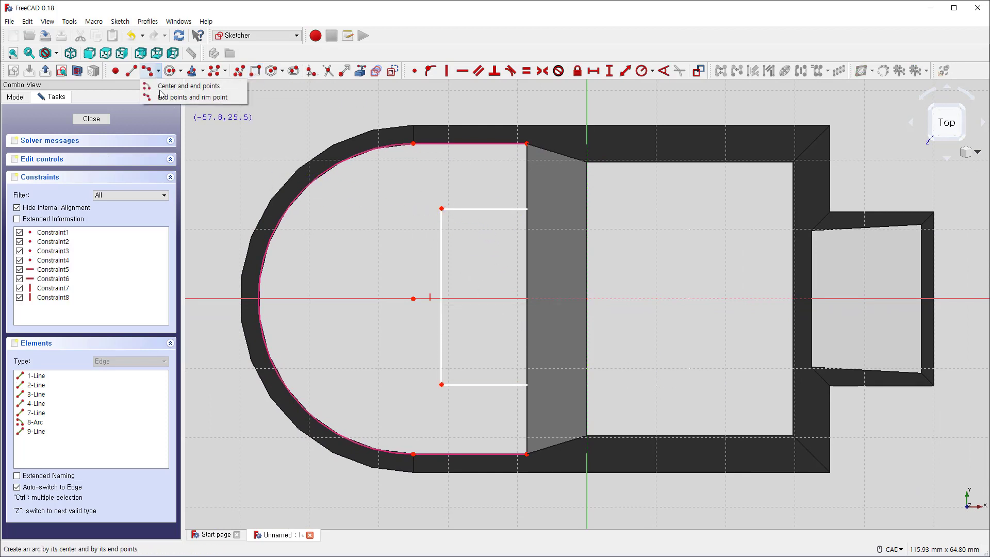
pyautogui.click(161, 97)
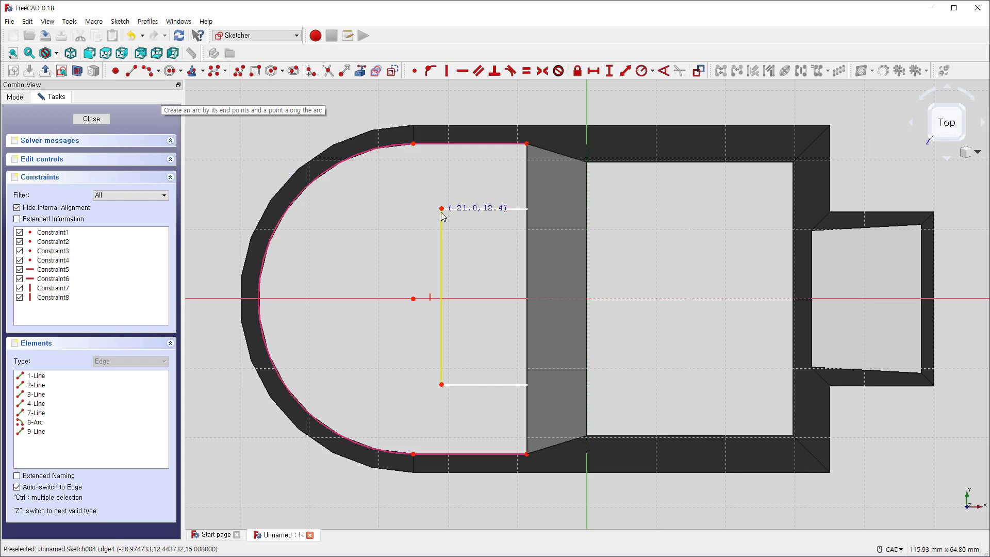
pyautogui.click(441, 208)
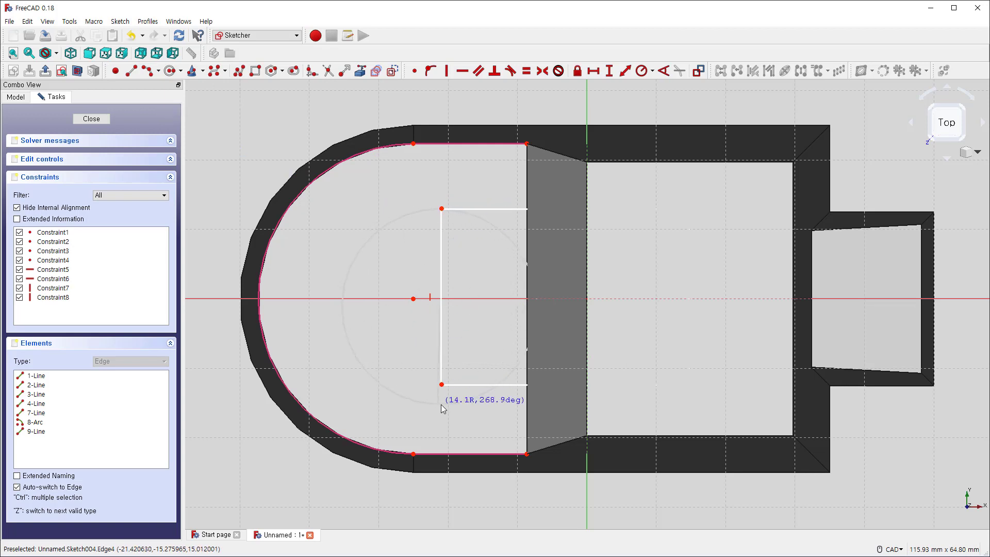
pyautogui.click(434, 382)
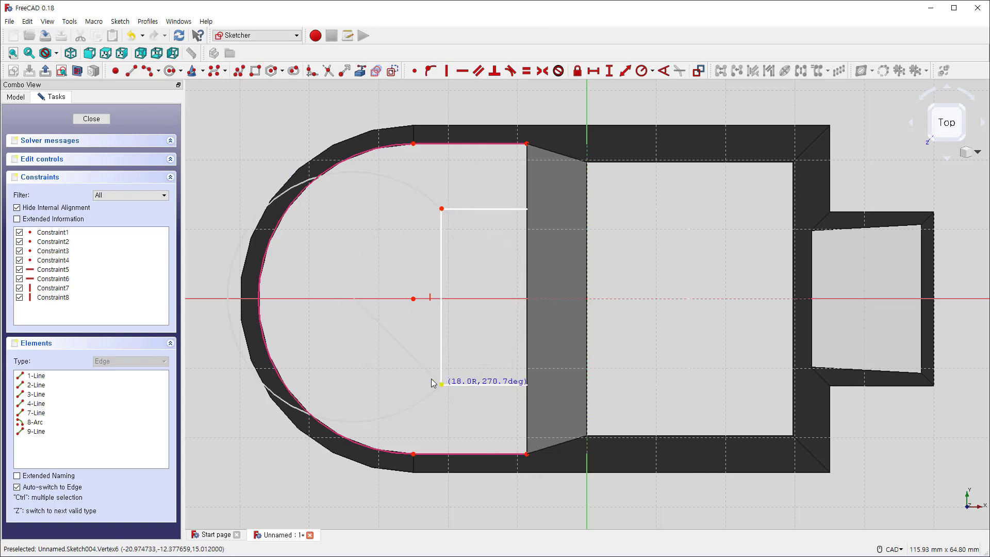
pyautogui.click(351, 322)
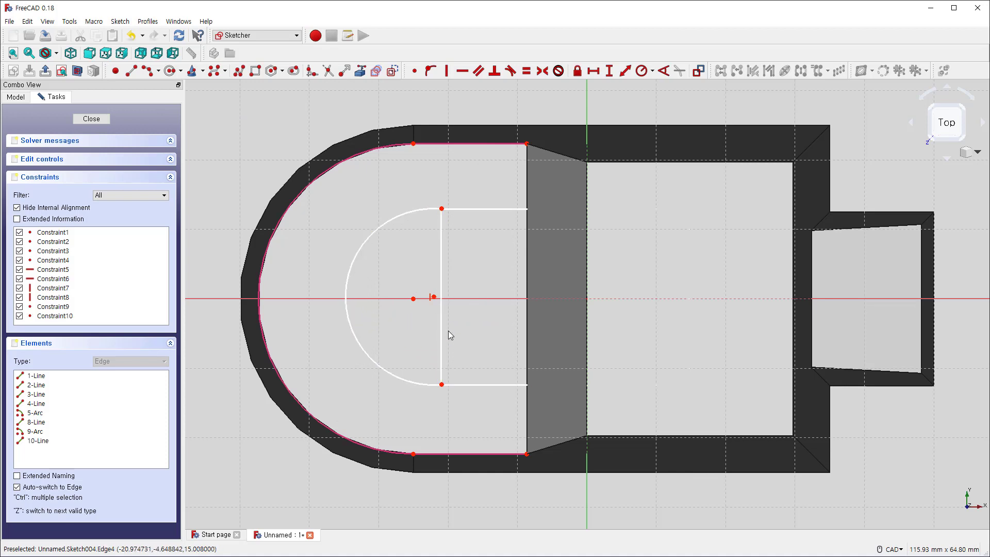
pyautogui.click(441, 324)
pyautogui.press('Delete')
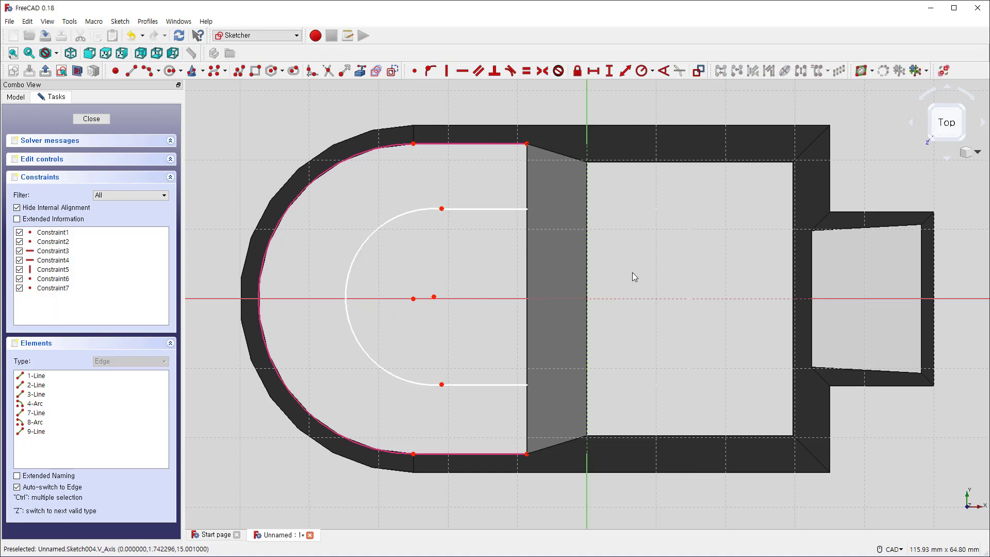
# - Switch to the wireframe display and make the arc's centre coincident with the centre of the referenced end arc
pyautogui.click(57, 57)
pyautogui.click(72, 101)
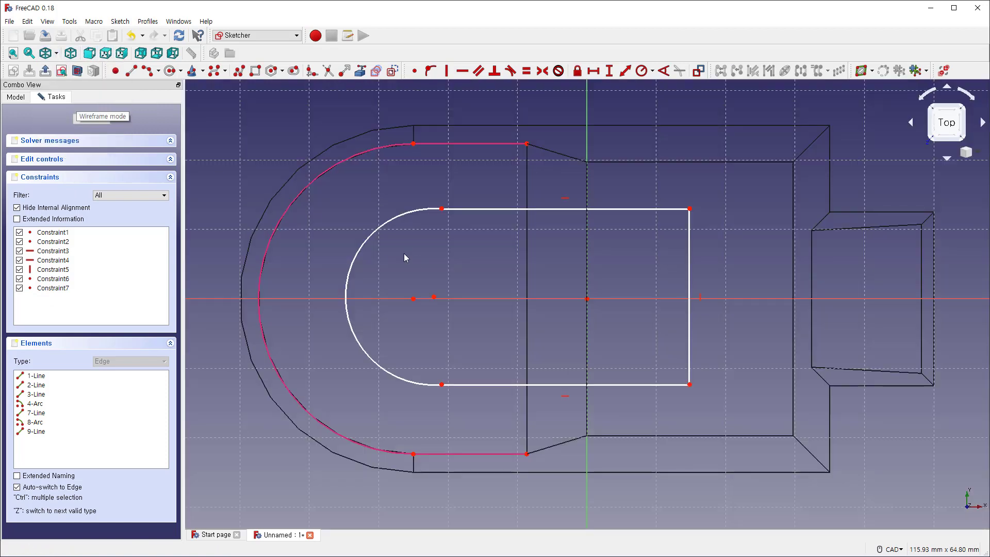
pyautogui.moveTo(445, 254); pyautogui.dragTo(476, 262, button='middle')
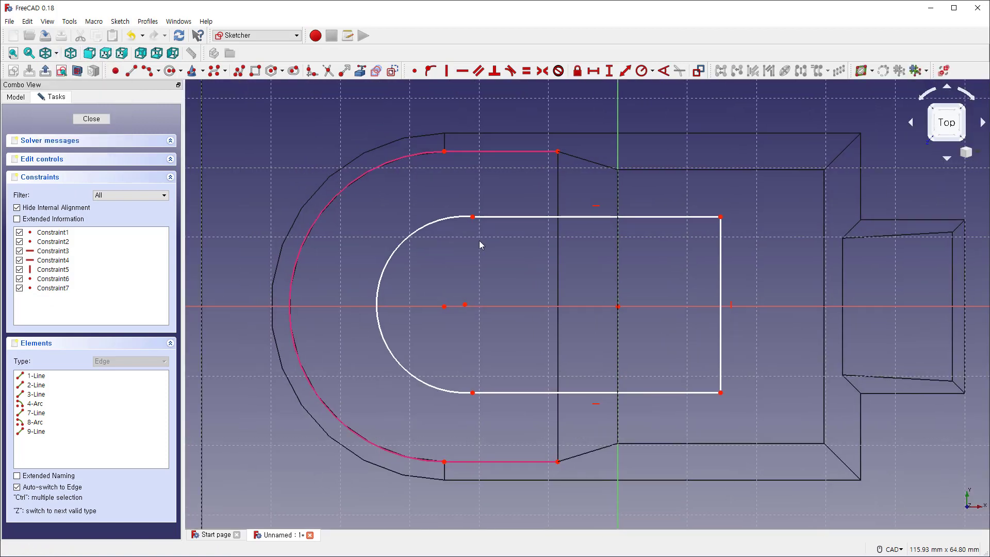
pyautogui.click(445, 306)
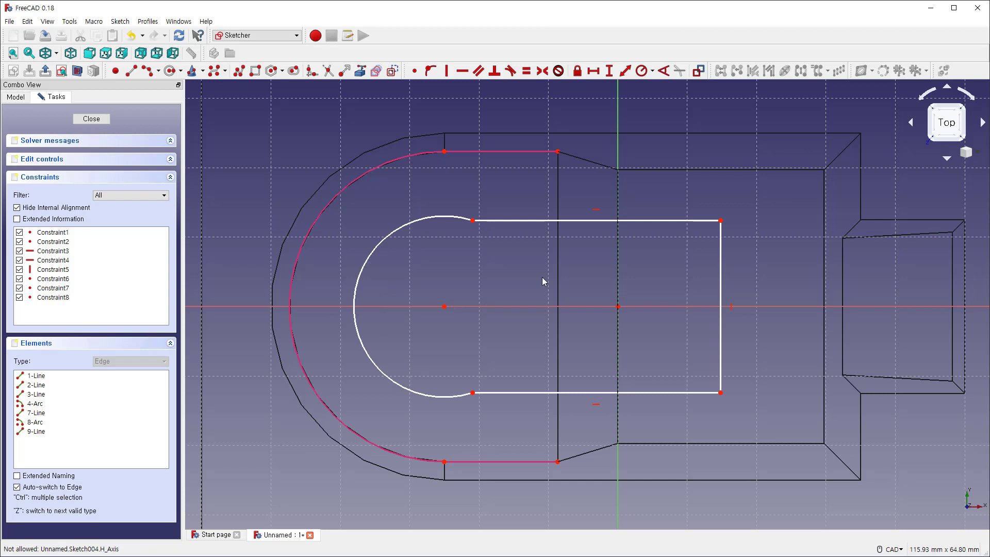
# - Make the profile's arc tangent to both its upper and lower horizontal lines
pyautogui.click(460, 222)
pyautogui.click(492, 221)
pyautogui.press('t')
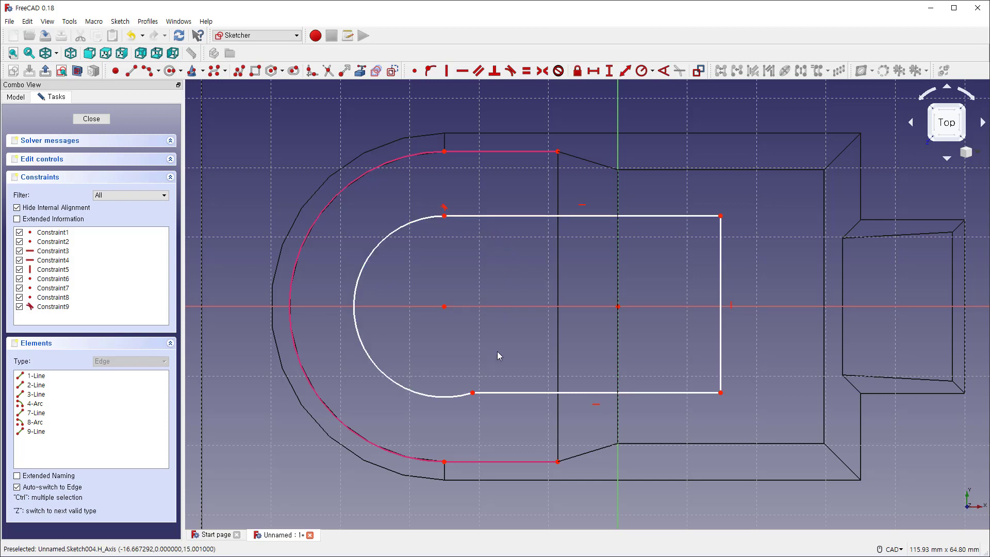
pyautogui.click(475, 395)
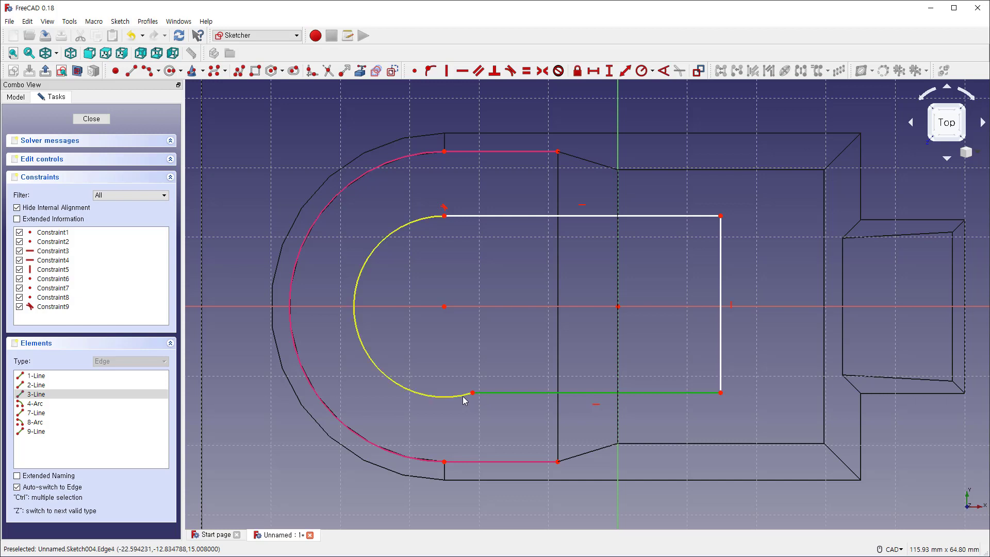
pyautogui.click(464, 396)
pyautogui.press('t')
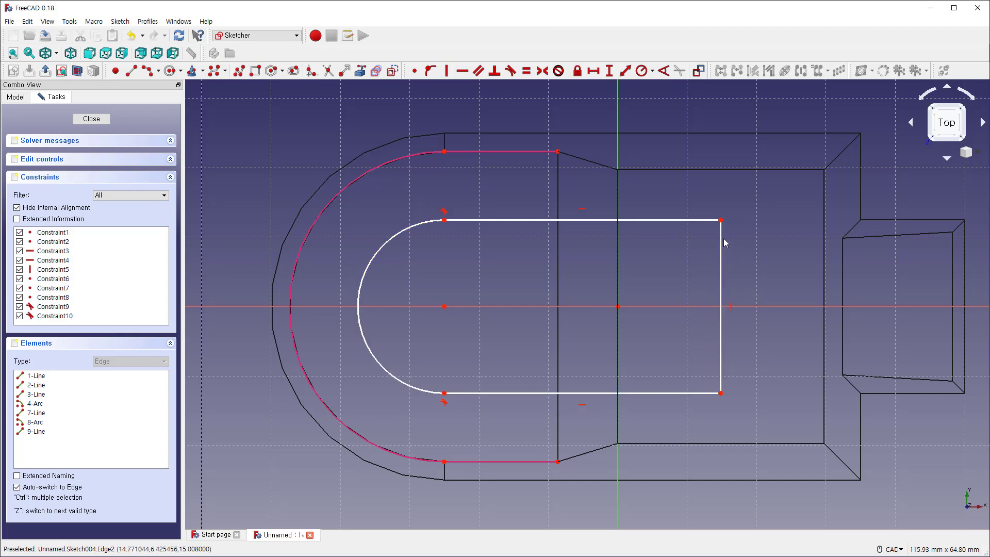
# - Stretch the profile further into the taller block and constrain the vertical distance between the upper end points of both arcs to 8 mm
pyautogui.moveTo(721, 221); pyautogui.dragTo(771, 218)
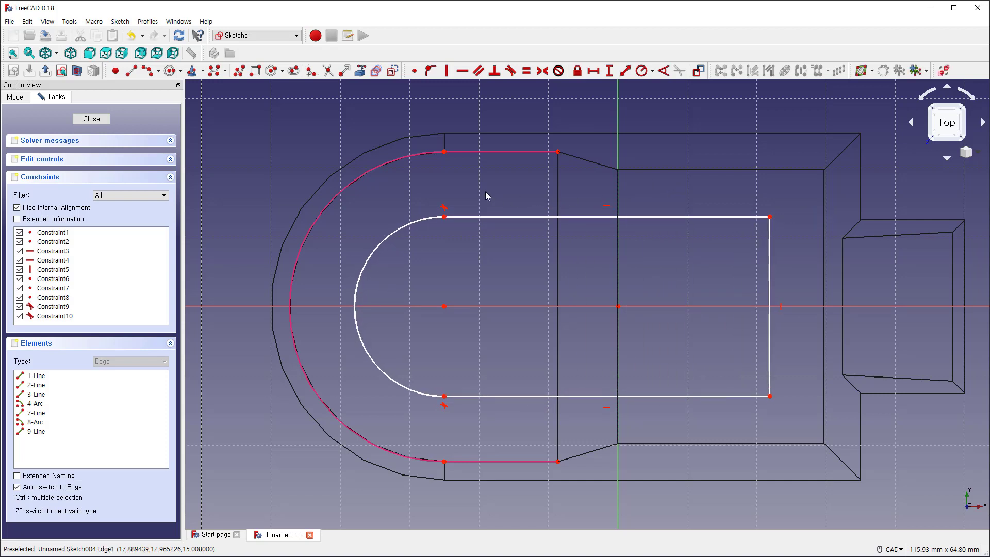
pyautogui.click(444, 153)
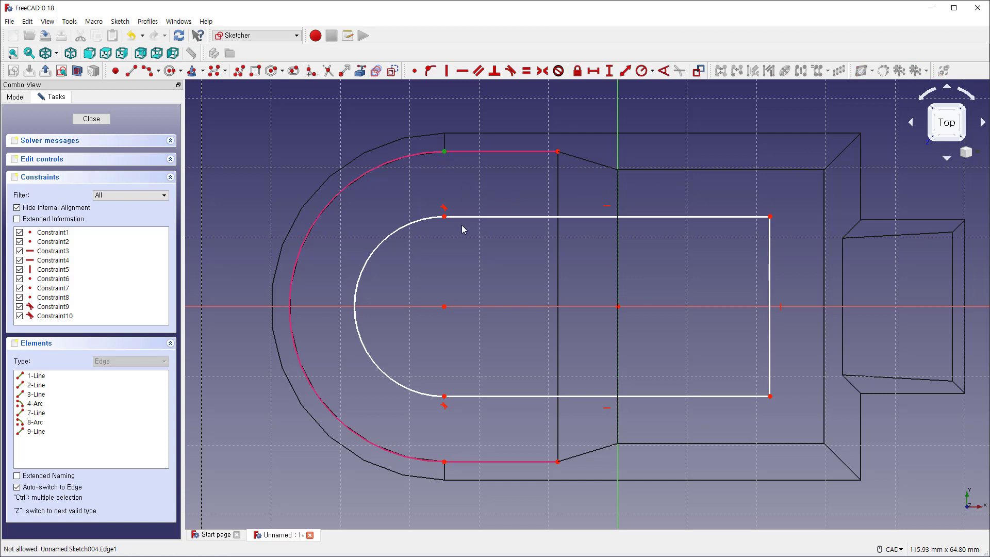
pyautogui.click(445, 217)
pyautogui.hotkey('shift', 'v')
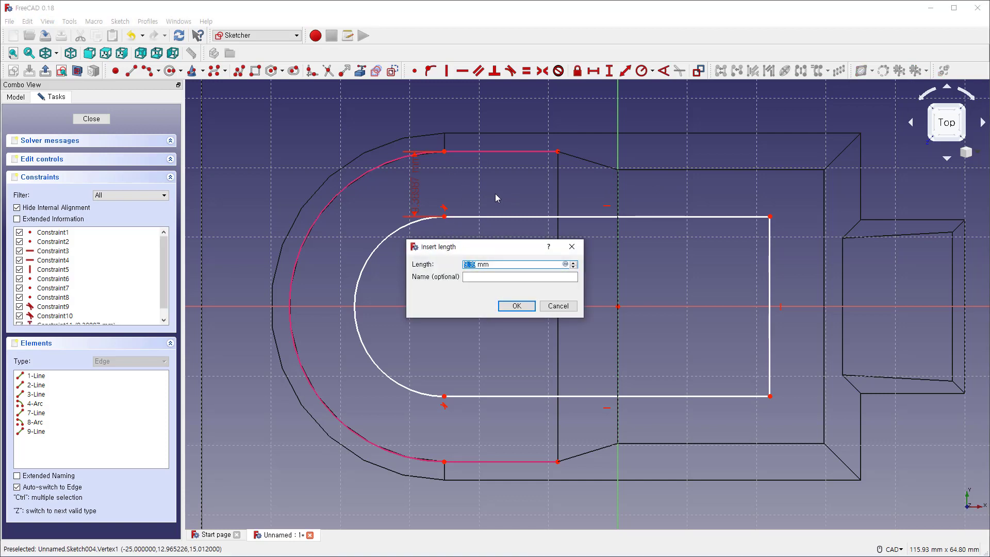
pyautogui.write('8')
pyautogui.press('Return')
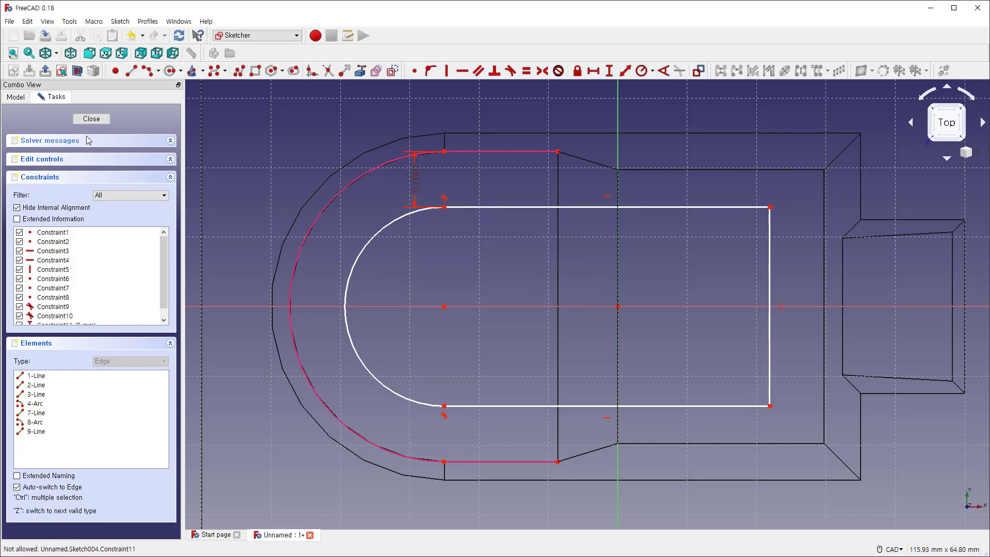
# - Finish the sketch and restore the As is display style
pyautogui.click(92, 119)
pyautogui.click(54, 53)
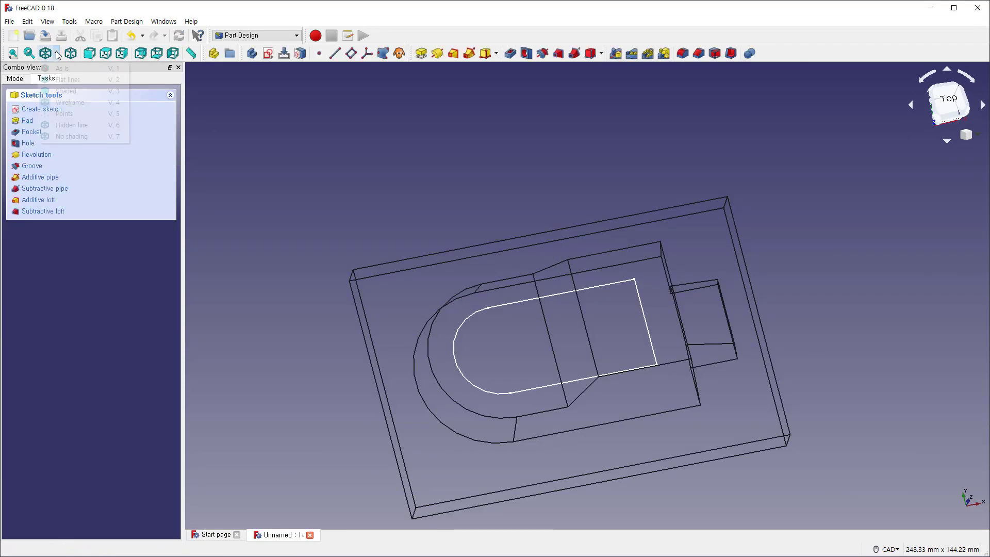
pyautogui.click(61, 68)
pyautogui.moveTo(679, 366); pyautogui.dragTo(666, 303, button='middle')
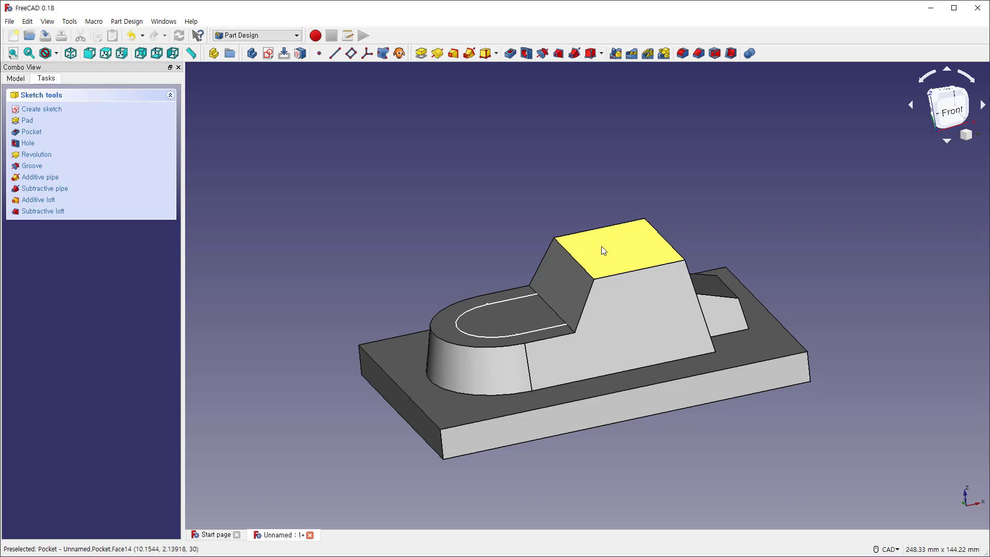
# - Pad the round-ended profile 15 mm upward from the lowered face
pyautogui.click(421, 53)
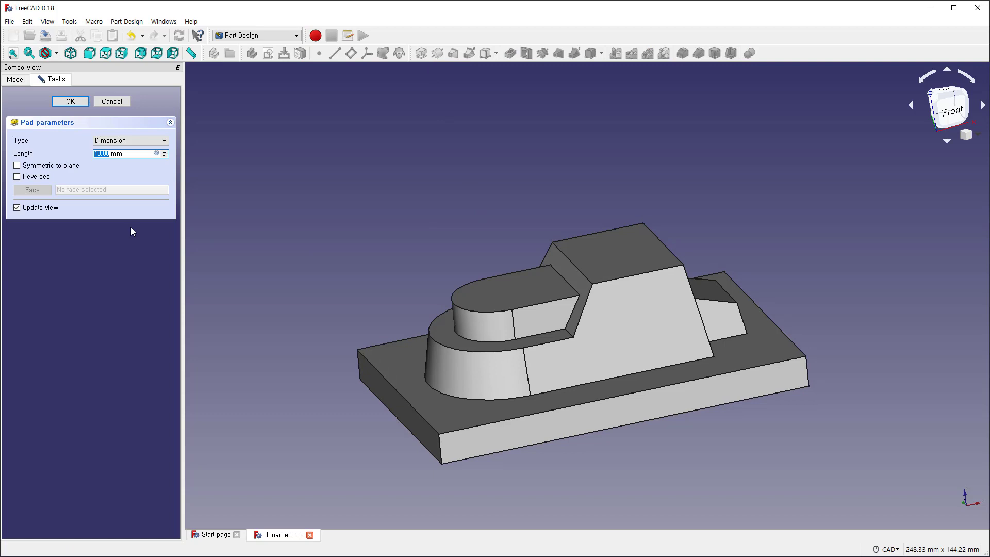
pyautogui.write('15')
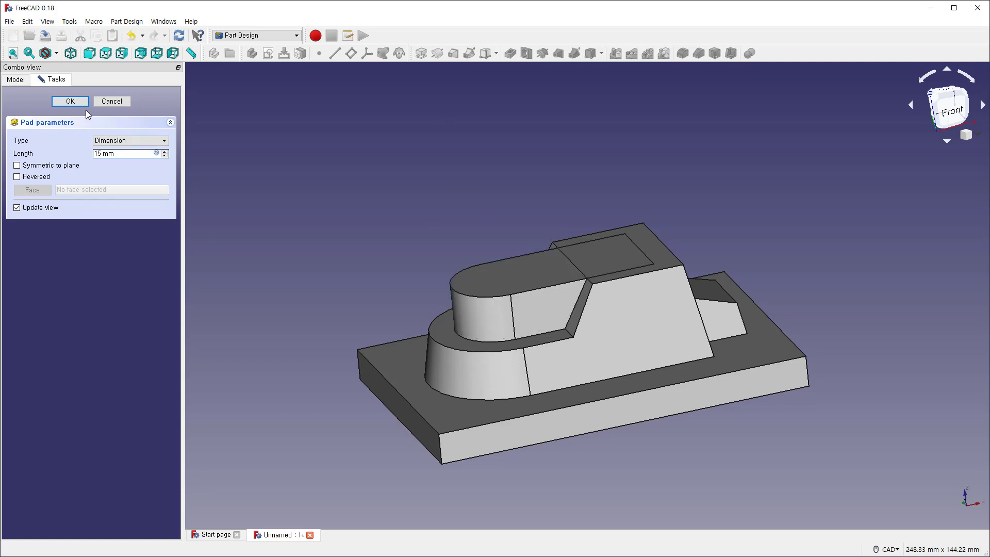
pyautogui.click(70, 101)
# - Draft the new pad's rounded side face by 10° with the lowered flat face as the neutral plane
pyautogui.moveTo(457, 303); pyautogui.dragTo(471, 277, button='middle')
pyautogui.scroll(-2, 525, 271)
pyautogui.scroll(4, 526, 268)
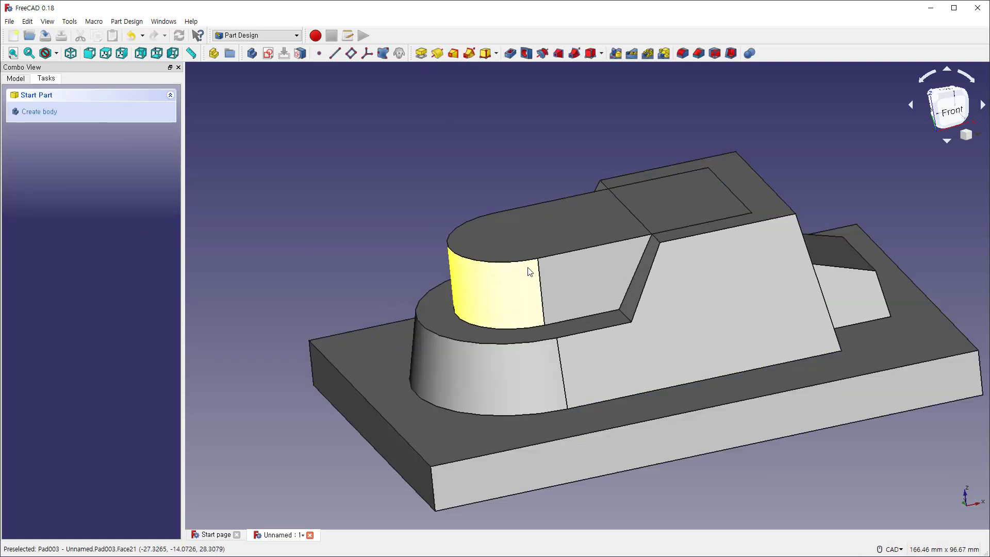
pyautogui.moveTo(576, 264); pyautogui.dragTo(549, 293, button='middle')
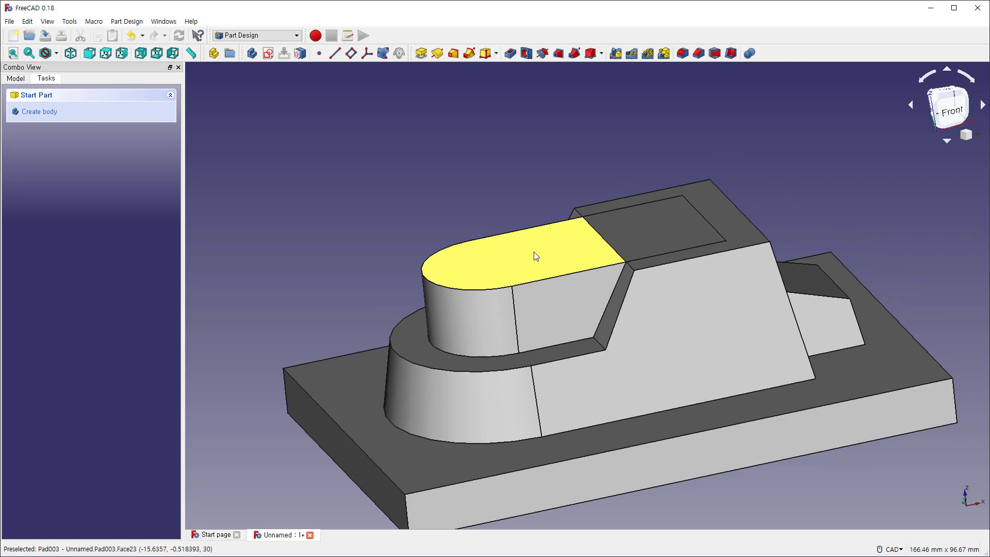
pyautogui.click(468, 327)
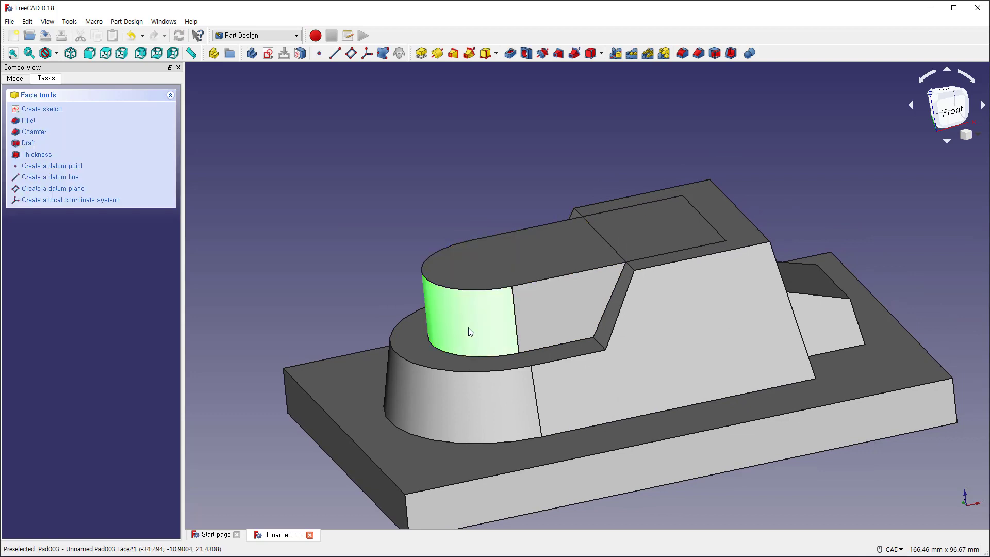
pyautogui.click(715, 54)
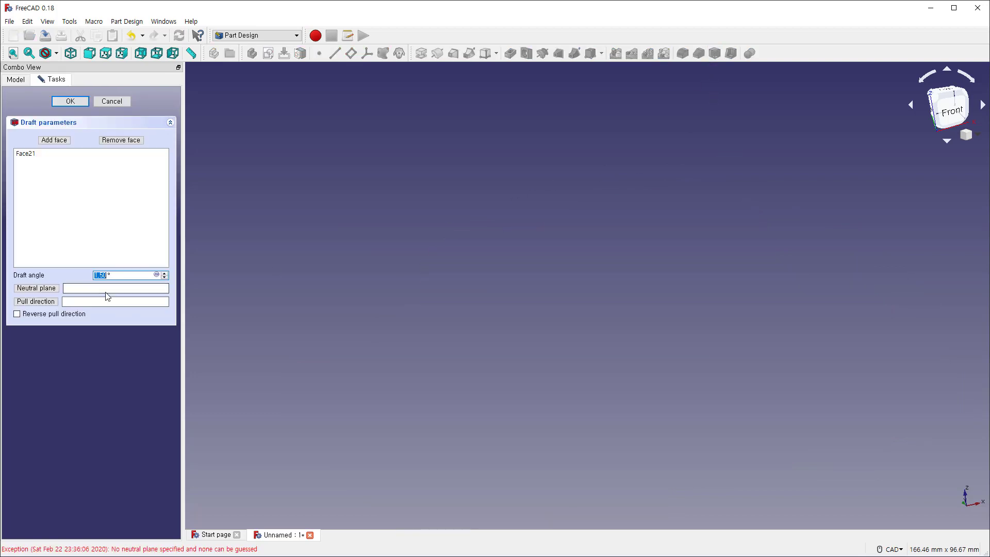
pyautogui.moveTo(127, 276); pyautogui.dragTo(49, 284)
pyautogui.write('10')
pyautogui.click(36, 289)
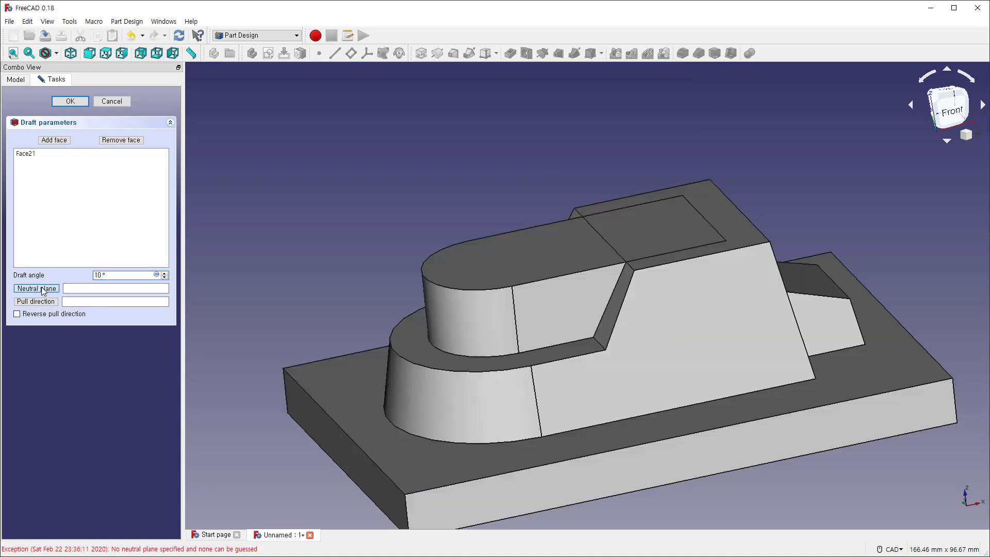
pyautogui.click(427, 358)
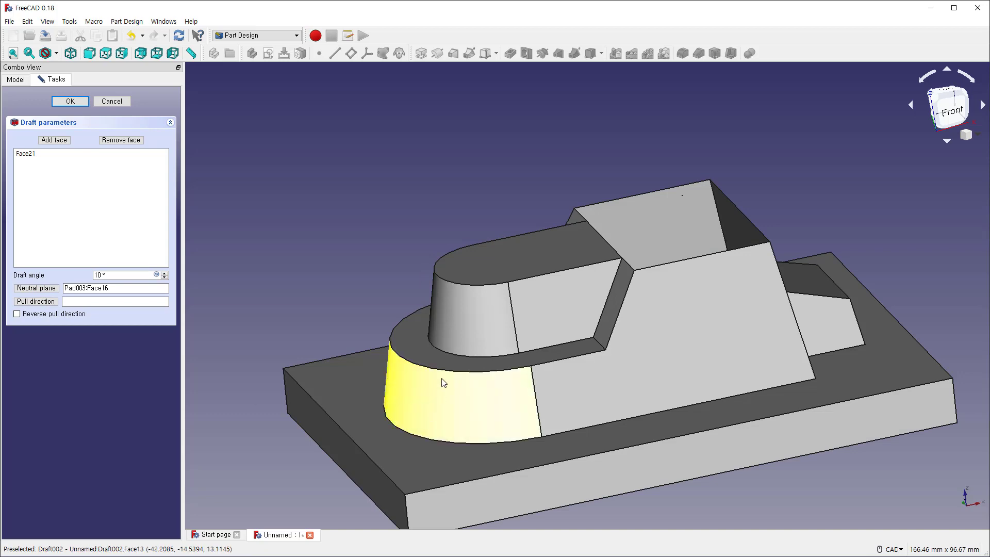
pyautogui.moveTo(561, 338); pyautogui.dragTo(596, 382, button='middle')
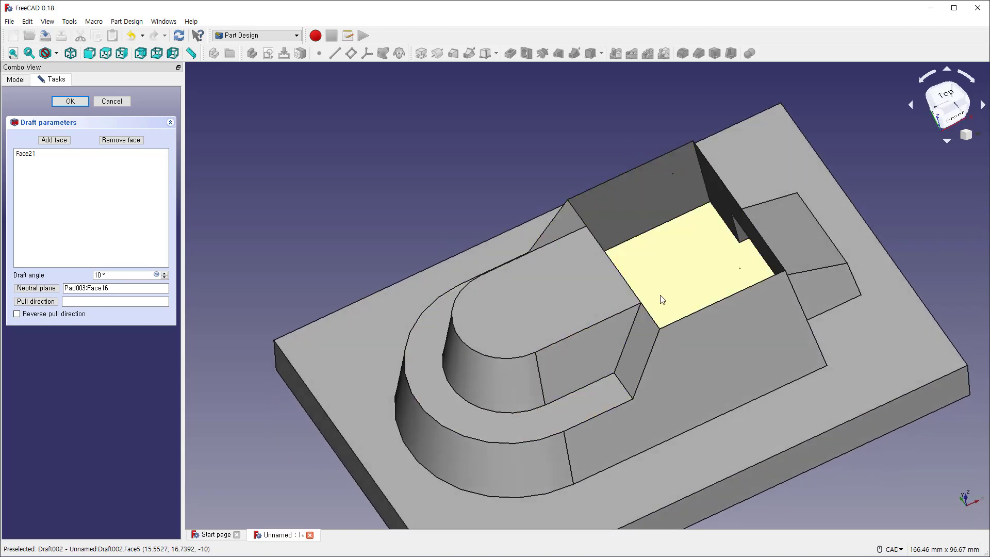
pyautogui.moveTo(658, 298); pyautogui.dragTo(588, 338, button='middle')
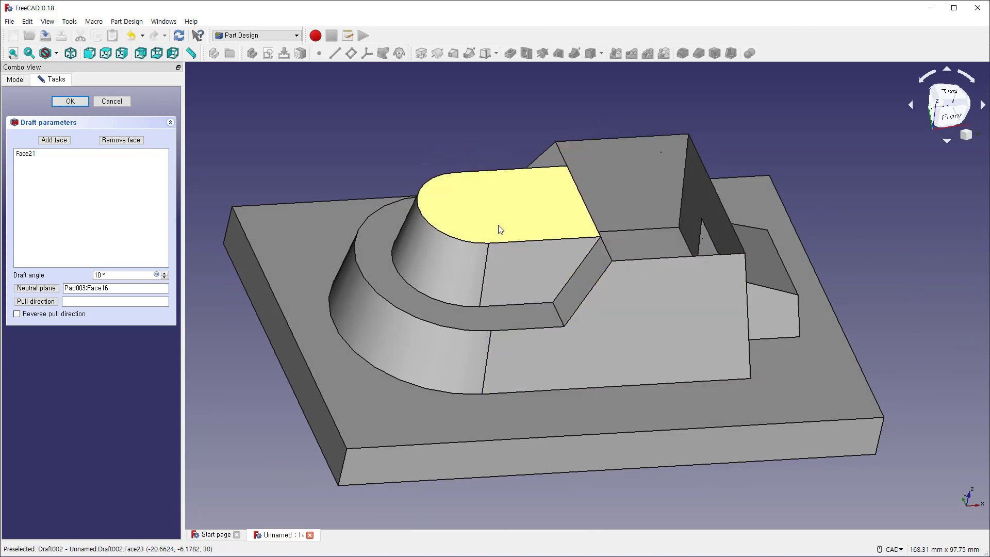
pyautogui.click(70, 101)
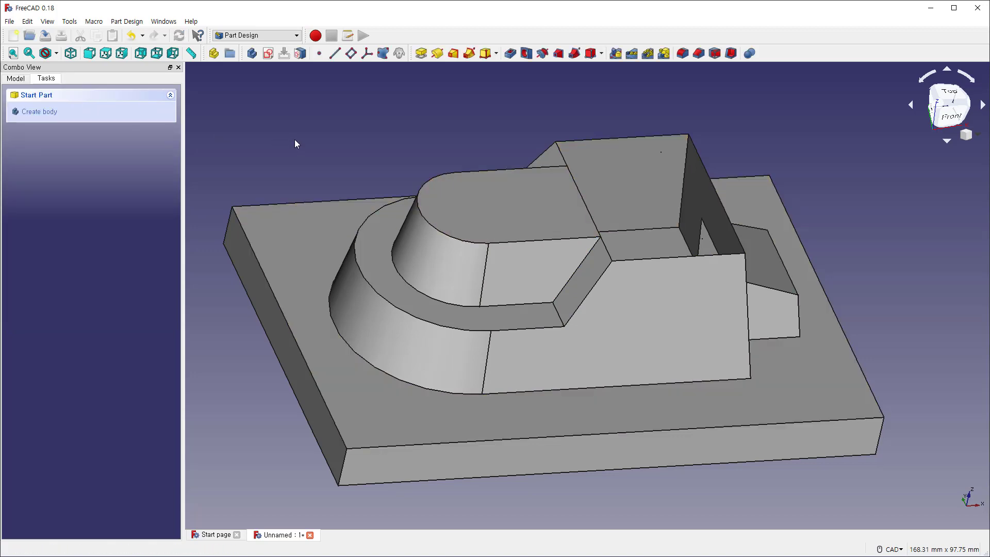
# - Change the round-ended pad's length to 20 mm and reapply the draft that follows it
pyautogui.click(16, 79)
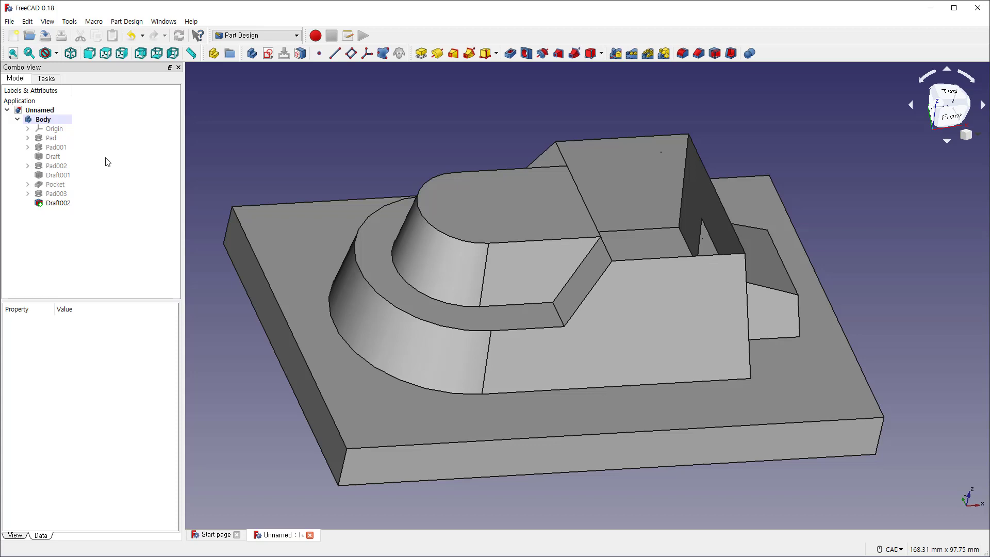
pyautogui.click(56, 195)
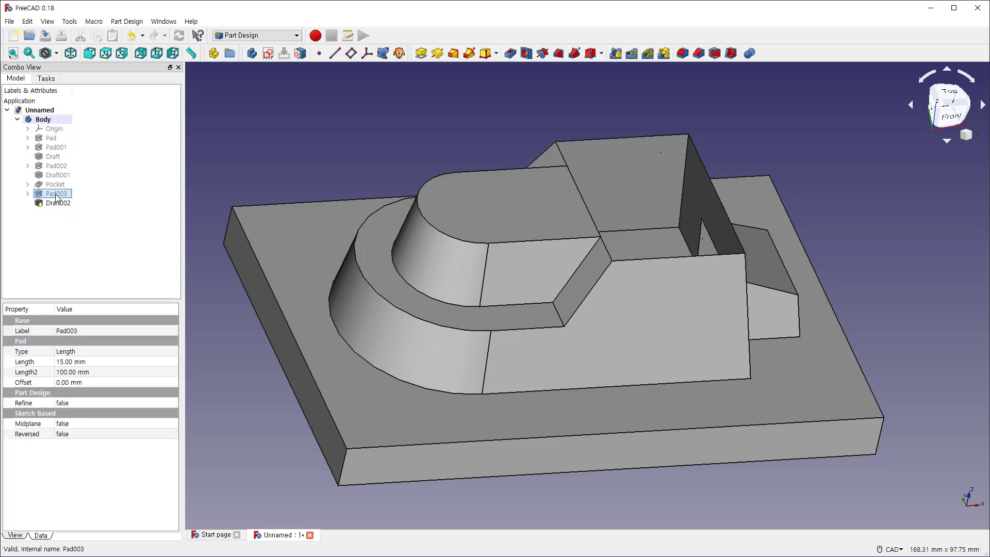
pyautogui.rightClick(57, 197)
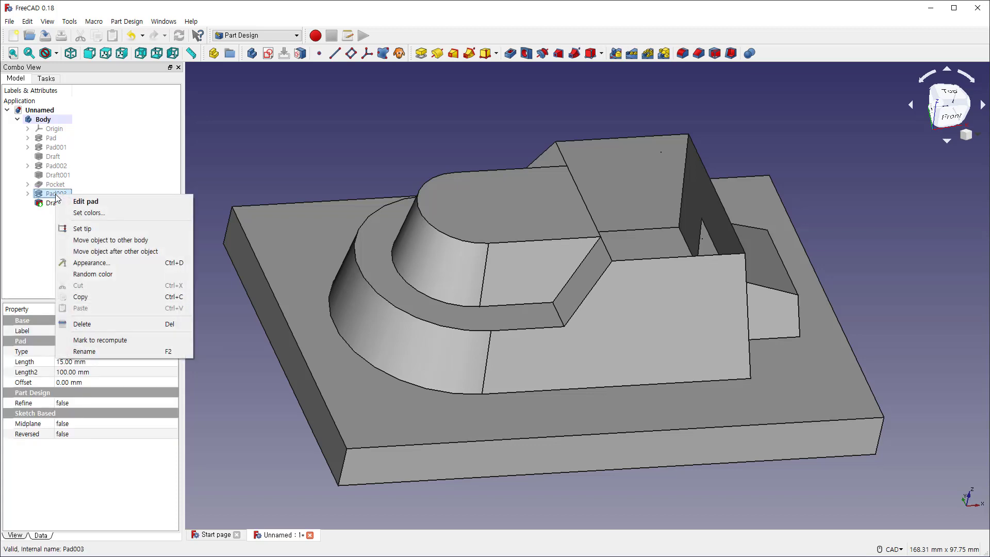
pyautogui.click(113, 204)
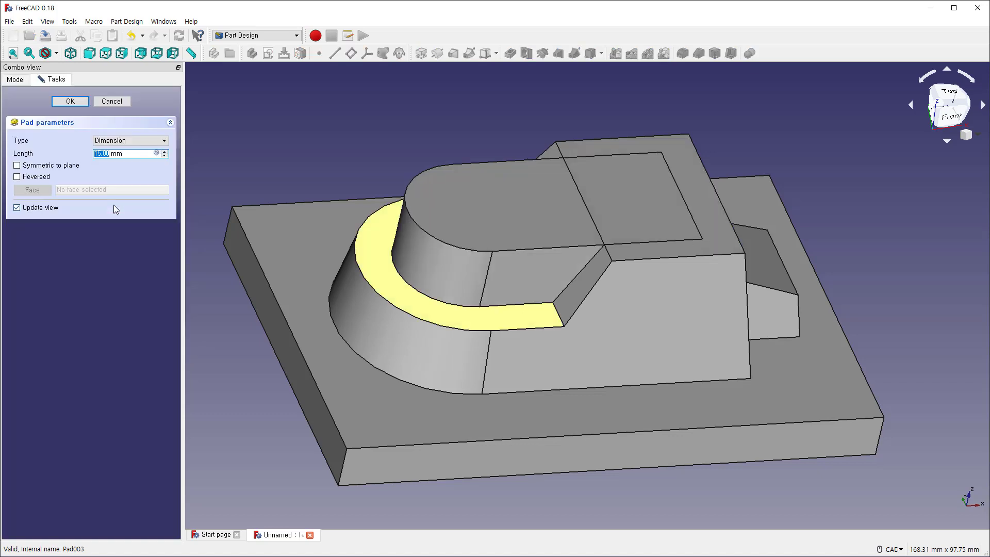
pyautogui.click(137, 154)
pyautogui.write('20')
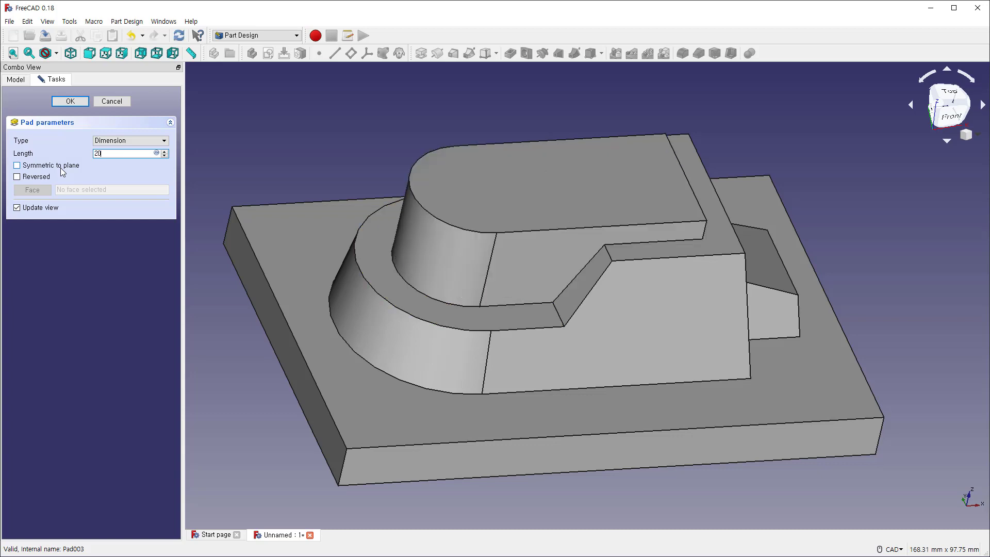
pyautogui.click(77, 104)
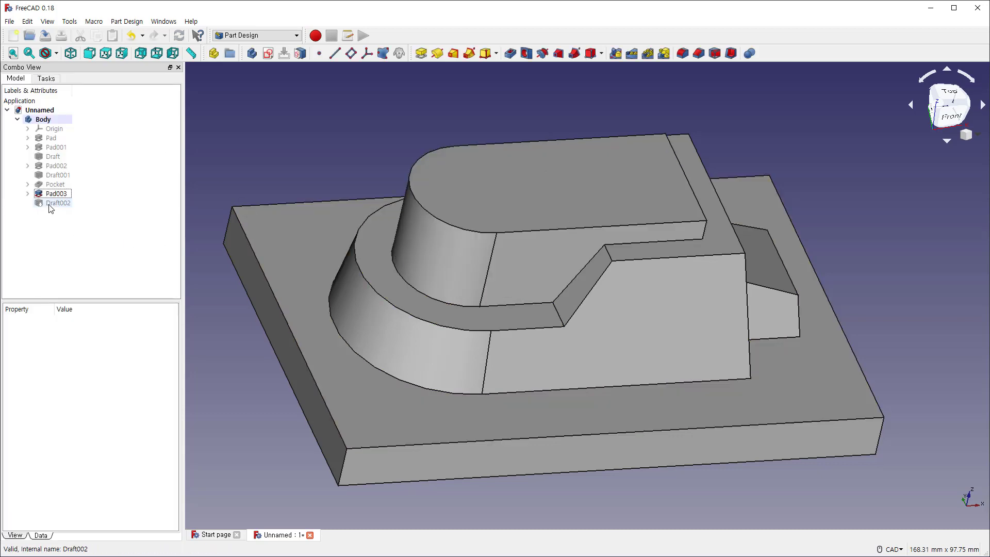
pyautogui.doubleClick(52, 204)
pyautogui.click(71, 102)
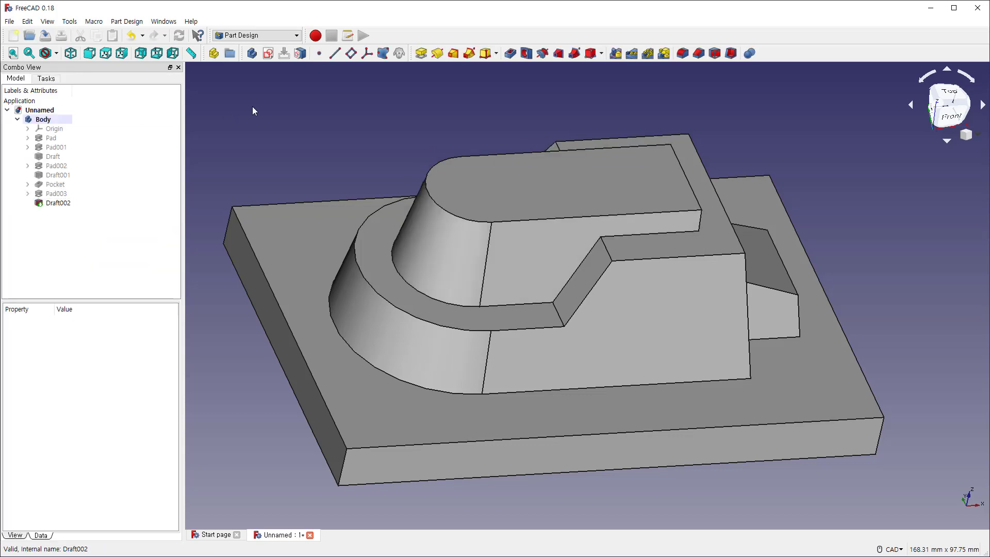
# - Sketch a rectangle on the taller block's top face that encloses the projecting round-ended pad
pyautogui.moveTo(571, 287); pyautogui.dragTo(539, 247, button='middle')
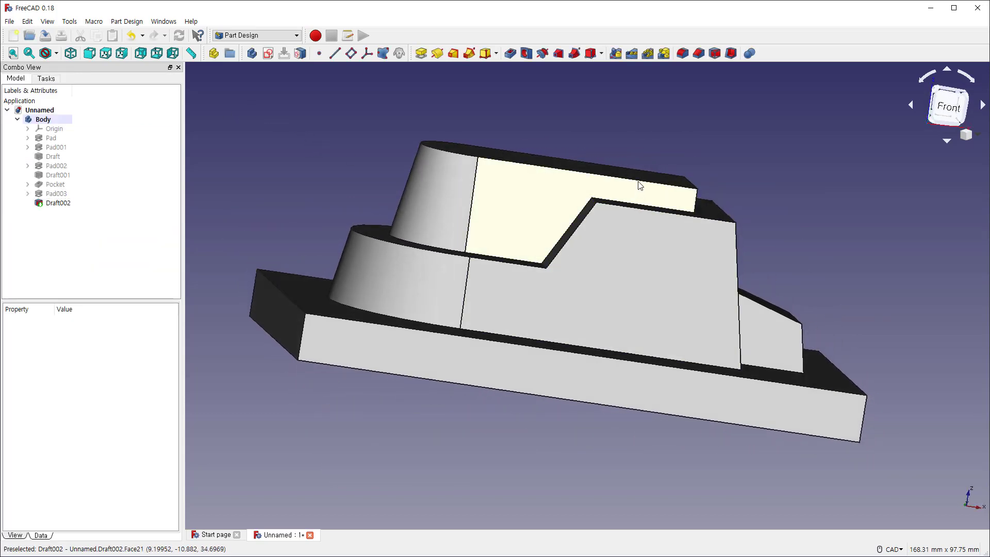
pyautogui.moveTo(639, 184); pyautogui.dragTo(592, 240, button='middle')
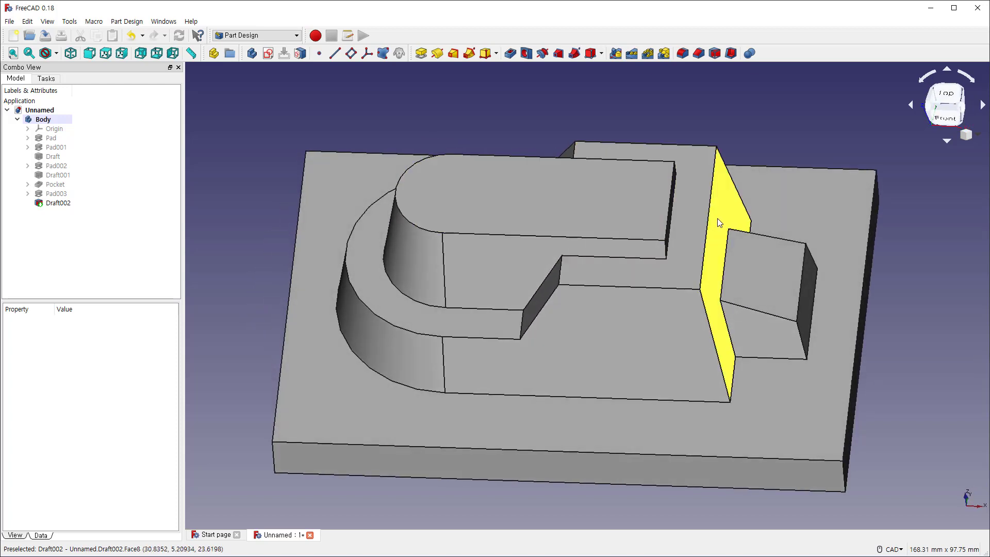
pyautogui.click(693, 206)
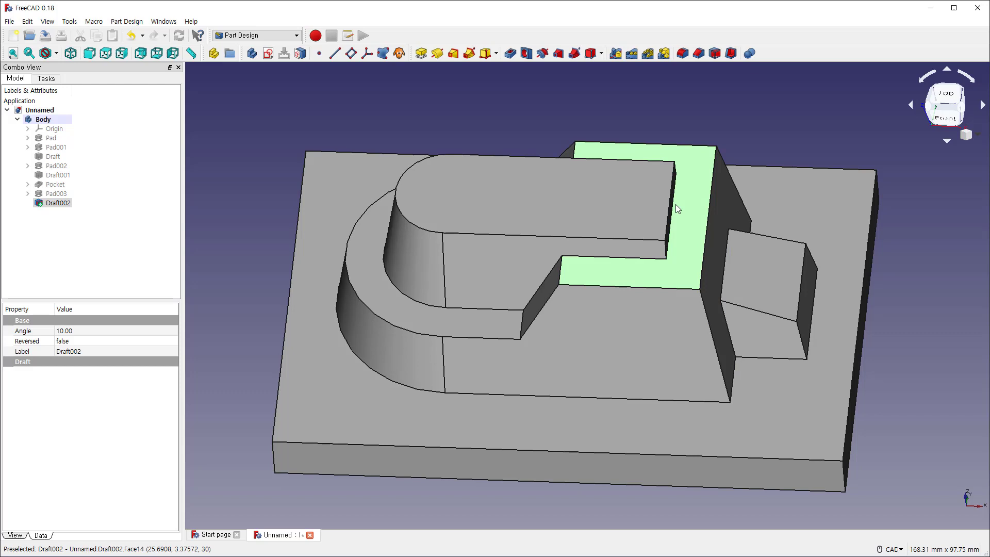
pyautogui.click(268, 53)
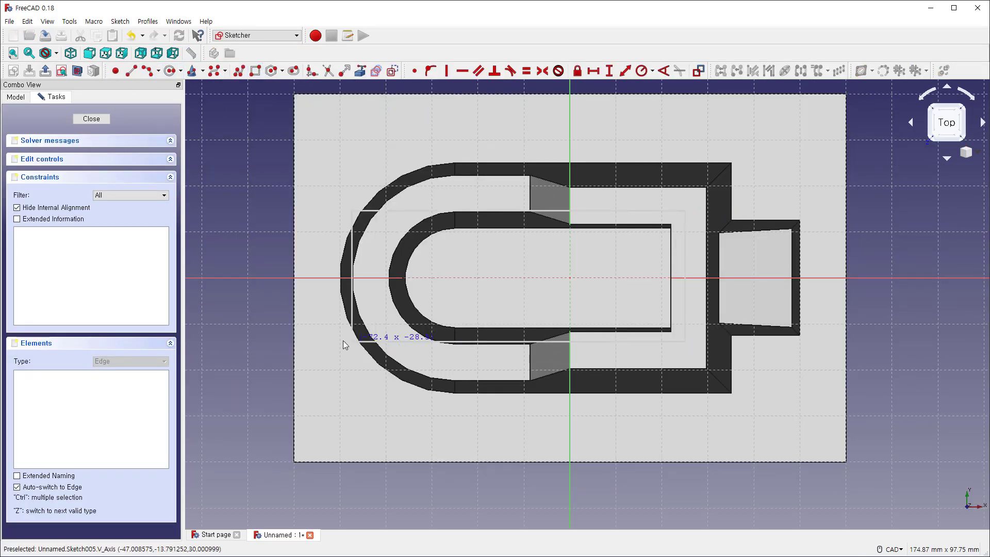
pyautogui.click(316, 356)
pyautogui.click(93, 119)
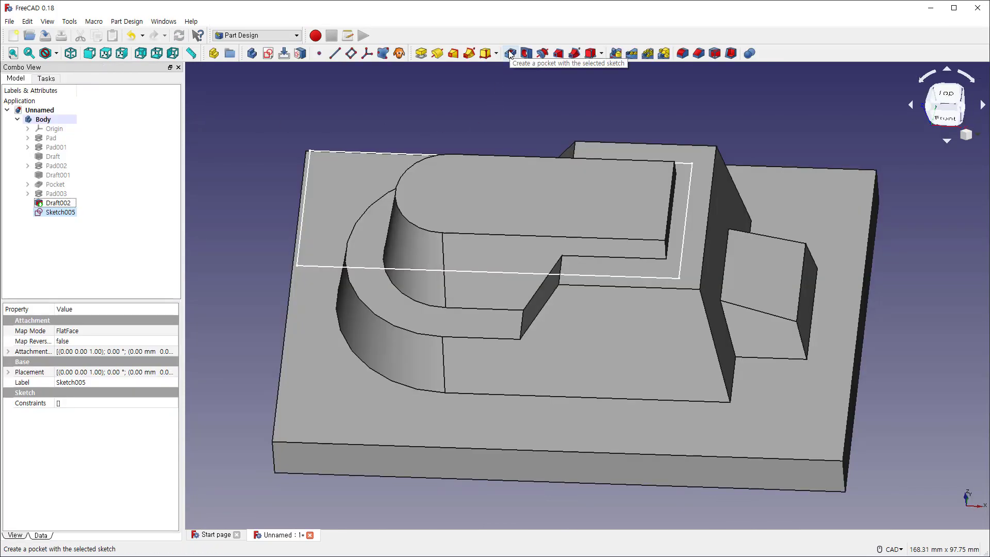
# - Pocket the rectangle 5 mm in the reversed direction to trim the pad level with the block's top face
pyautogui.click(509, 53)
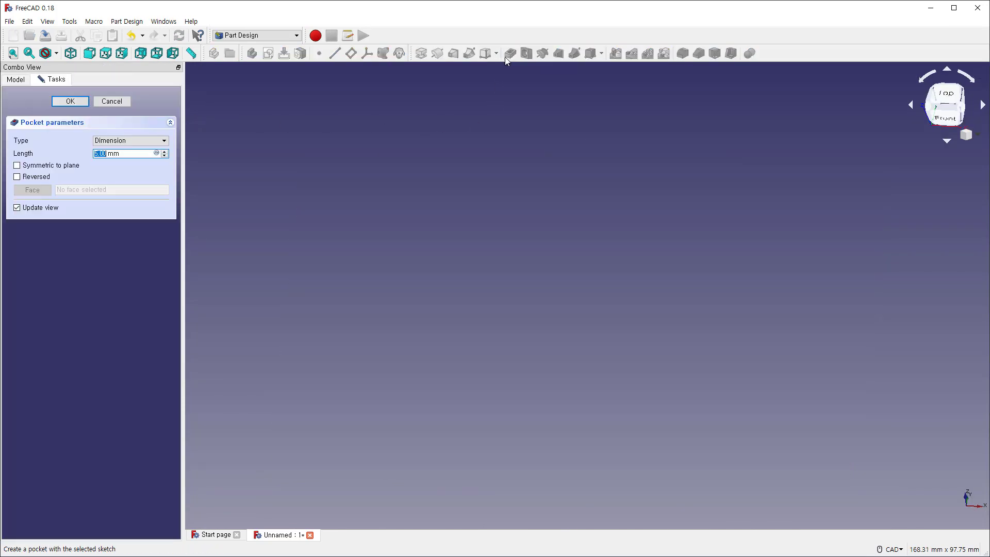
pyautogui.click(23, 178)
pyautogui.moveTo(647, 263); pyautogui.dragTo(647, 298, button='middle')
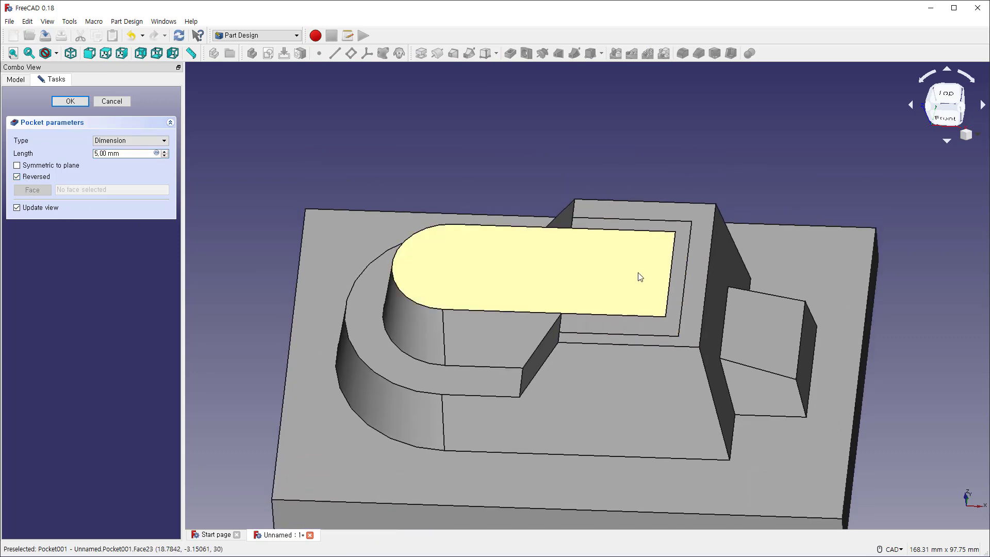
pyautogui.click(70, 101)
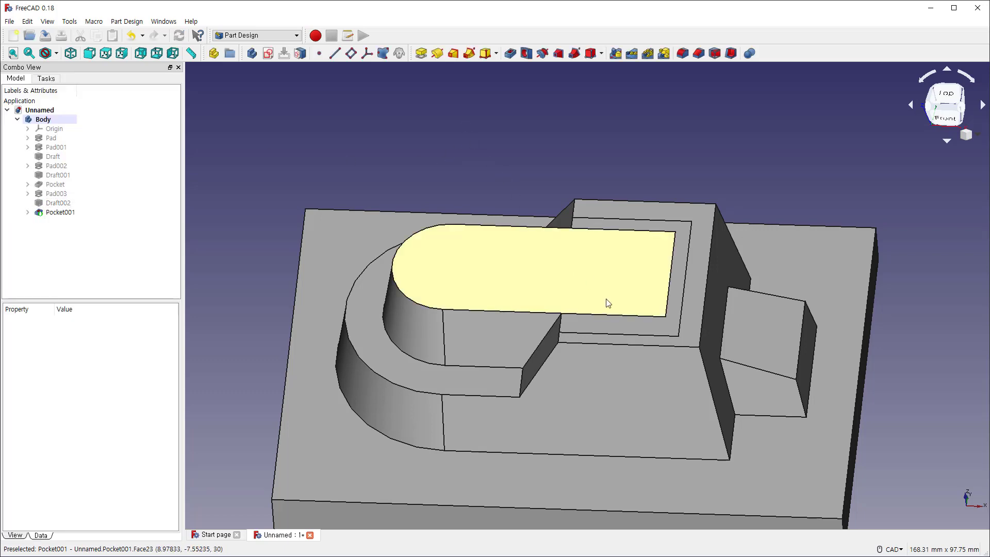
# - Start a sketch on the plate's top face and reference the block's two base edges meeting at its front right corner as external geometry
pyautogui.moveTo(603, 305); pyautogui.dragTo(531, 222, button='middle')
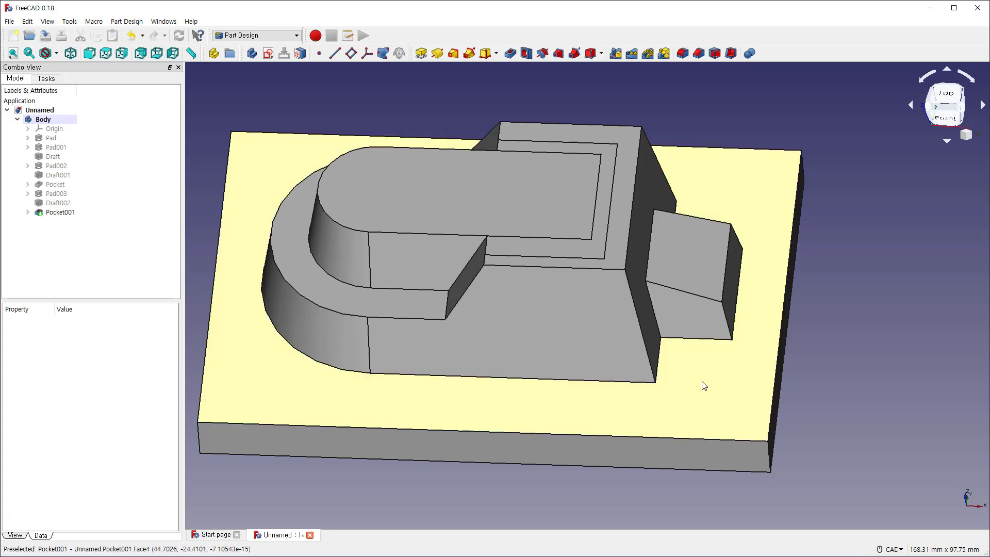
pyautogui.click(682, 368)
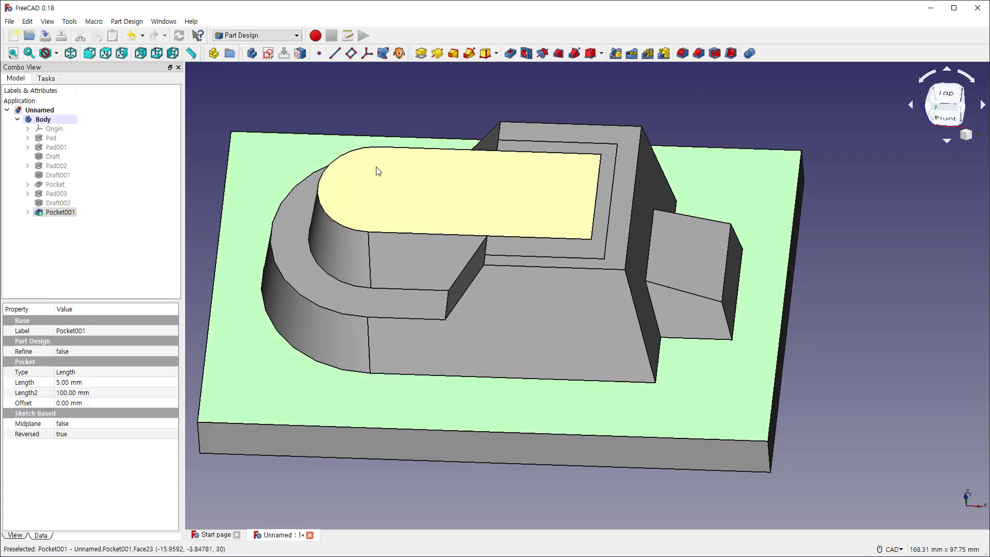
pyautogui.click(269, 53)
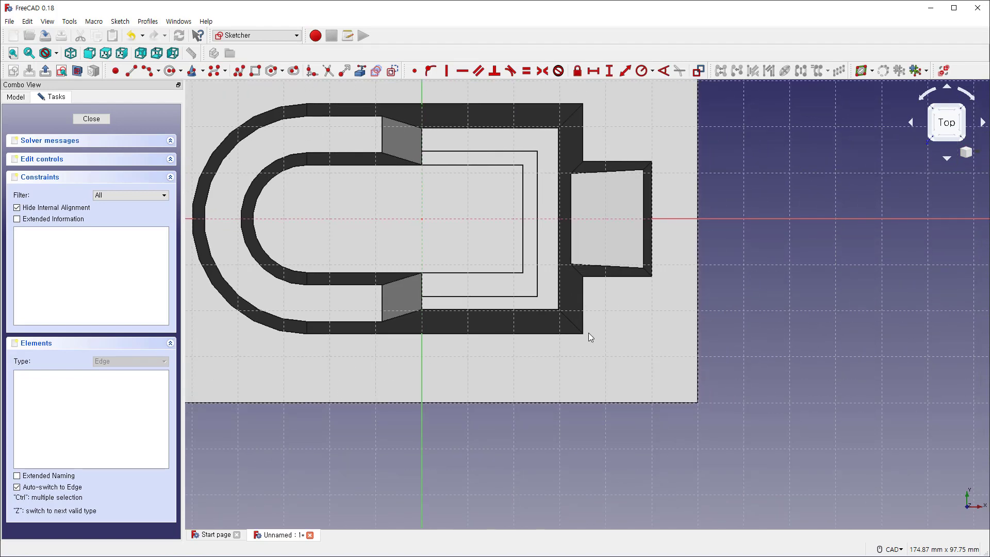
pyautogui.scroll(-4, 587, 332)
pyautogui.scroll(10, 587, 332)
pyautogui.moveTo(587, 326); pyautogui.dragTo(595, 354, button='middle')
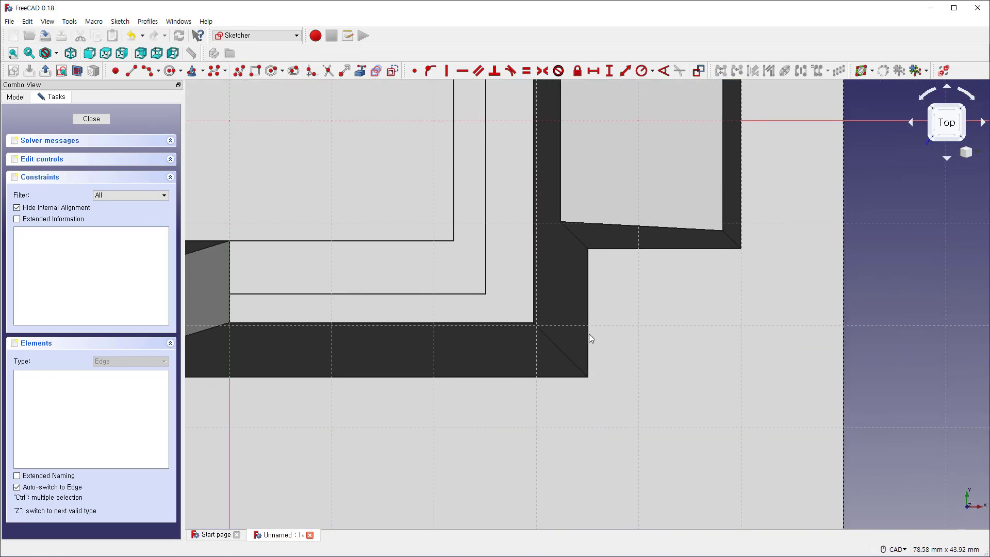
pyautogui.click(360, 71)
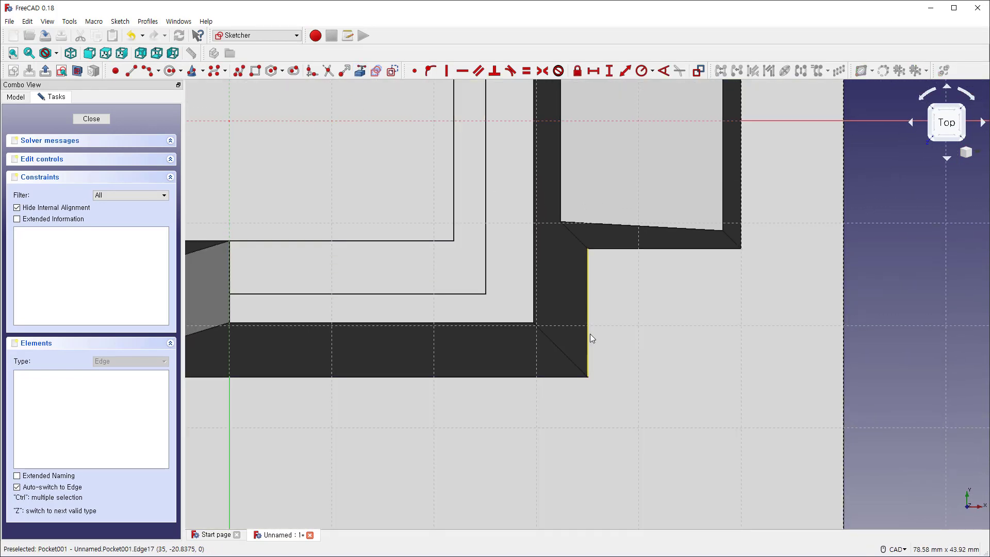
pyautogui.click(590, 334)
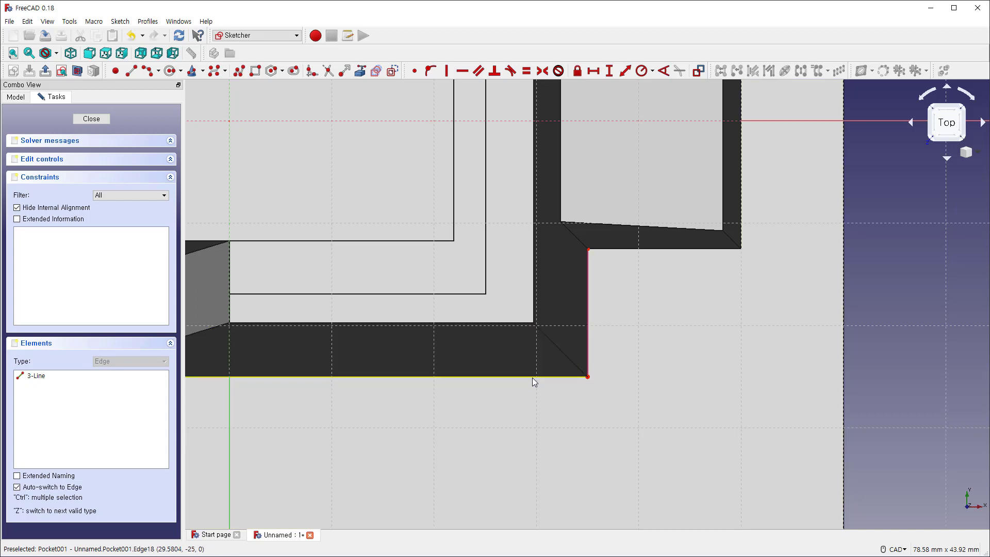
pyautogui.click(533, 377)
# - Switch to the Wireframe display style and sketch an arc across the referenced corner, with an end point near each edge
pyautogui.click(54, 54)
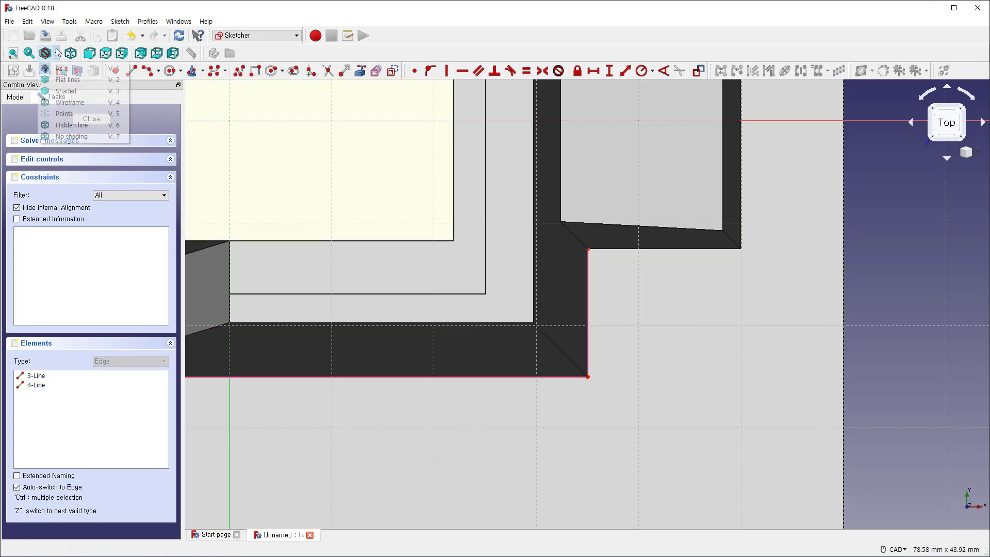
pyautogui.click(67, 101)
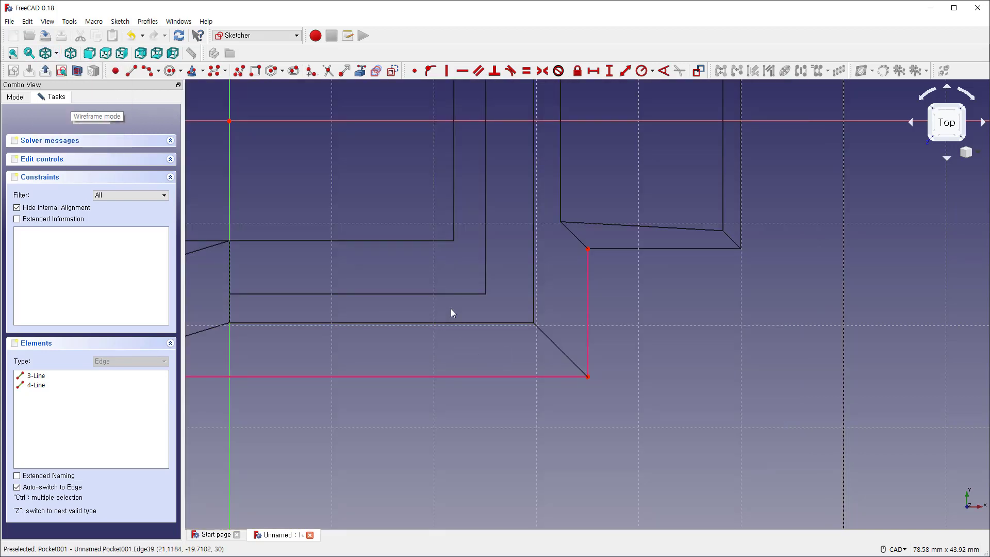
pyautogui.click(148, 71)
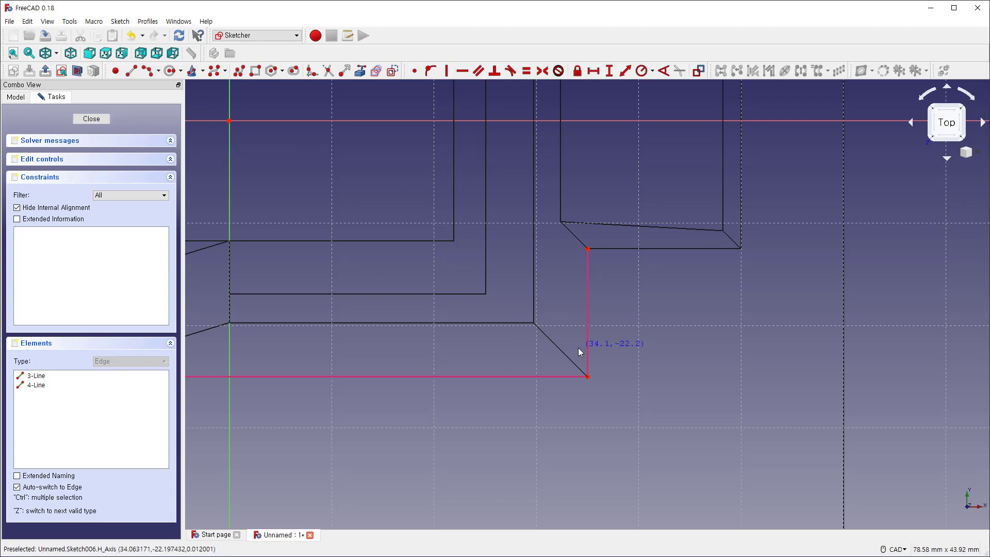
pyautogui.click(589, 317)
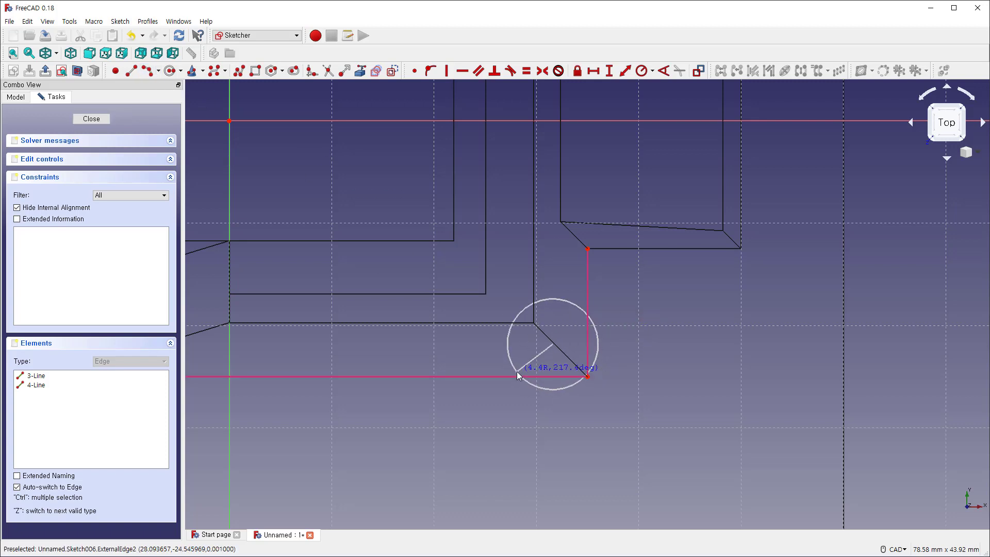
pyautogui.click(515, 375)
pyautogui.click(568, 352)
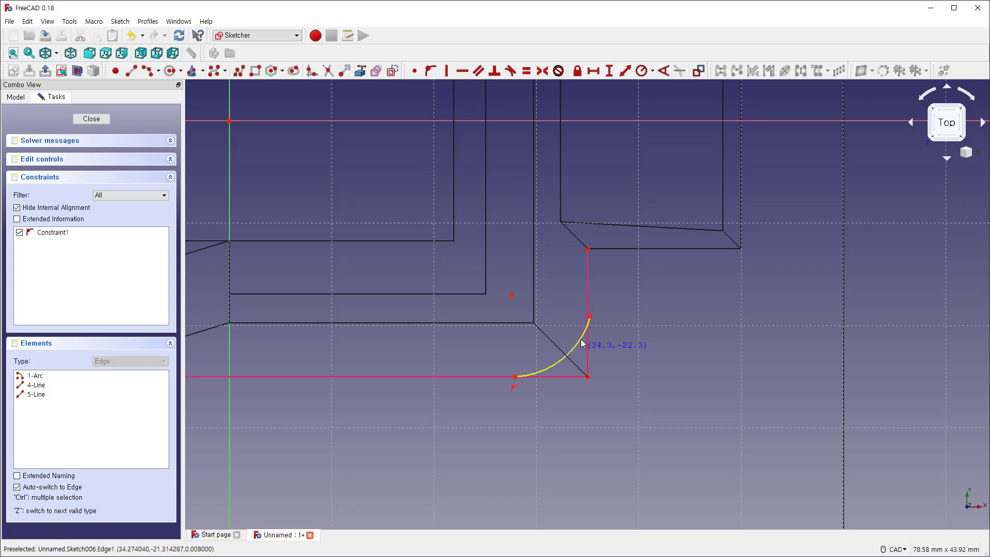
# - Make the corner arc tangent to both referenced base edges
pyautogui.click(581, 354)
pyautogui.click(555, 373)
pyautogui.click(542, 378)
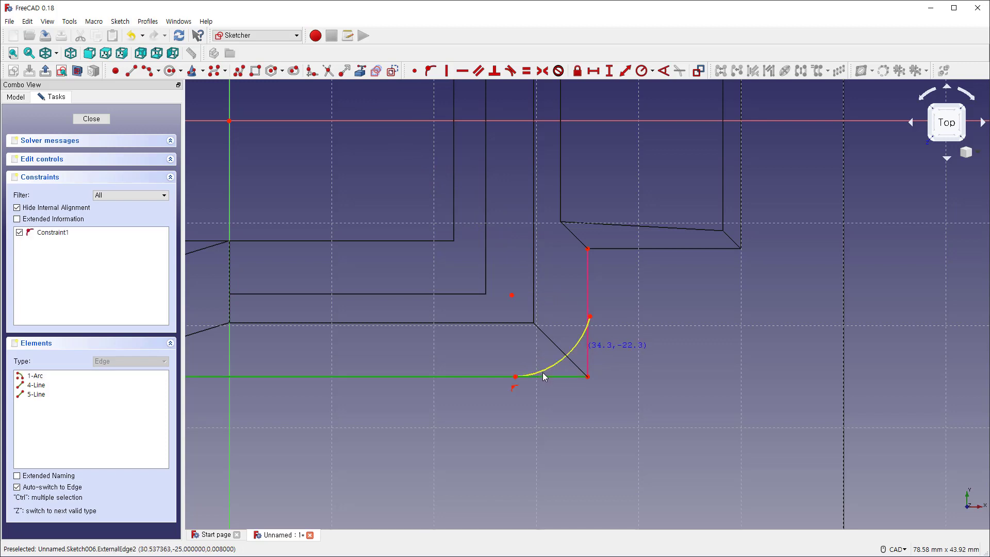
pyautogui.click(543, 372)
pyautogui.press('t')
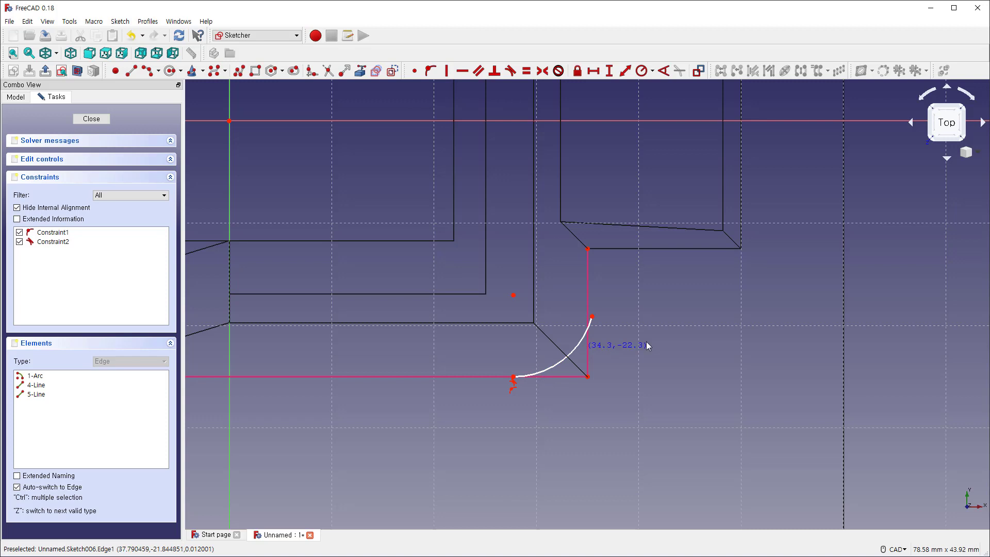
pyautogui.click(587, 330)
pyautogui.click(588, 290)
pyautogui.press('t')
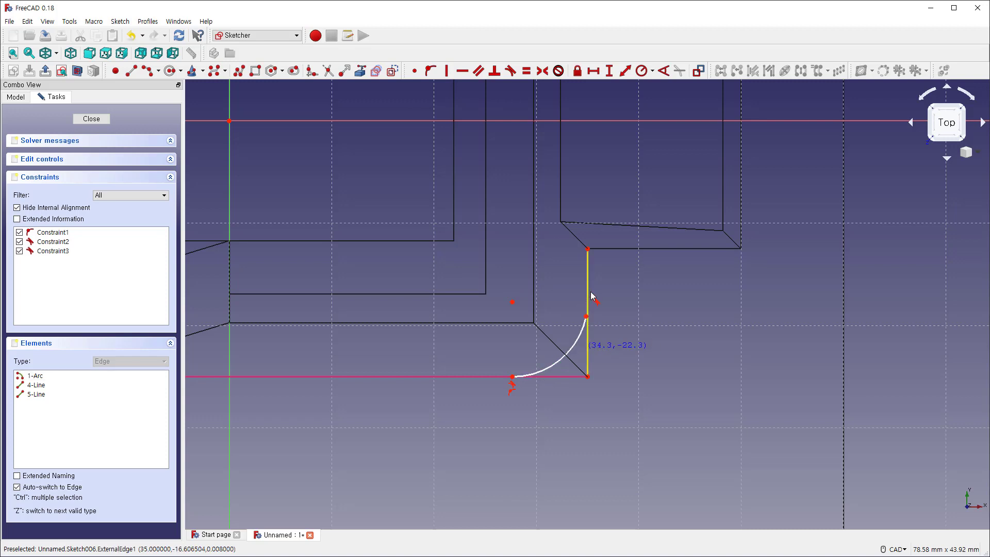
# - Constrain the arc's upper end point onto the vertical reference edge
pyautogui.scroll(-2, 603, 320)
pyautogui.scroll(5, 598, 324)
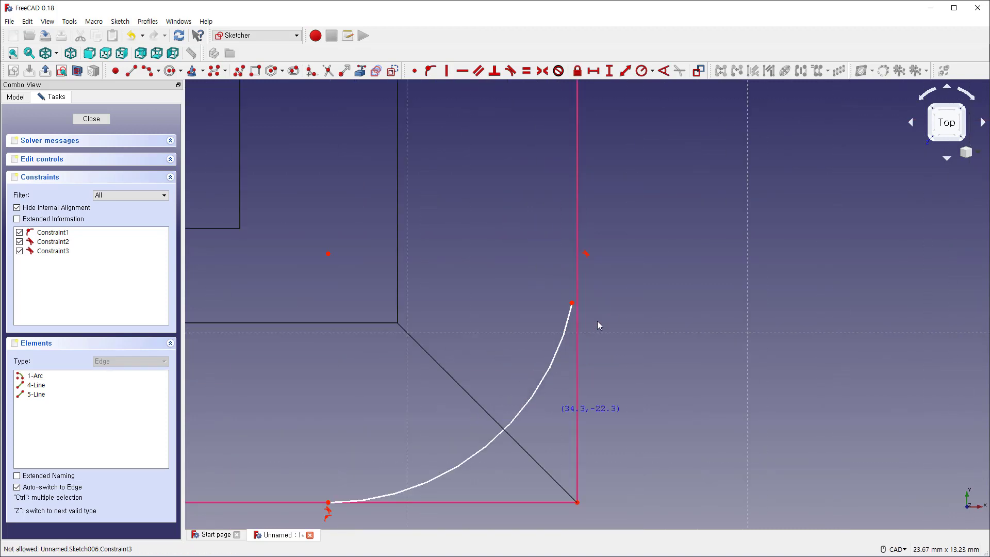
pyautogui.click(573, 303)
pyautogui.click(578, 299)
pyautogui.press('t')
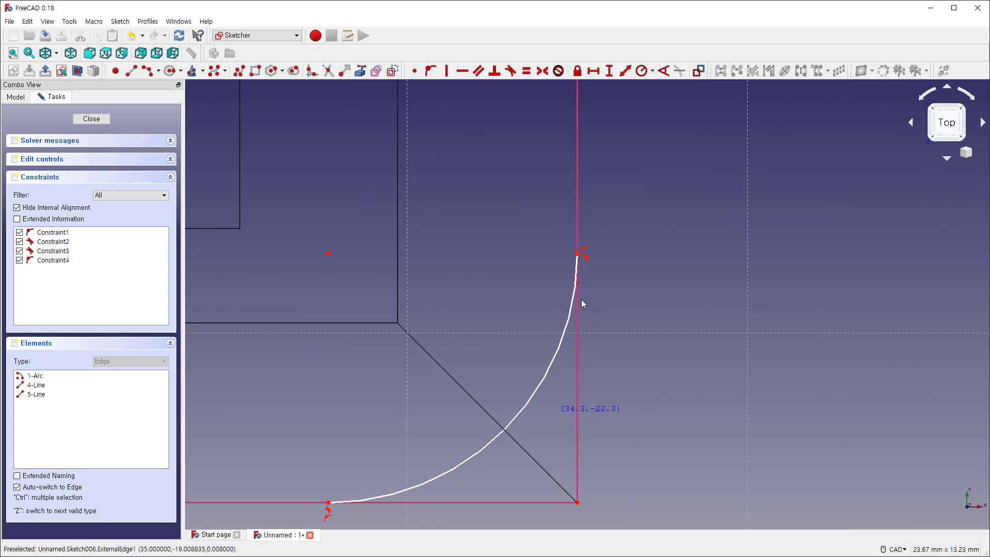
# - Constrain the corner arc's radius to 5 mm
pyautogui.click(641, 70)
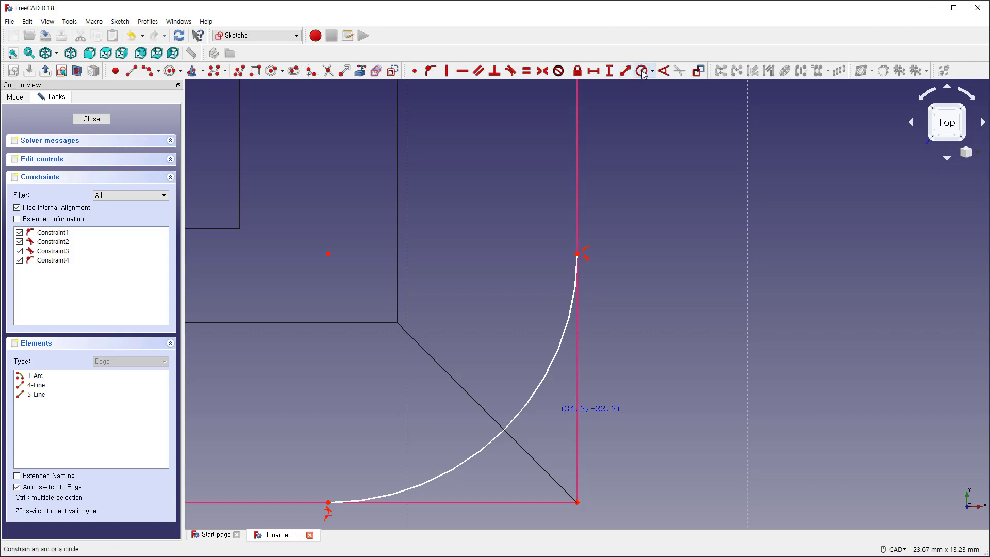
pyautogui.click(531, 403)
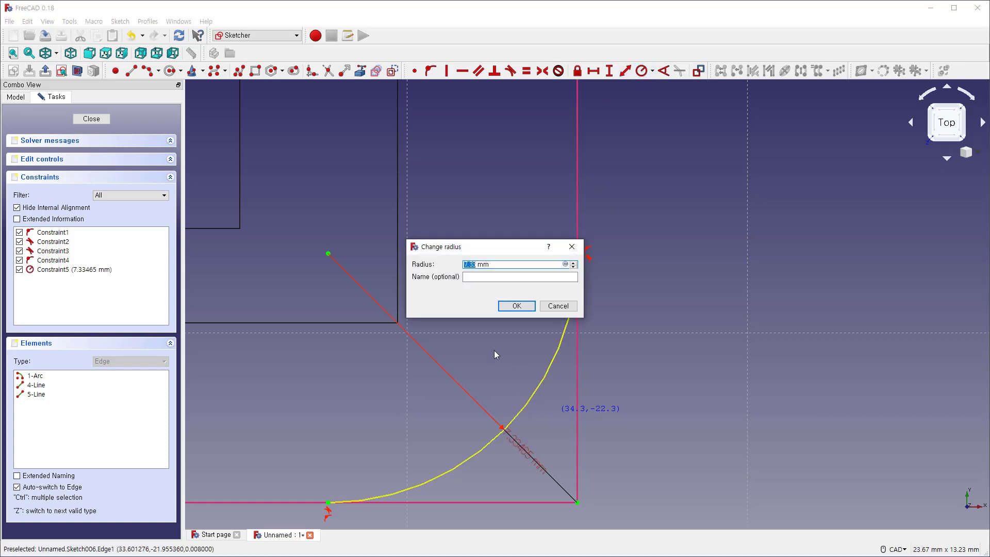
pyautogui.write('5')
pyautogui.press('Return')
# - Close the 5 mm arc's profile with four connected lines running around the outside of the corner, from its lower end to its upper end
pyautogui.moveTo(538, 377); pyautogui.dragTo(506, 283, button='middle')
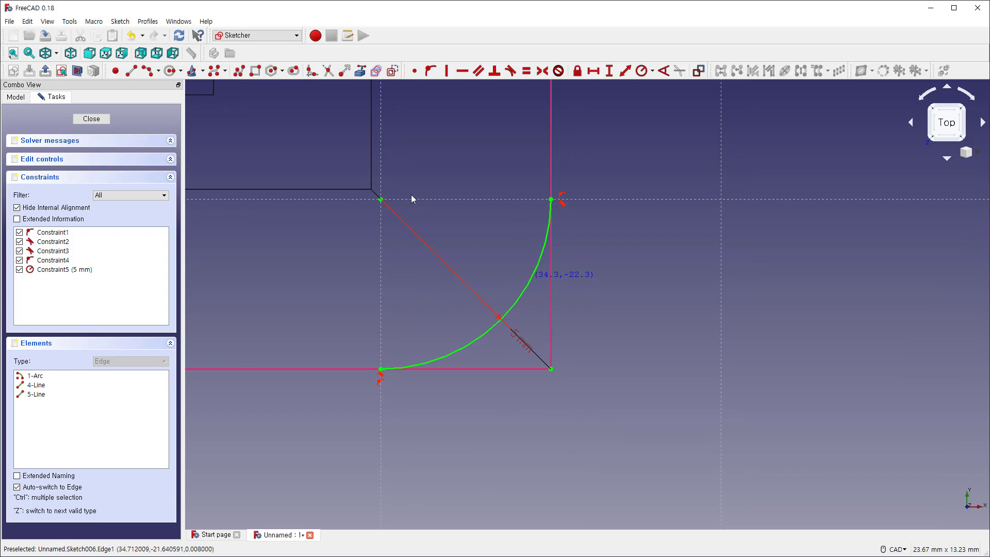
pyautogui.moveTo(381, 369); pyautogui.dragTo(268, 70)
pyautogui.click(382, 369)
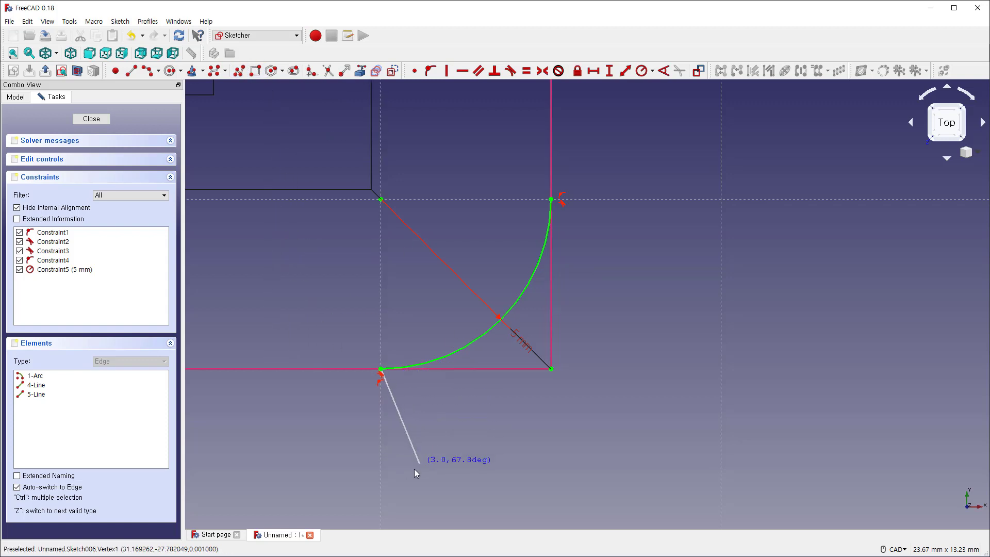
pyautogui.click(382, 472)
pyautogui.click(644, 472)
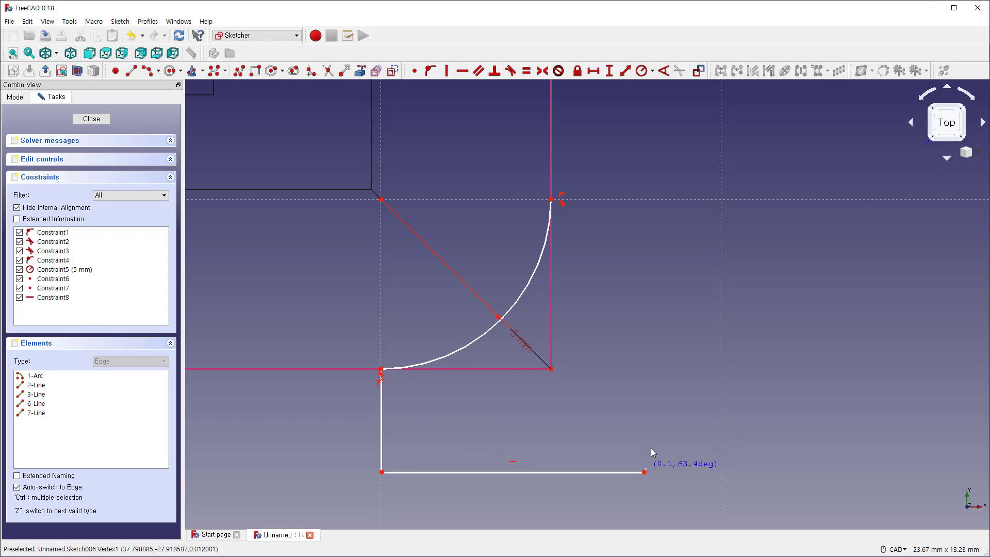
pyautogui.click(645, 200)
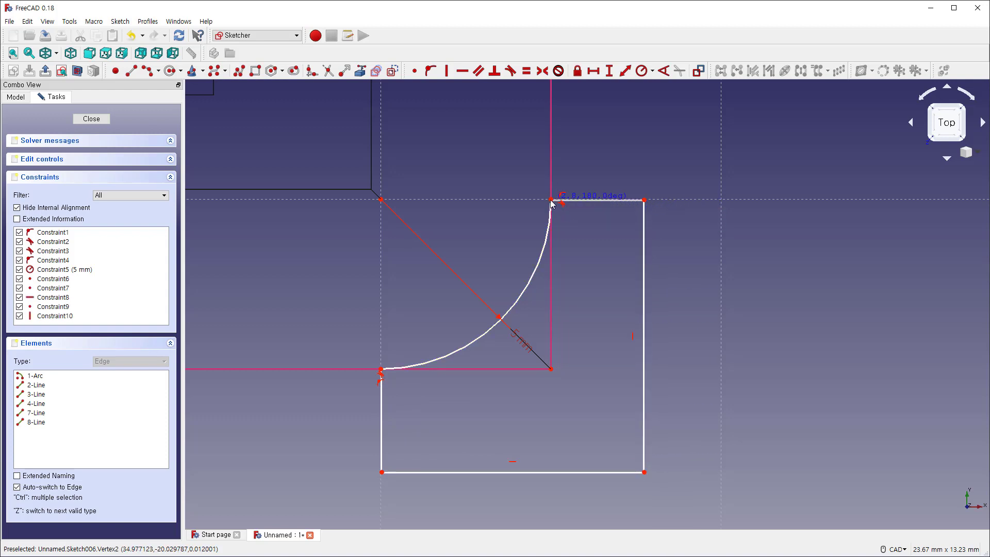
pyautogui.click(551, 200)
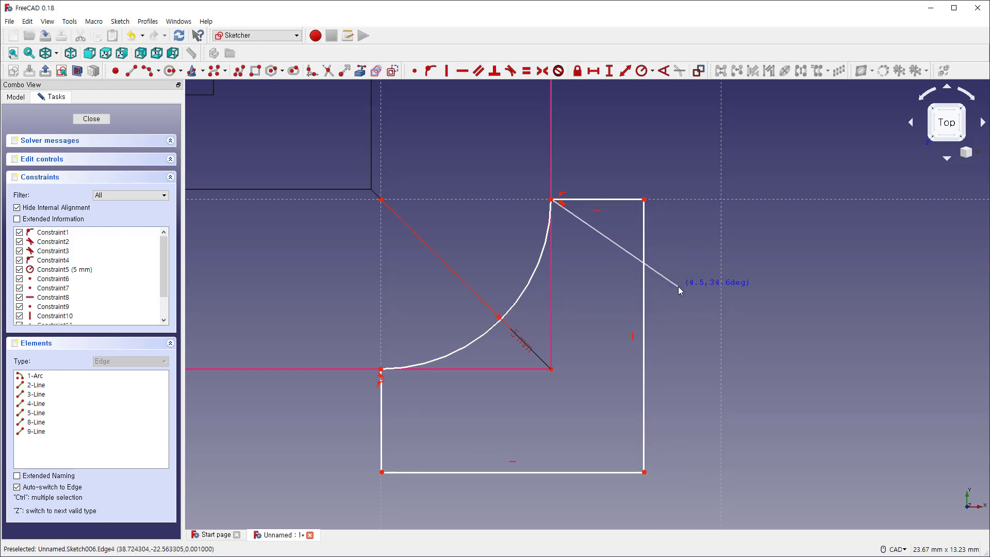
# - Make the profile's short upper line and its line below the arc's lower end equal in length
pyautogui.click(618, 199)
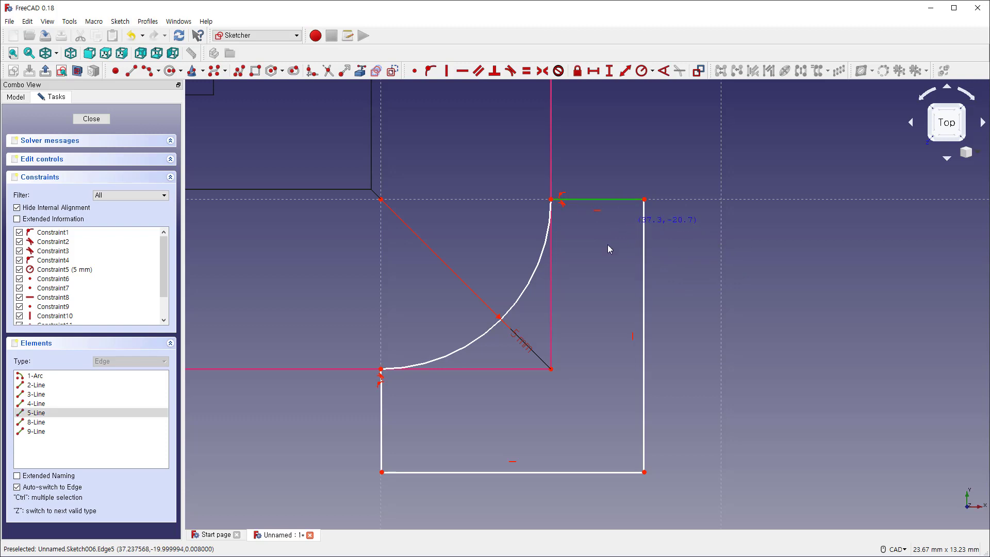
pyautogui.keyDown('ctrl'); pyautogui.click(381, 423); pyautogui.keyUp('ctrl')
pyautogui.press('e')
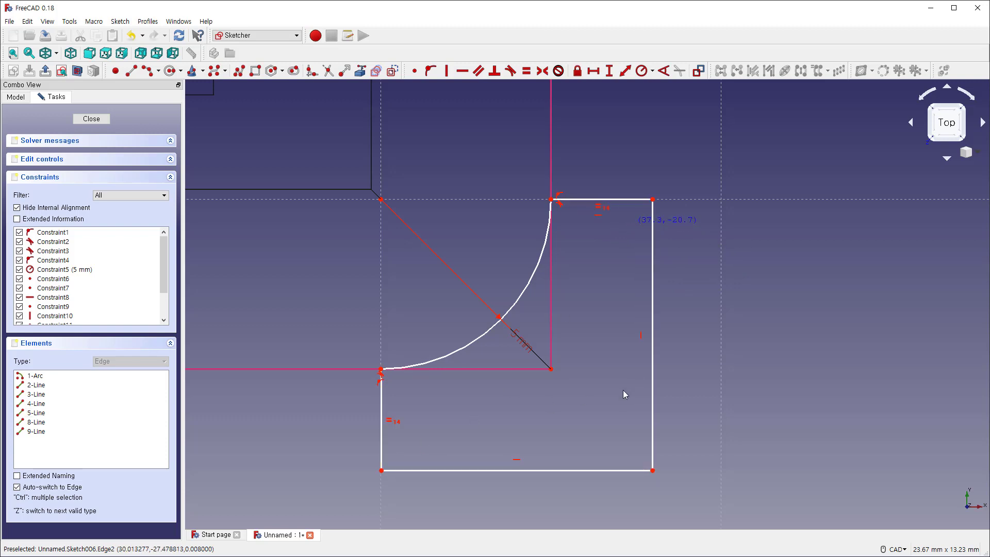
# - Stretch the corner profile outward and constrain the line below the arc's lower end to be vertical
pyautogui.scroll(-5, 630, 293)
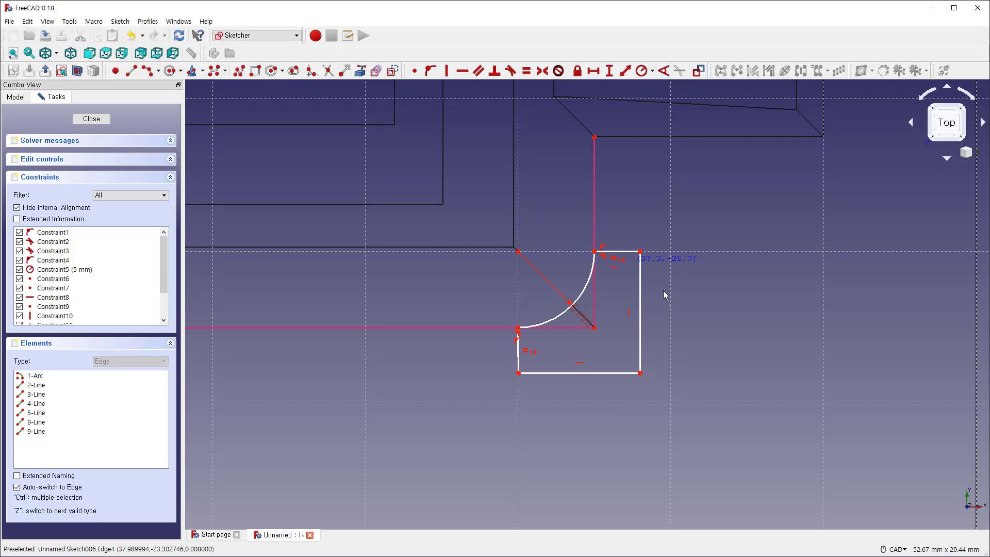
pyautogui.moveTo(641, 254)
pyautogui.mouseDown()
pyautogui.moveTo(552, 221)
pyautogui.moveTo(664, 319)
pyautogui.moveTo(640, 316)
pyautogui.moveTo(673, 322)
pyautogui.moveTo(679, 308)
pyautogui.mouseUp()
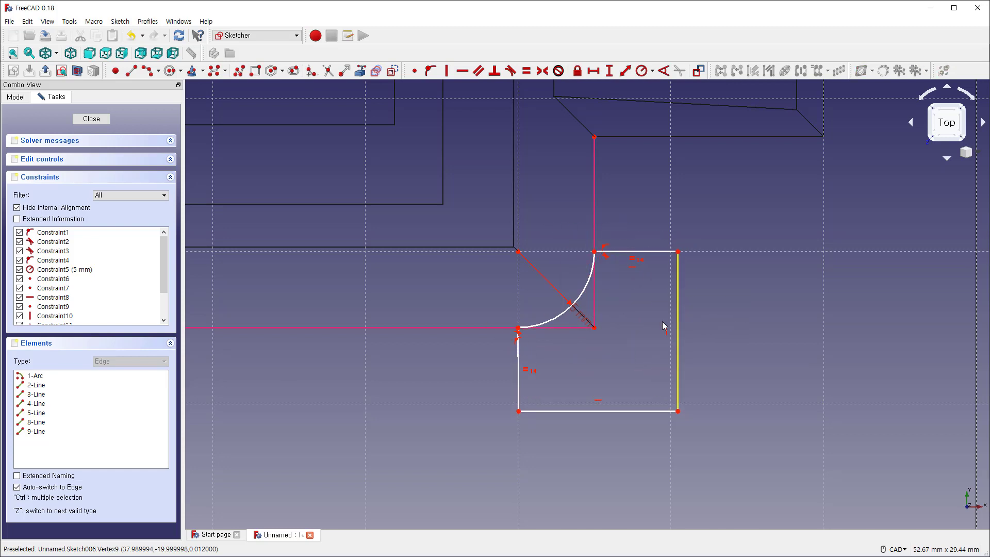
pyautogui.click(518, 358)
pyautogui.press('v')
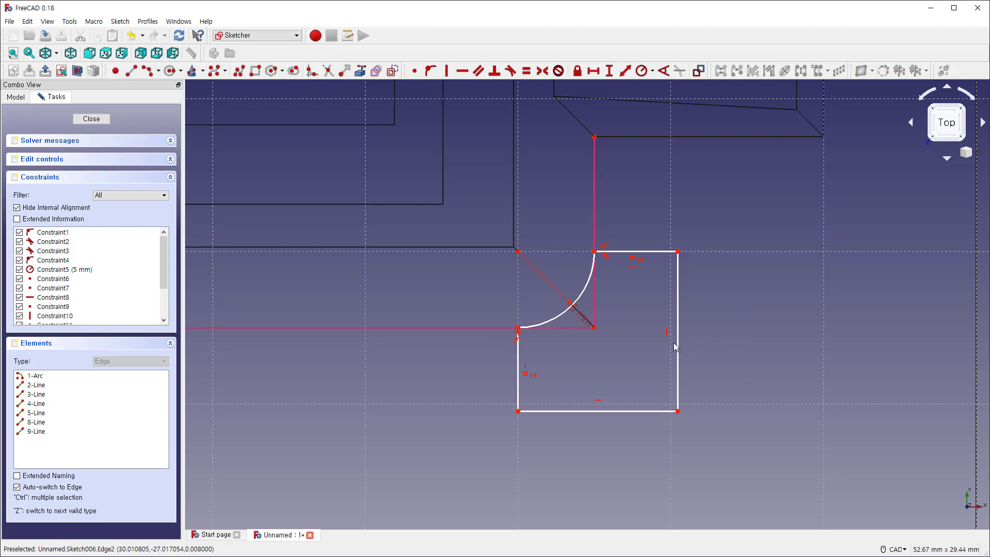
# - Constrain the profile's short upper line to a horizontal length of 5 mm and finish the sketch
pyautogui.click(664, 253)
pyautogui.hotkey('shift', 'd')
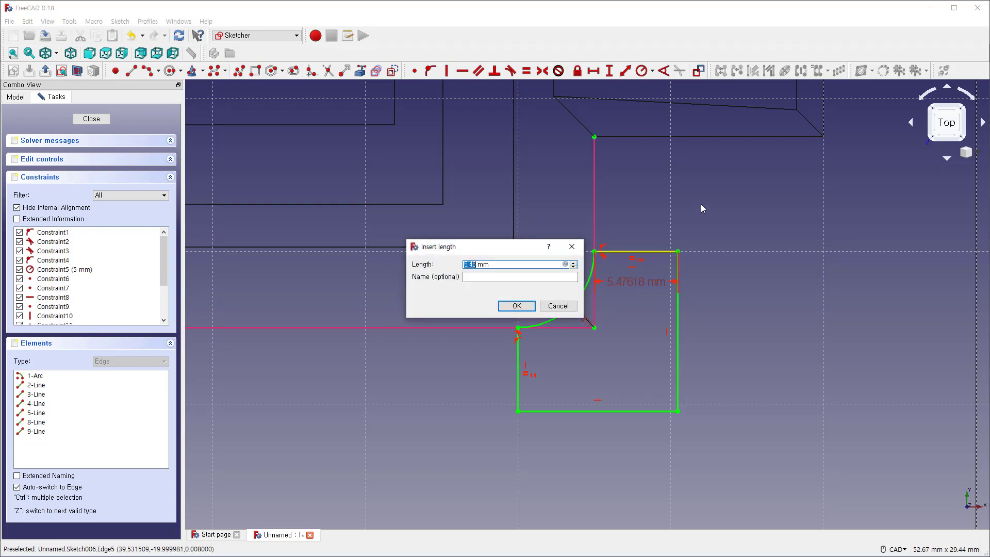
pyautogui.write('5')
pyautogui.press('Return')
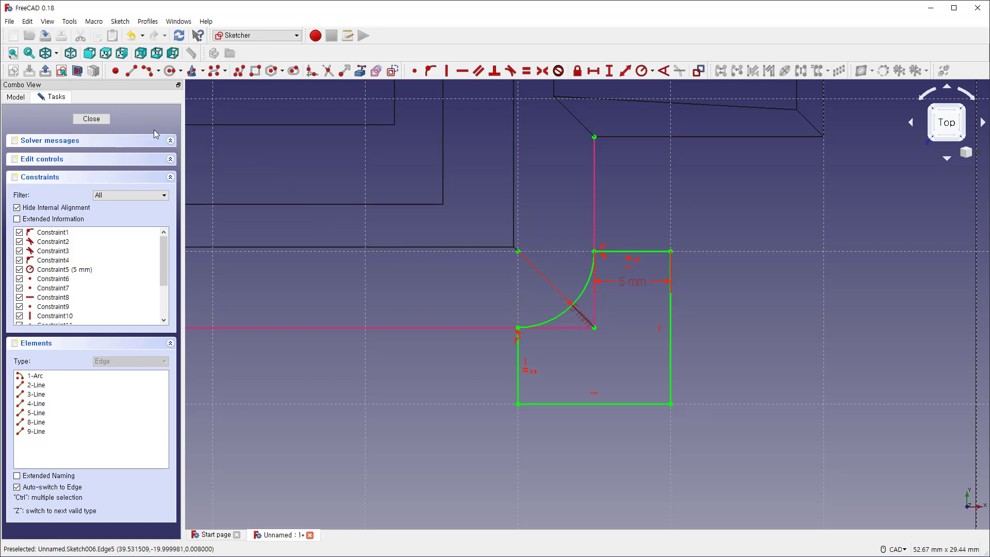
pyautogui.click(91, 119)
# - Return the display style to As is and start a new sketch on the taller block's top face
pyautogui.scroll(2, 599, 278)
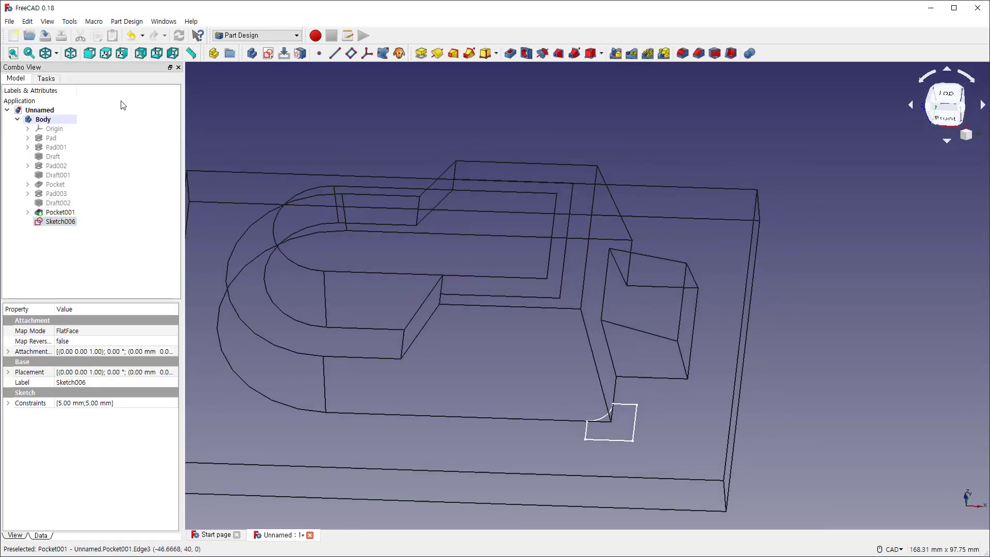
pyautogui.click(56, 53)
pyautogui.click(59, 69)
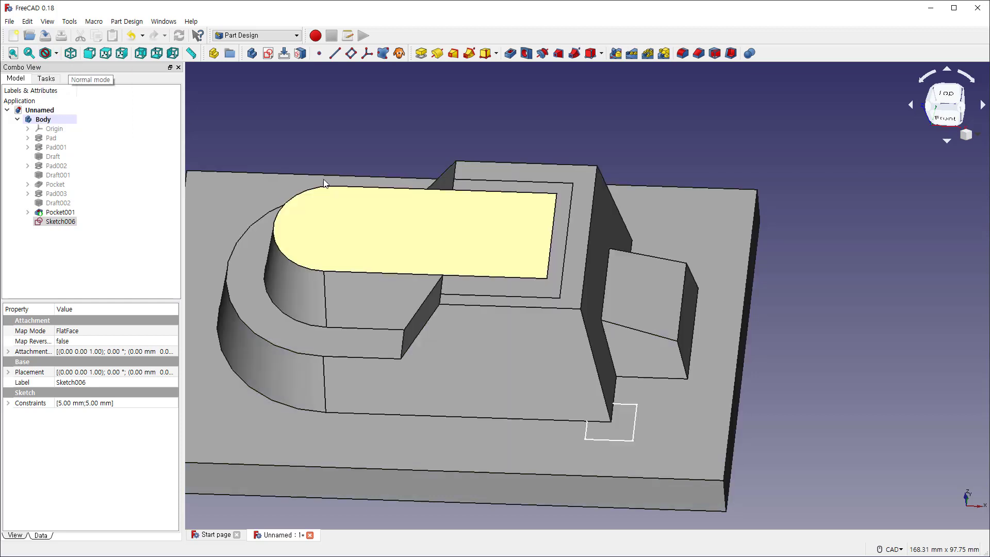
pyautogui.click(580, 283)
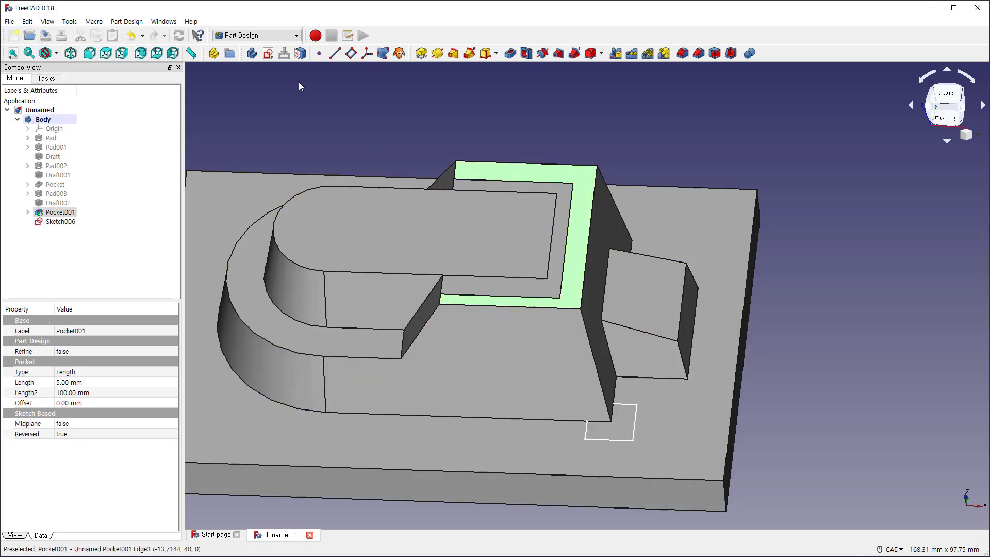
pyautogui.click(268, 53)
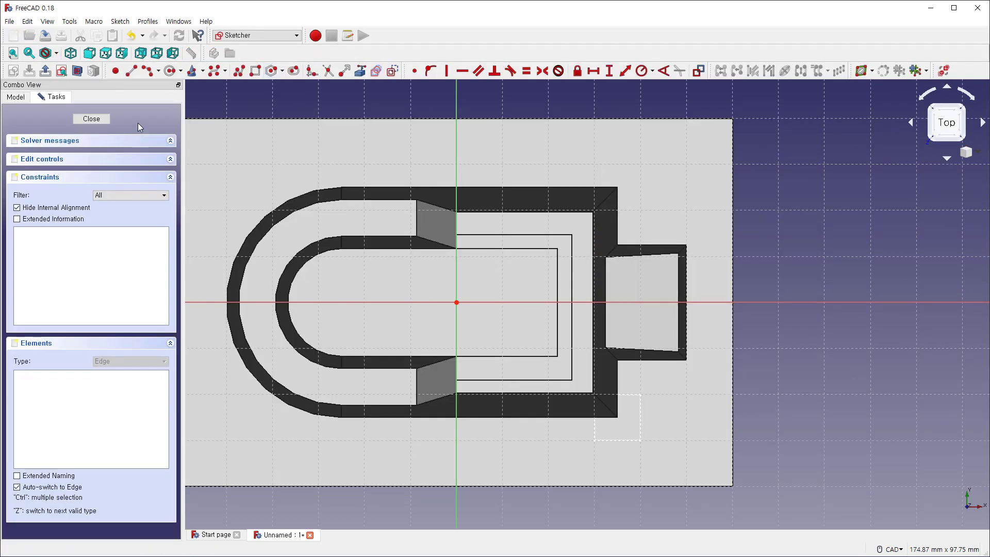
# - Switch to the Wireframe display style and reference the two top-face edges meeting above the rounded base corner as external geometry
pyautogui.click(56, 53)
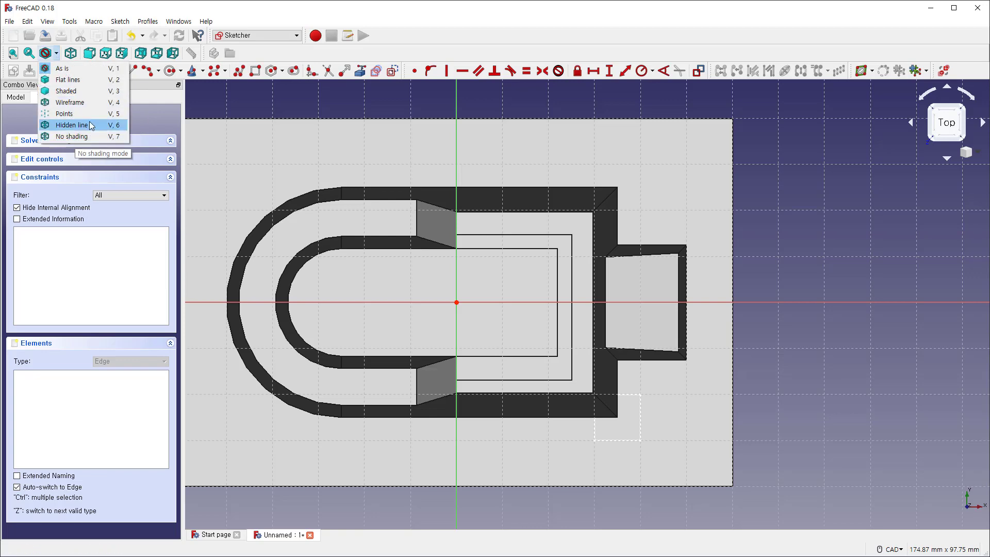
pyautogui.click(70, 102)
pyautogui.scroll(-2, 586, 327)
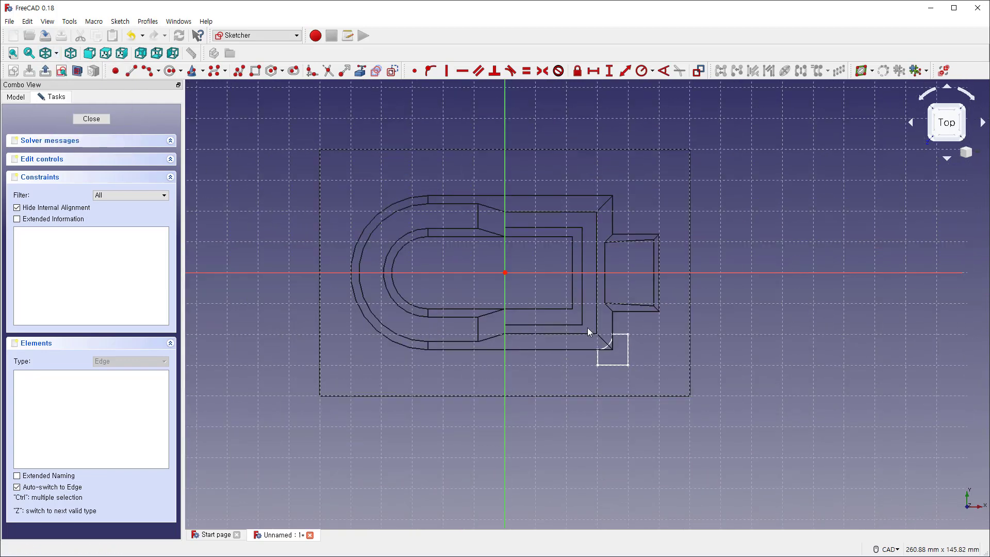
pyautogui.scroll(8, 587, 323)
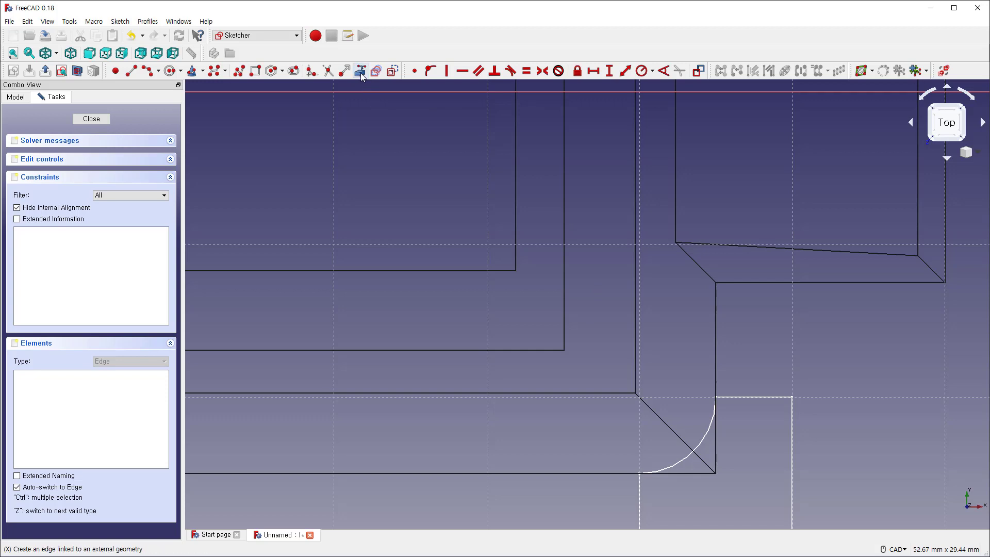
pyautogui.click(638, 348)
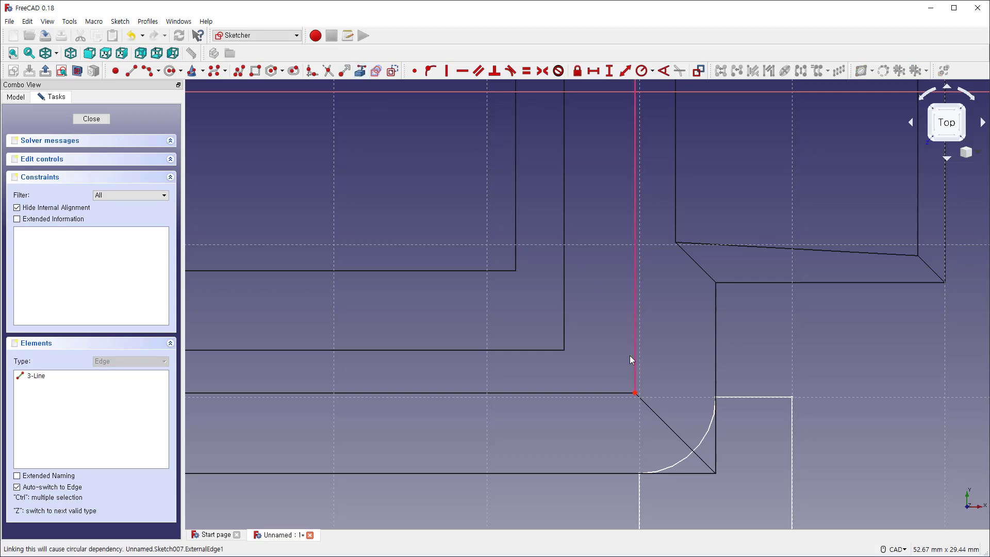
pyautogui.click(568, 393)
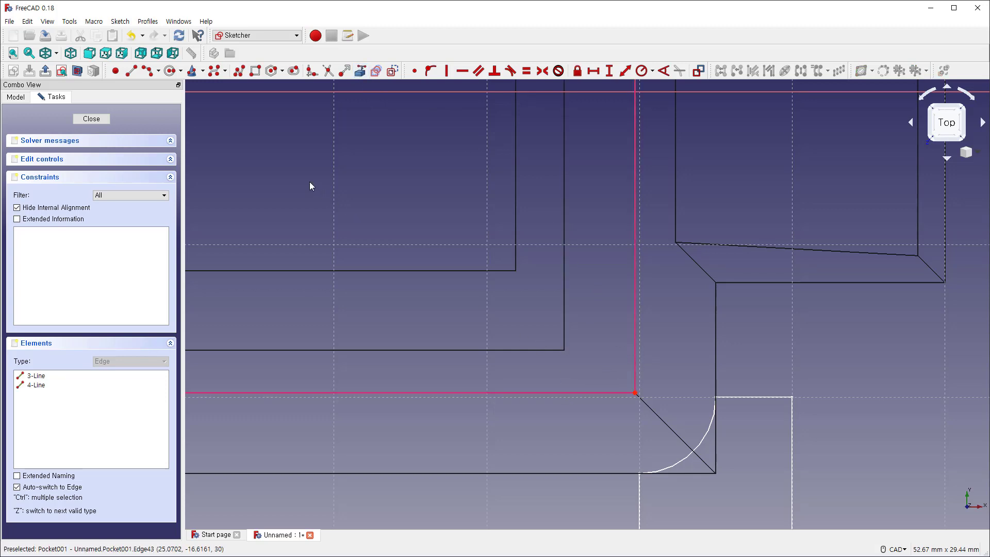
# - Sketch an arc of about 5 mm radius across the top-face corner, with an end point on each referenced edge
pyautogui.click(636, 324)
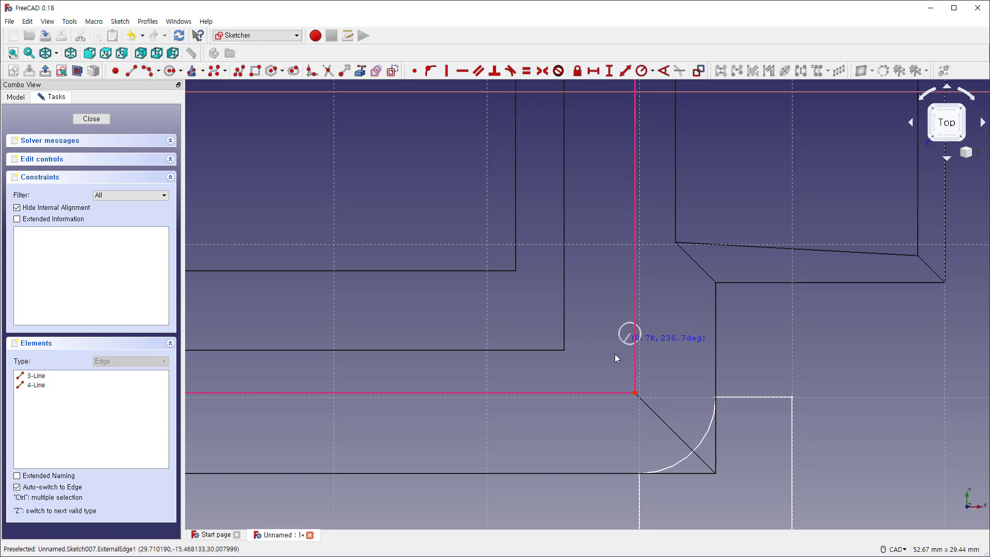
pyautogui.click(550, 394)
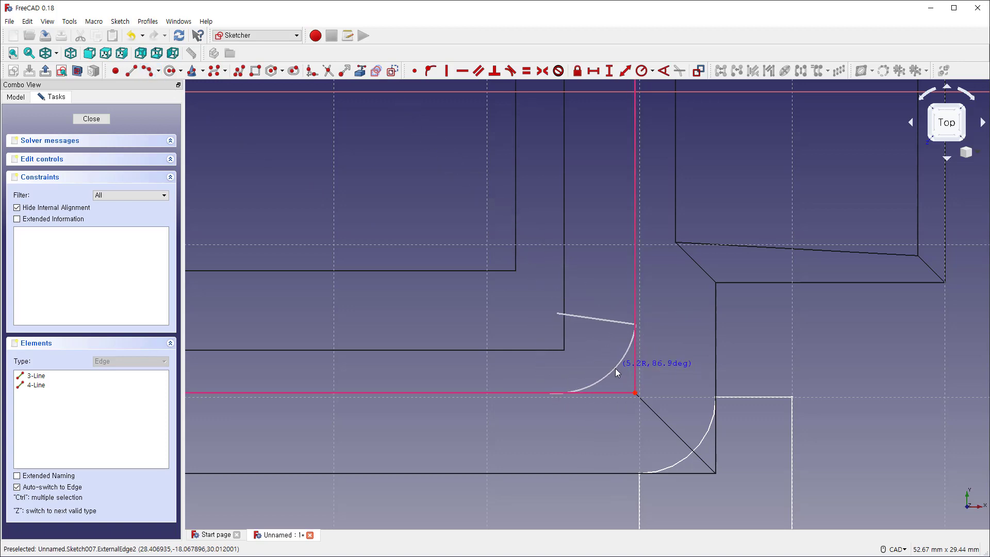
pyautogui.click(614, 369)
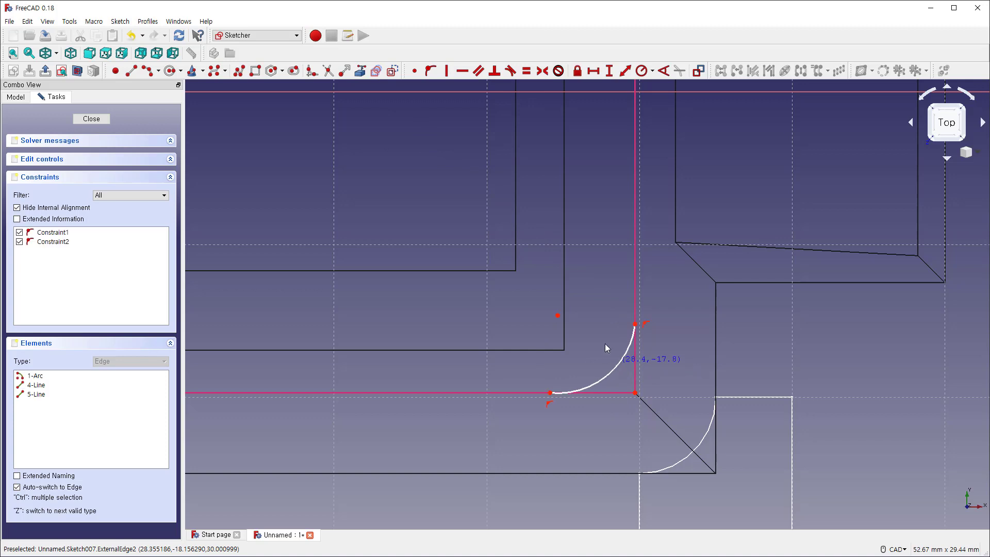
# - Make the top-face corner arc tangent to the horizontal and the vertical referenced edges
pyautogui.click(635, 347)
pyautogui.click(636, 347)
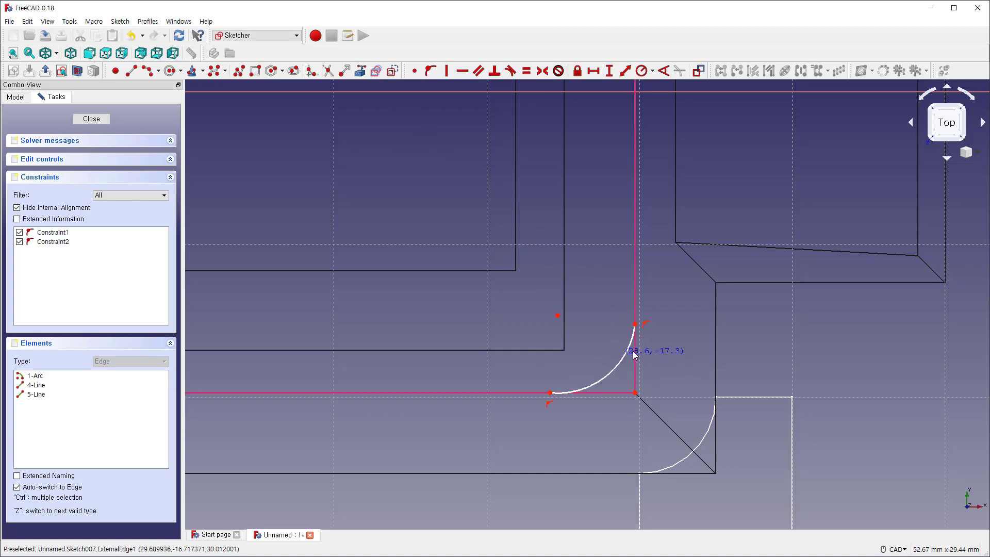
pyautogui.click(590, 393)
pyautogui.keyDown('ctrl'); pyautogui.click(592, 386); pyautogui.keyUp('ctrl')
pyautogui.press('t')
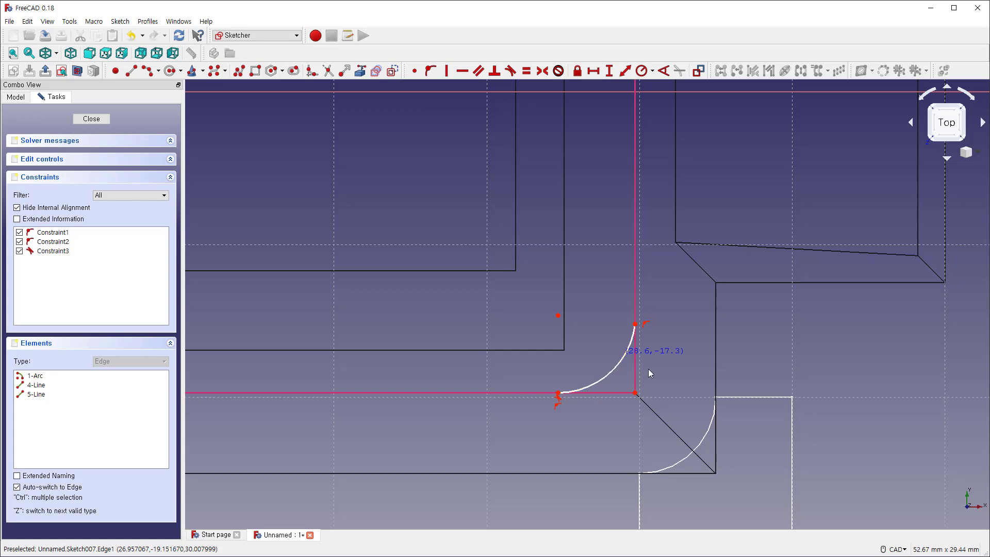
pyautogui.scroll(4, 639, 370)
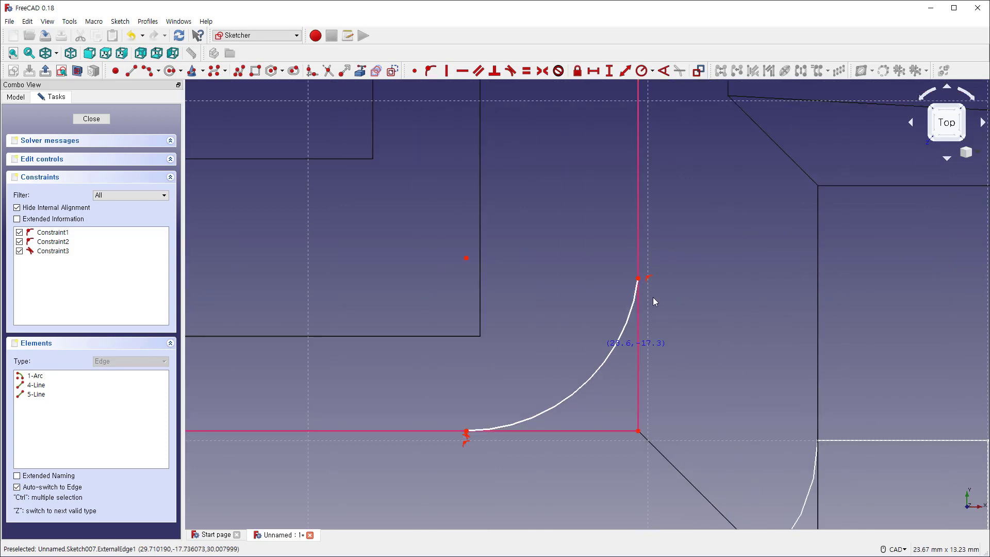
pyautogui.click(635, 315)
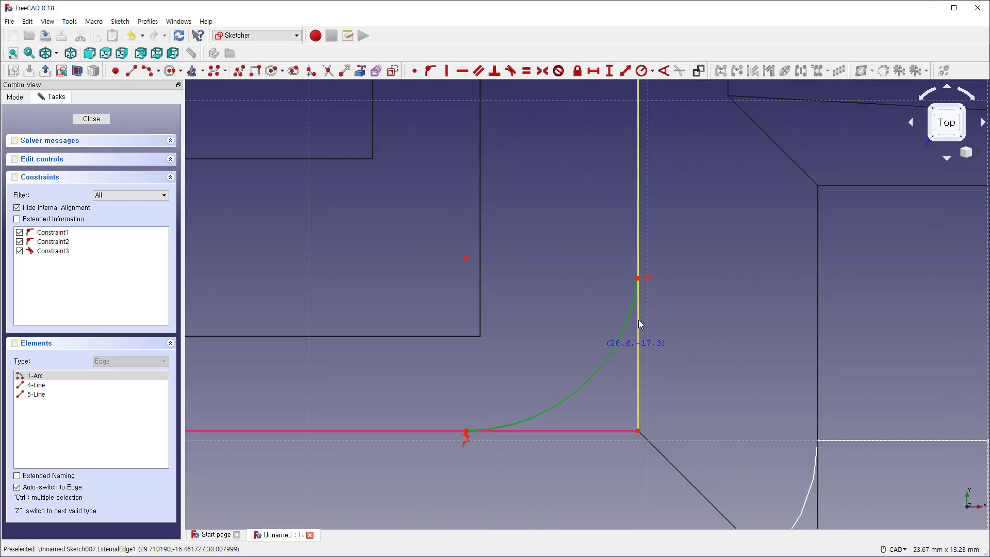
pyautogui.keyDown('ctrl'); pyautogui.click(639, 321); pyautogui.keyUp('ctrl')
pyautogui.press('t')
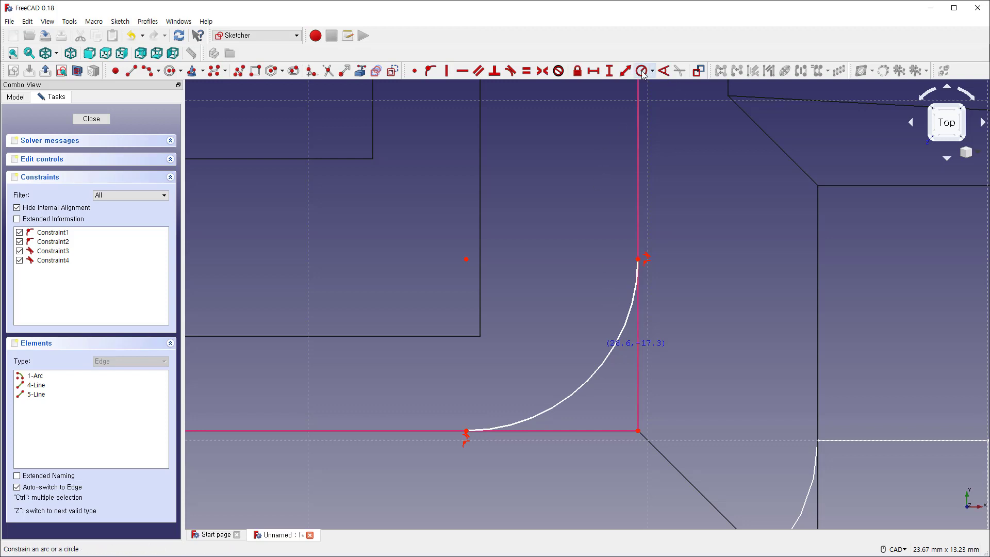
# - Constrain the top-face corner arc's radius to 12 mm
pyautogui.click(590, 380)
pyautogui.hotkey('shift', 'r')
pyautogui.write('12')
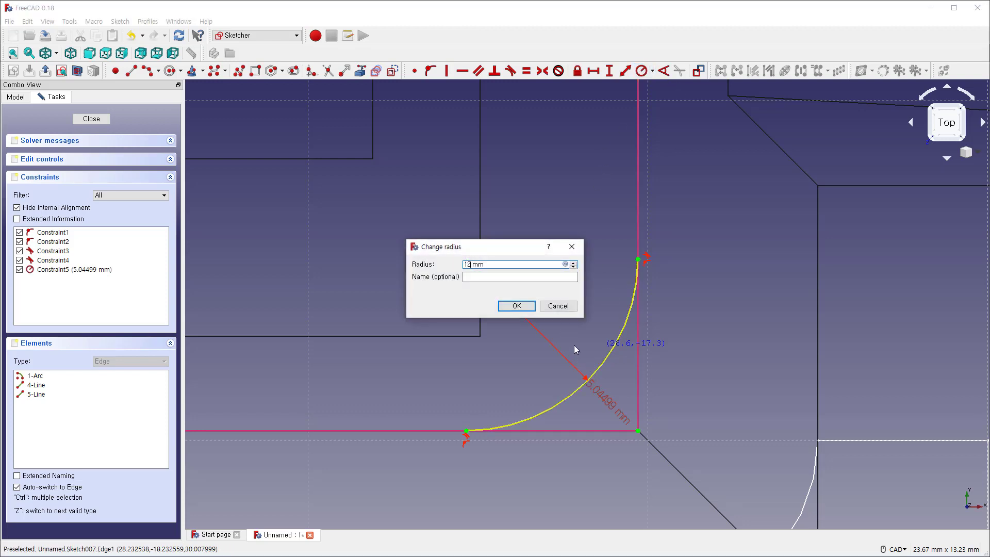
pyautogui.press('Return')
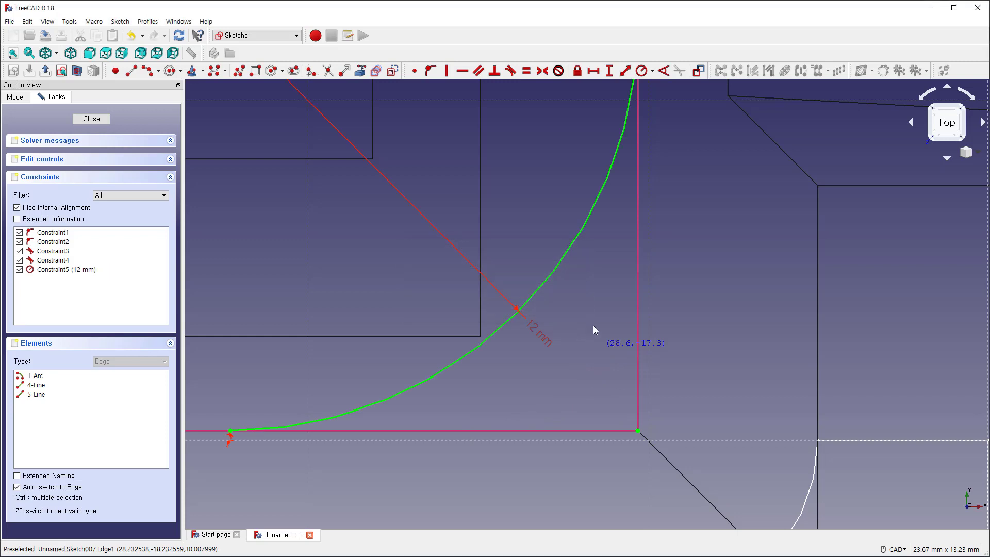
# - Sketch a four-line polyline outside the block corner joining the 12 mm arc's two ends, starting with a line about 10 mm long
pyautogui.scroll(-3, 593, 326)
pyautogui.scroll(-3, 594, 322)
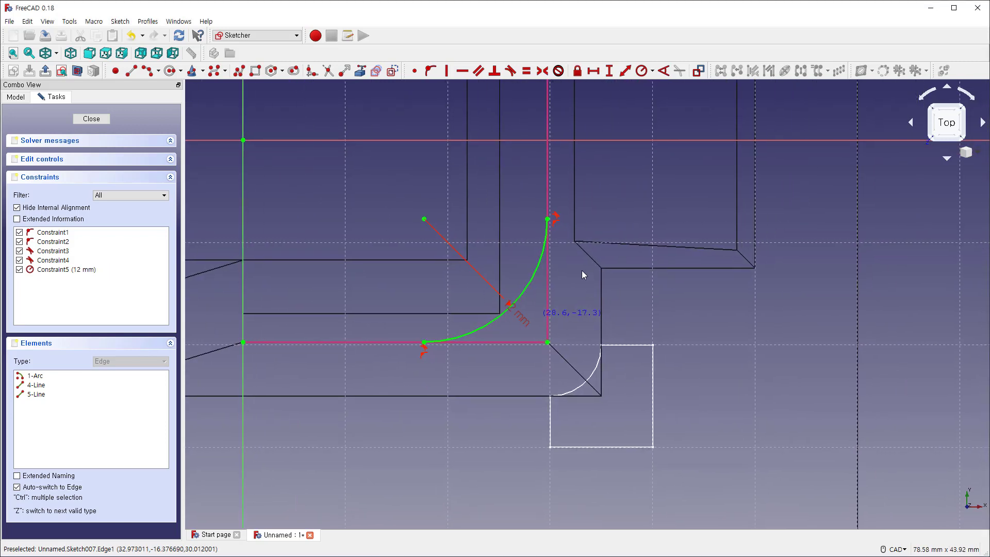
pyautogui.click(548, 219)
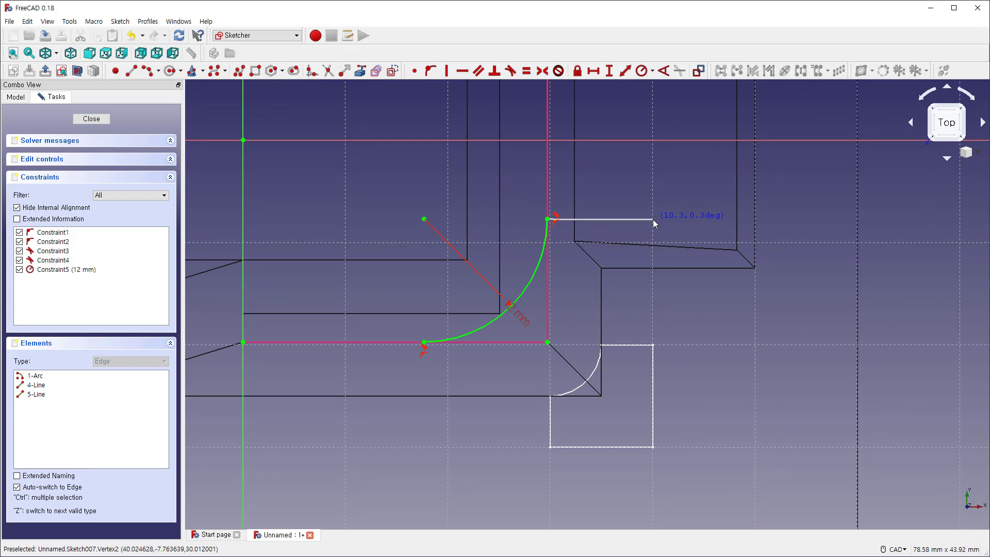
pyautogui.click(653, 219)
pyautogui.click(653, 457)
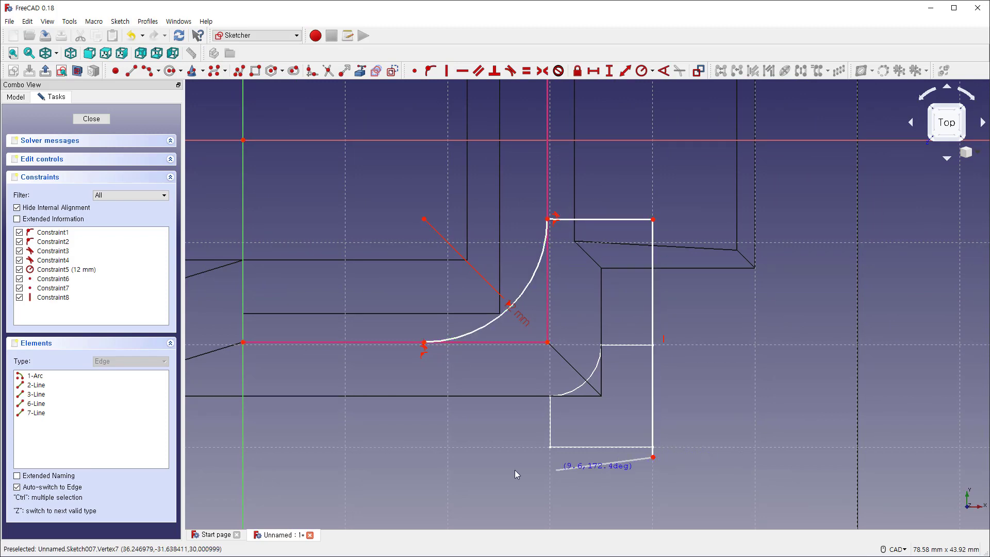
pyautogui.click(423, 462)
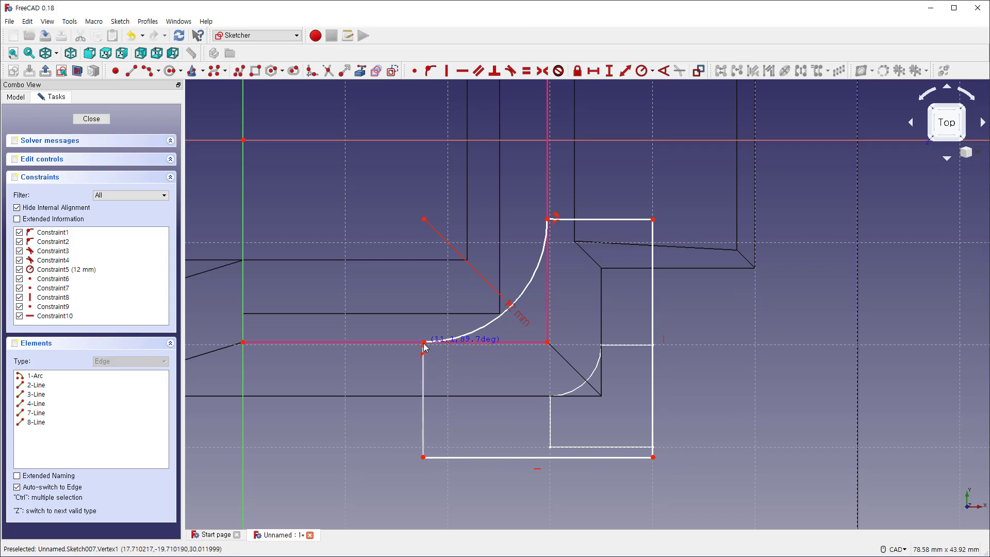
pyautogui.click(424, 344)
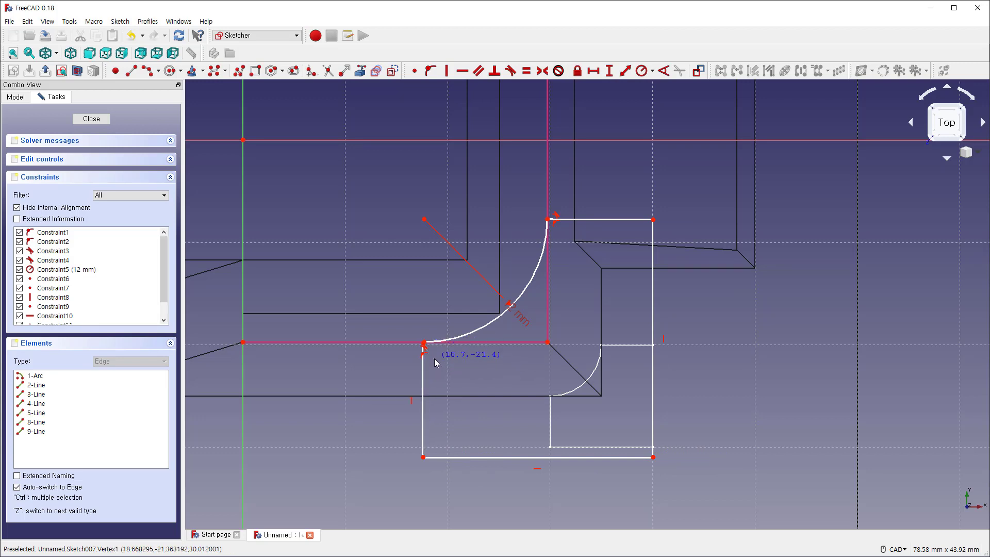
# - Make the loose end point of the closing vertical line coincident with the lower end point of the 12 mm arc
pyautogui.scroll(-3, 435, 361)
pyautogui.scroll(8, 440, 353)
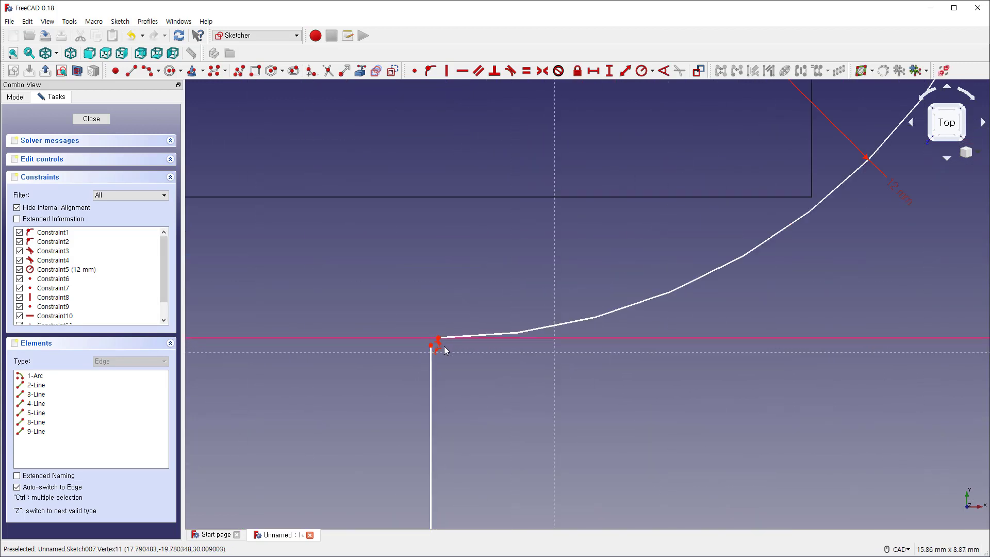
pyautogui.scroll(5, 441, 350)
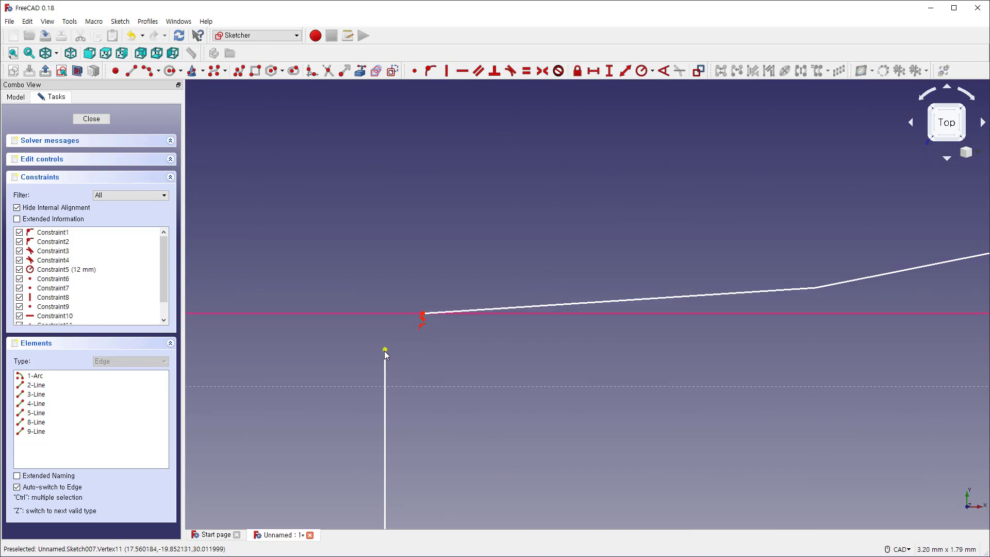
pyautogui.click(423, 314)
pyautogui.press('c')
pyautogui.scroll(-14, 446, 326)
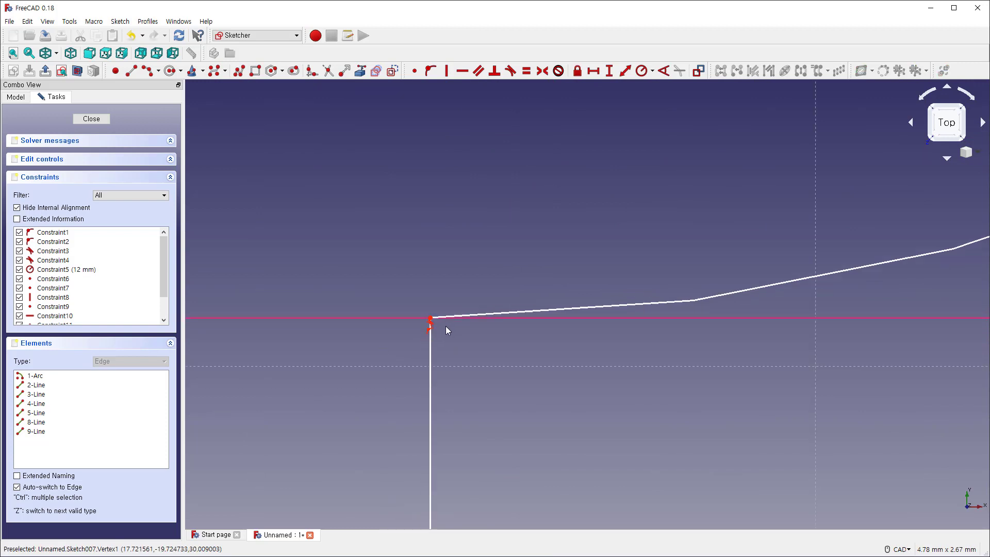
pyautogui.scroll(-4, 446, 326)
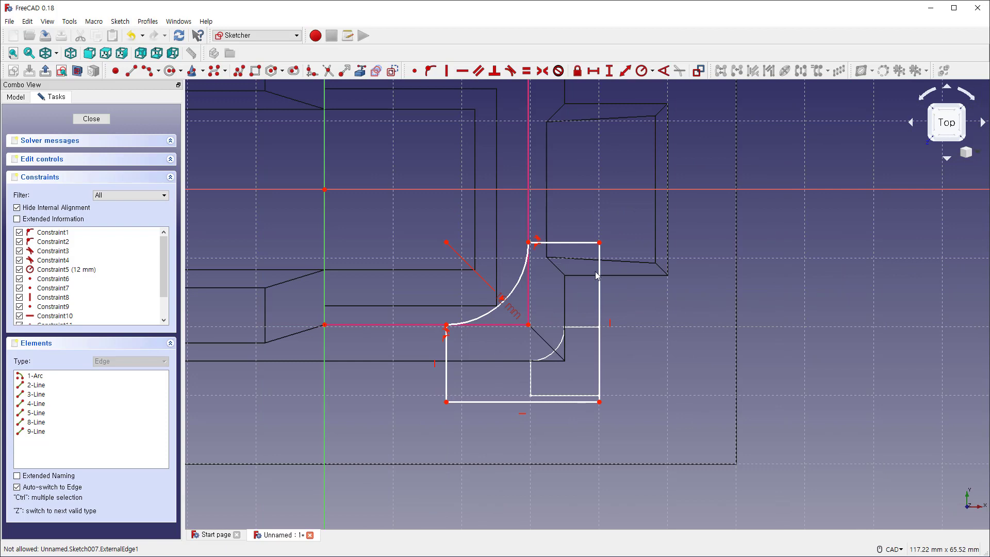
# - Make the two short lines leaving the arc ends equal and constrain the upper one's length to 10 mm
pyautogui.click(586, 243)
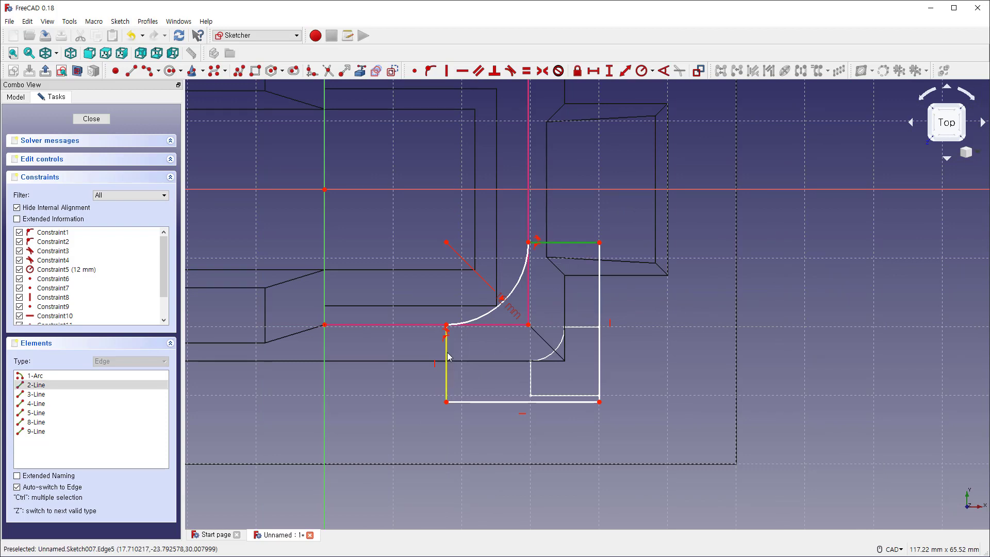
pyautogui.click(447, 361)
pyautogui.press('e')
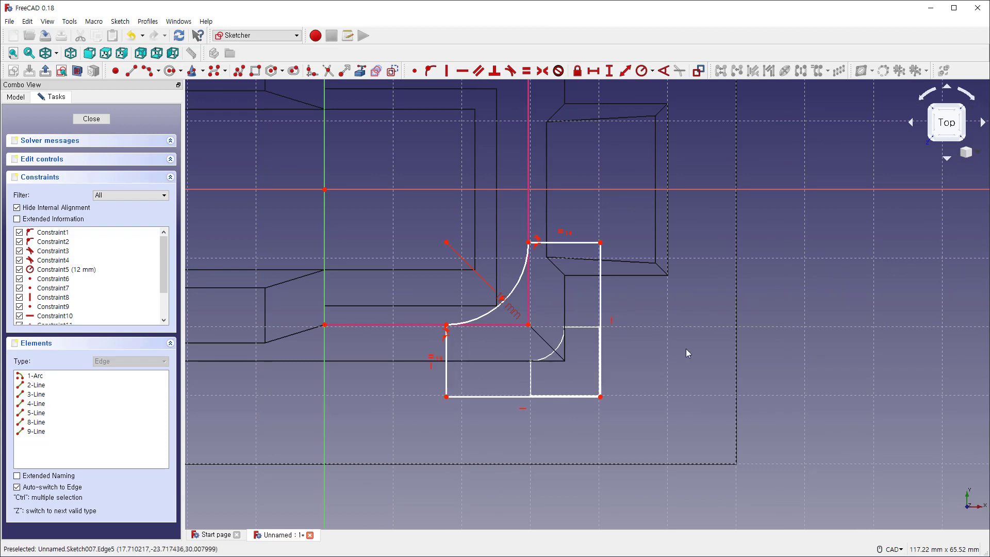
pyautogui.click(587, 242)
pyautogui.write('l')
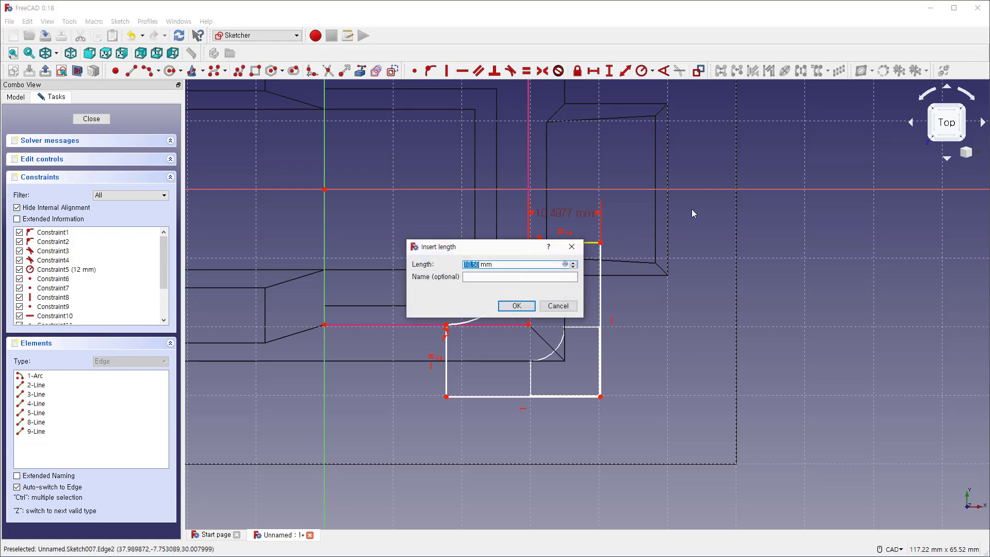
pyautogui.write('10')
pyautogui.press('Return')
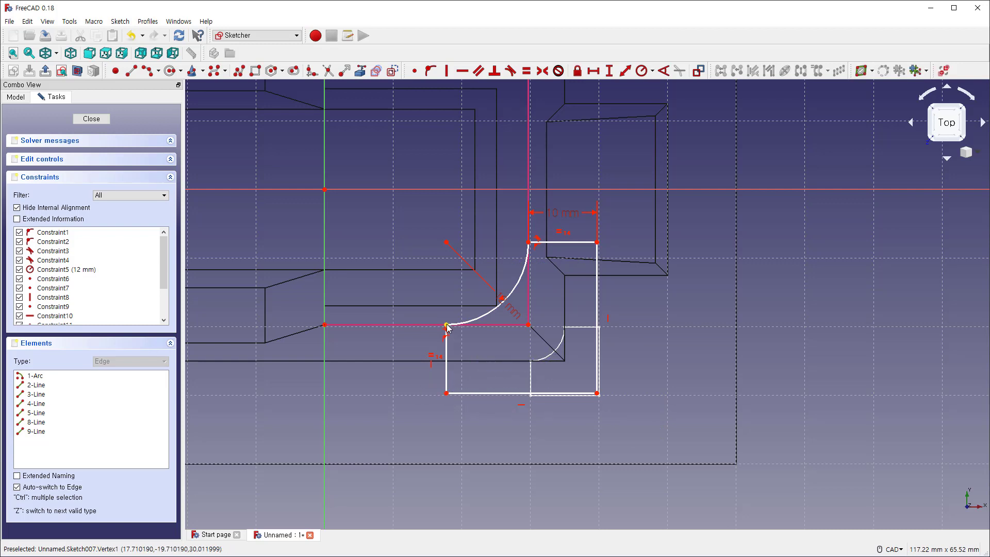
# - Constrain the profile's upper 10 mm line to horizontal and close the sketch
pyautogui.moveTo(597, 243)
pyautogui.mouseDown()
pyautogui.moveTo(607, 284)
pyautogui.moveTo(623, 269)
pyautogui.mouseUp()
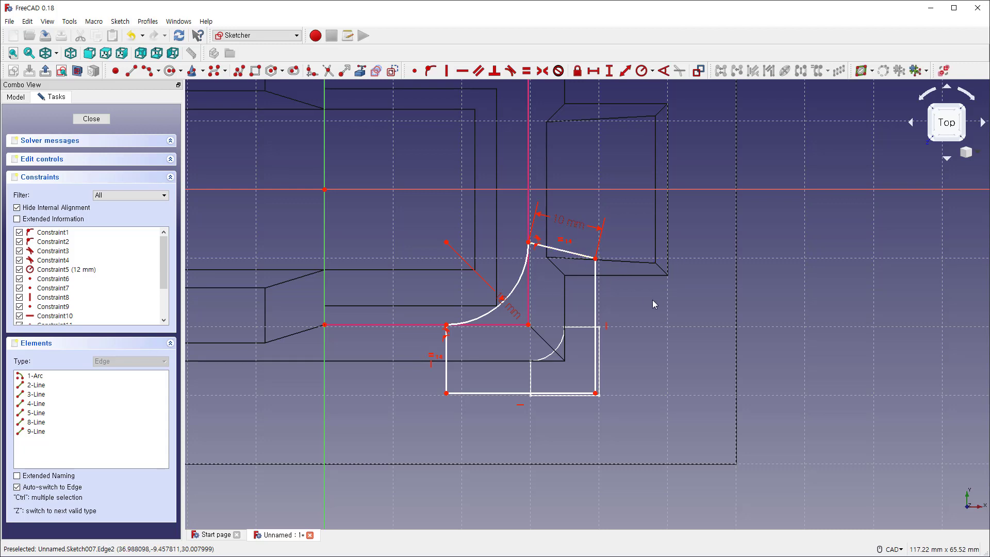
pyautogui.click(564, 250)
pyautogui.press('h')
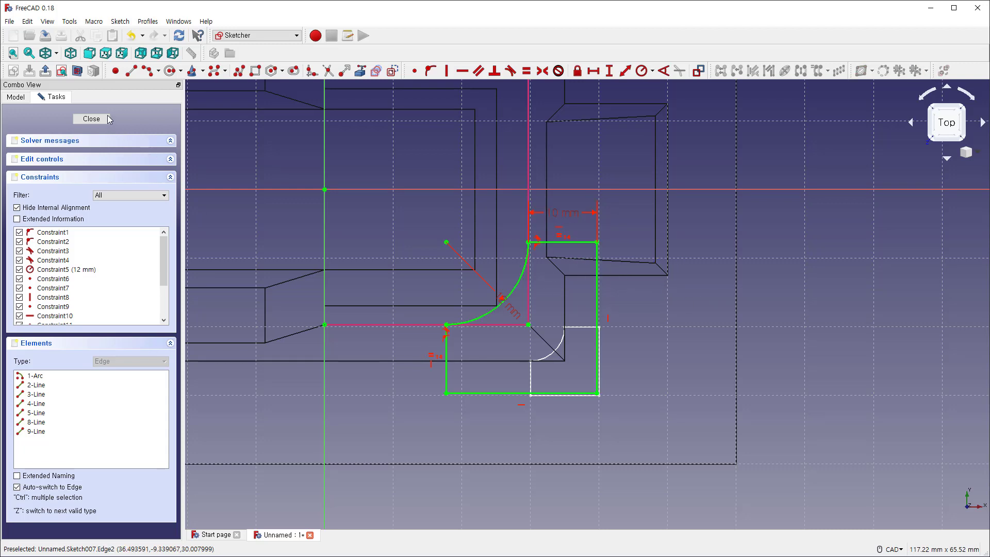
pyautogui.click(92, 118)
# - Switch the model's display style from Wireframe to As is
pyautogui.moveTo(850, 329)
pyautogui.mouseDown(button='middle')
pyautogui.moveTo(791, 367)
pyautogui.moveTo(756, 326)
pyautogui.mouseUp(button='middle')
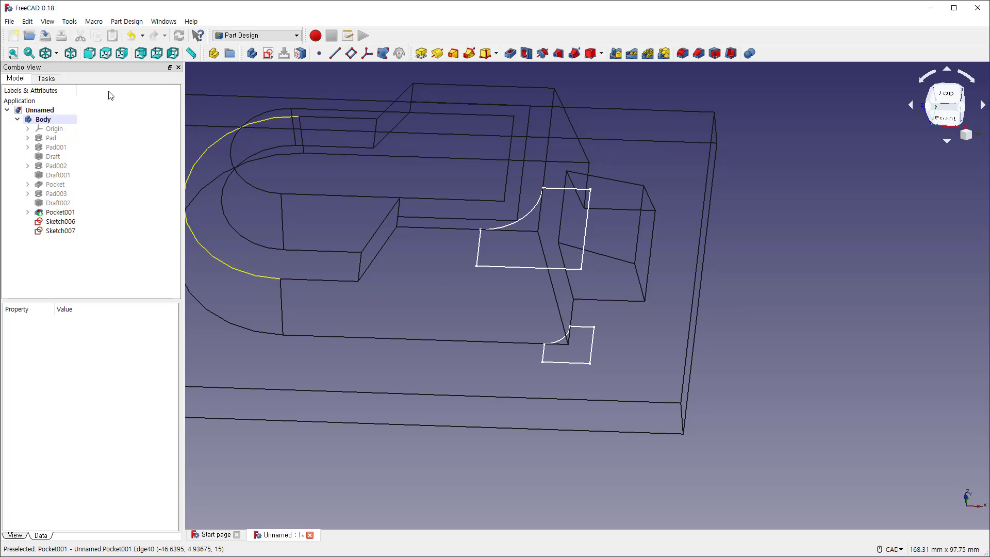
pyautogui.click(55, 53)
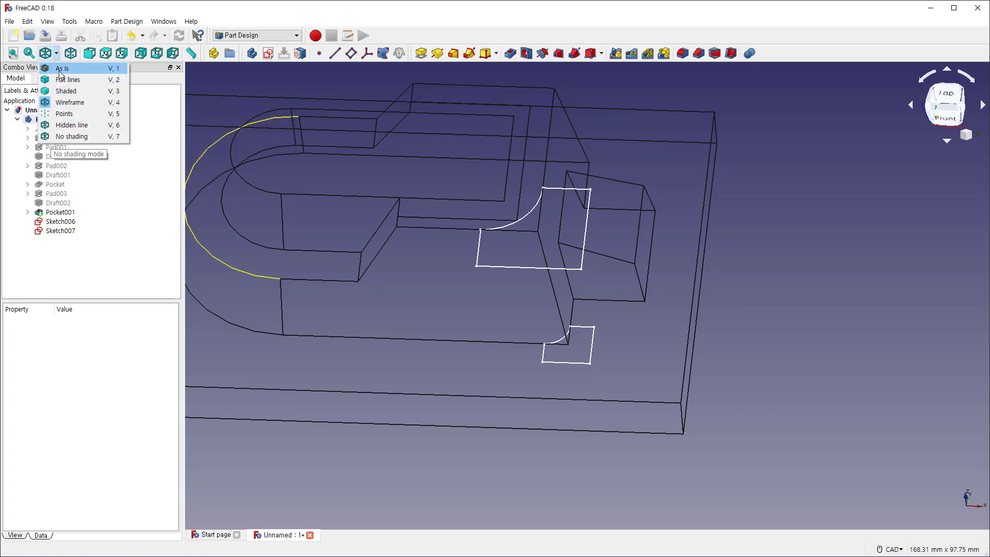
pyautogui.click(61, 80)
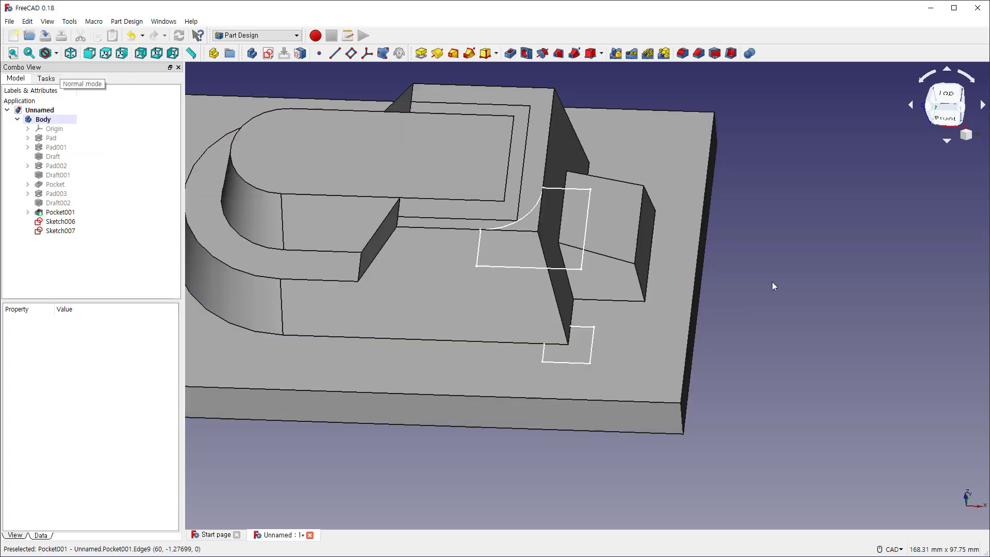
# - Cut the block corner with a subtractive loft from the top-face profile Sketch007 to the base section Sketch006
pyautogui.click(514, 266)
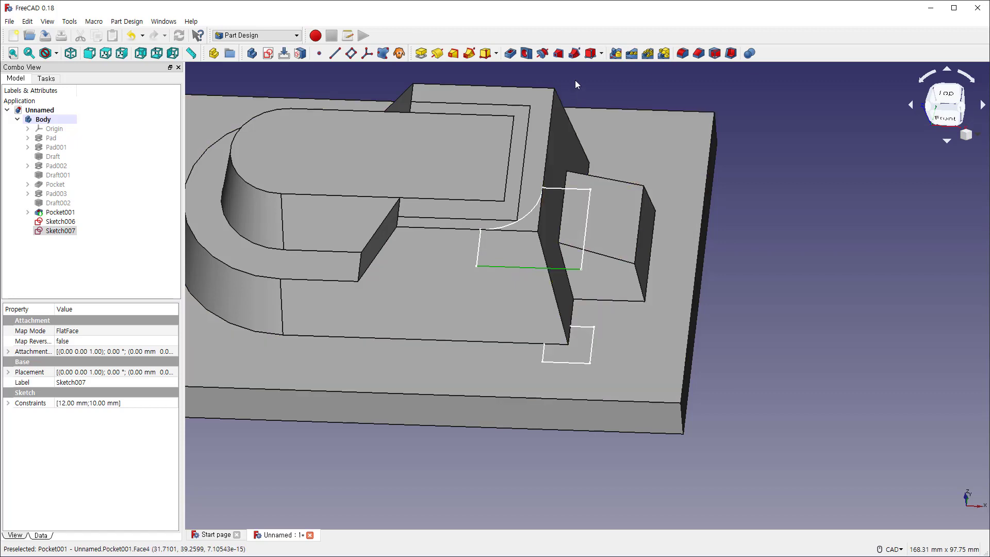
pyautogui.click(559, 53)
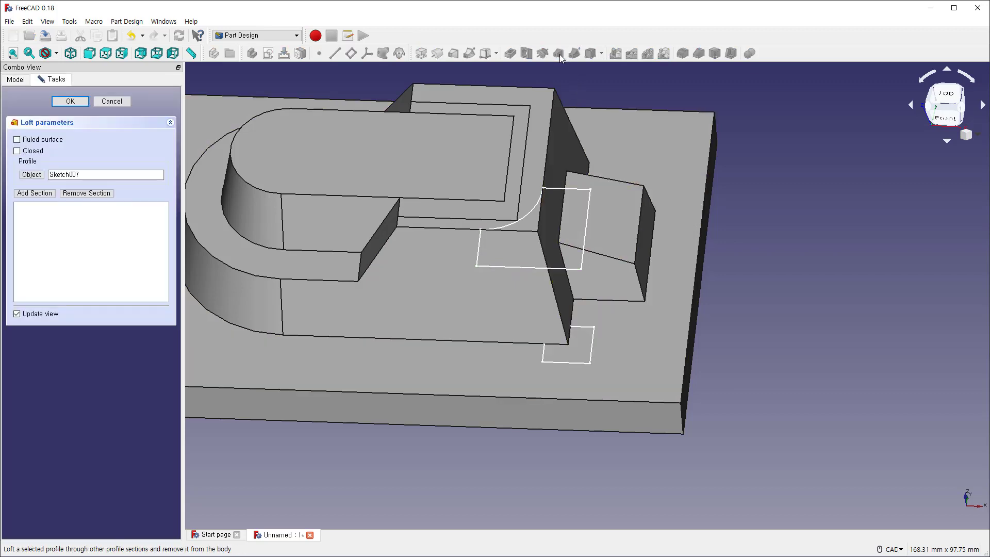
pyautogui.click(35, 194)
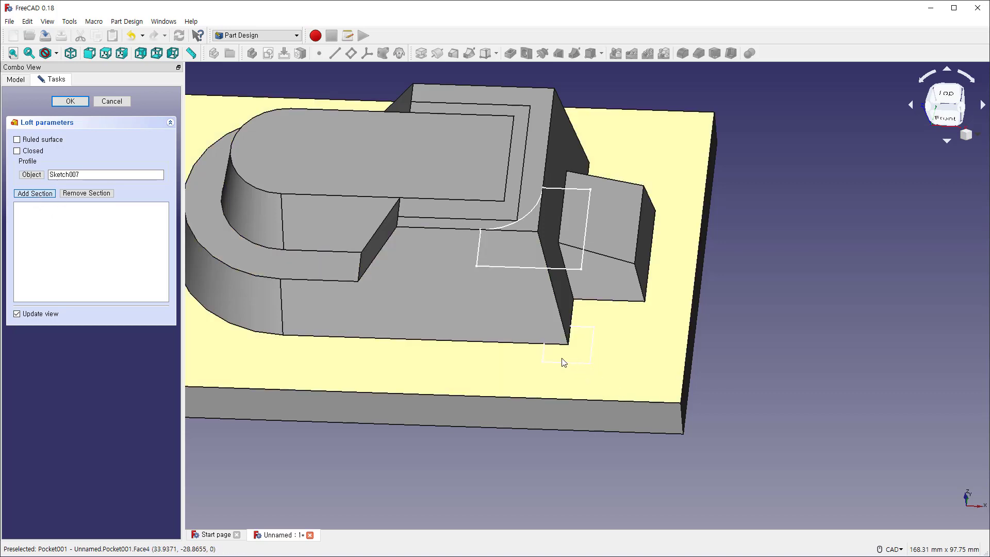
pyautogui.click(561, 361)
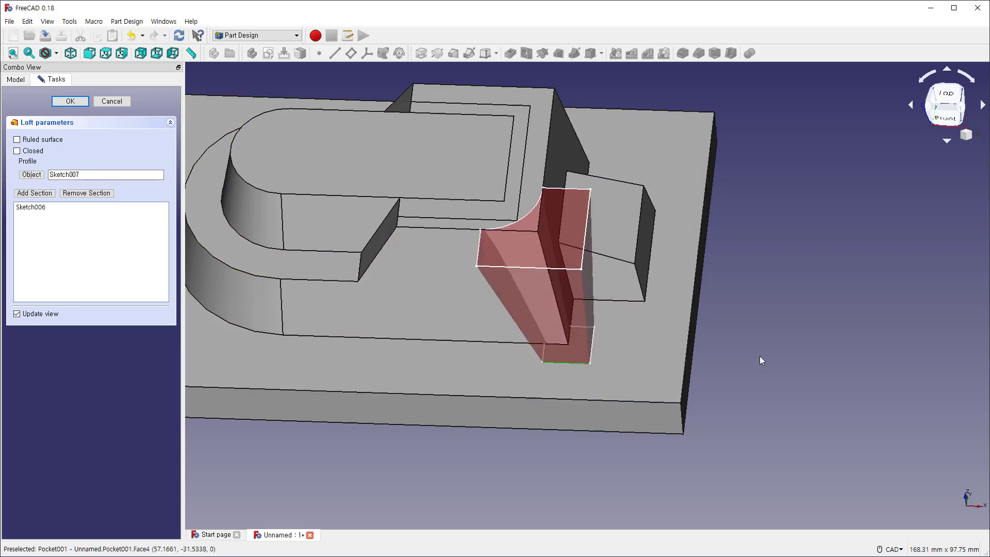
pyautogui.click(66, 102)
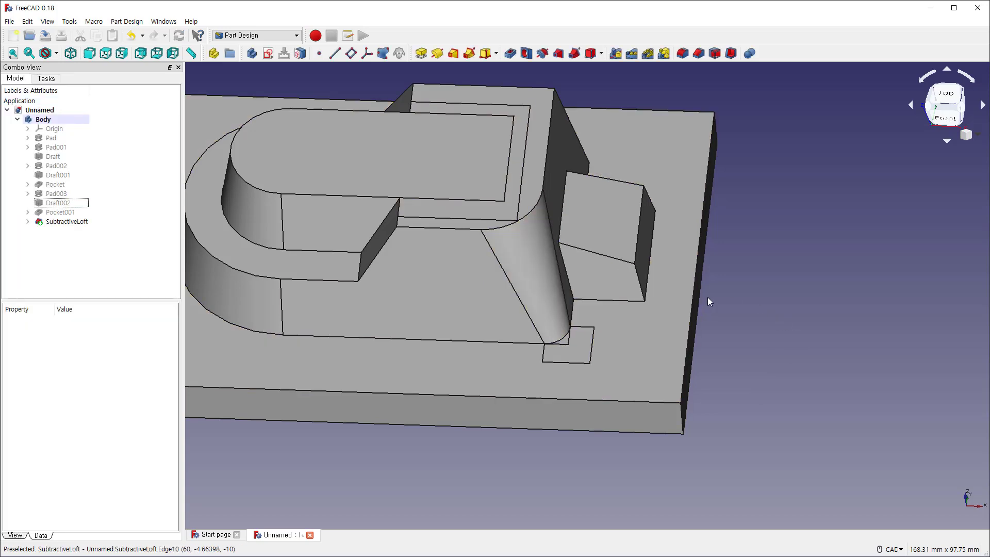
pyautogui.moveTo(707, 297); pyautogui.dragTo(769, 348, button='middle')
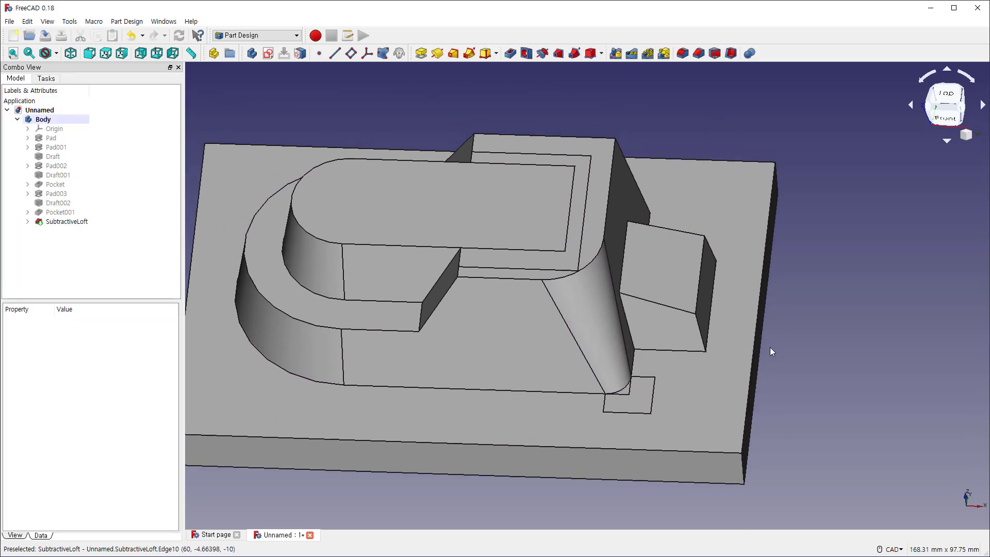
pyautogui.click(67, 222)
pyautogui.moveTo(170, 288); pyautogui.dragTo(270, 276, button='middle')
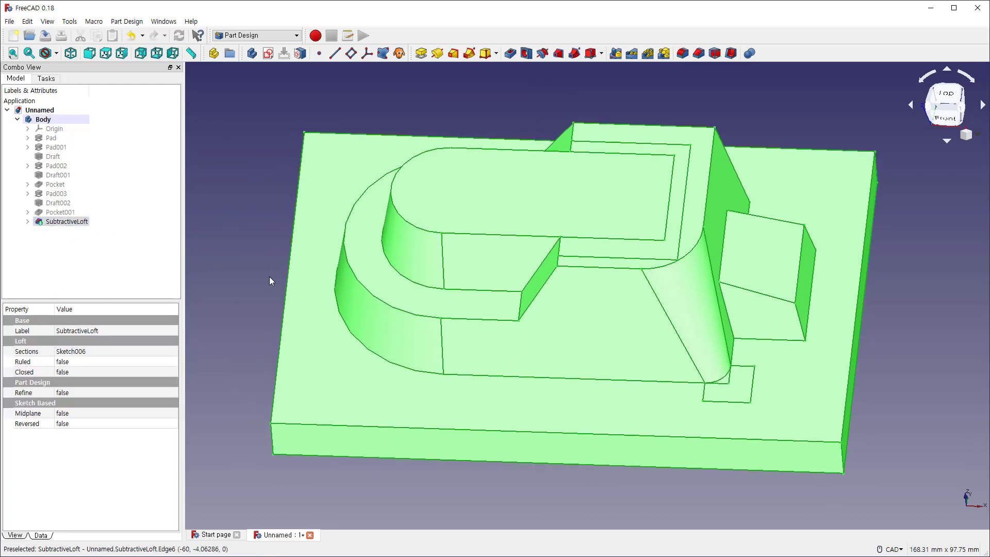
pyautogui.click(253, 253)
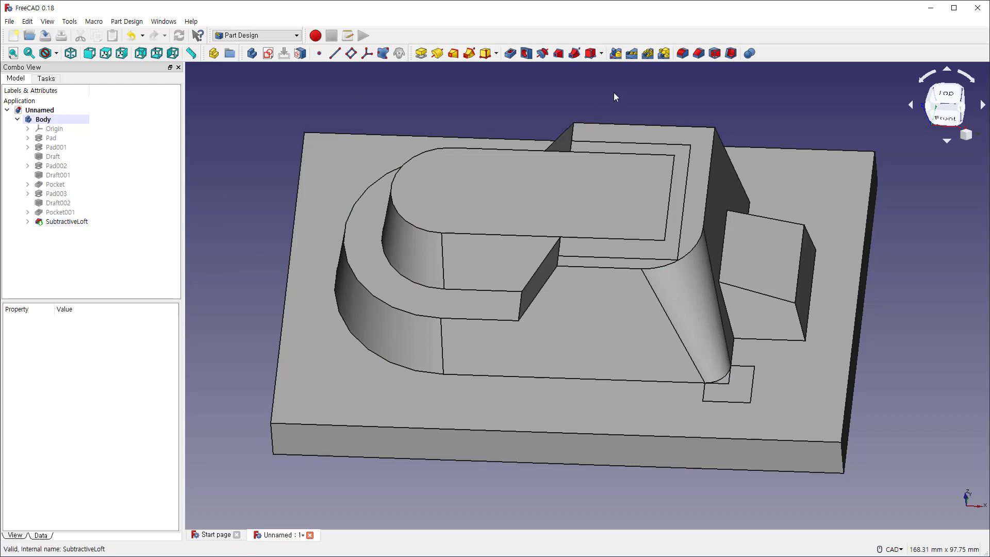
# - Mirror the SubtractiveLoft feature about the base XZ plane to round the opposite corner of the taller block
pyautogui.click(616, 54)
pyautogui.click(67, 194)
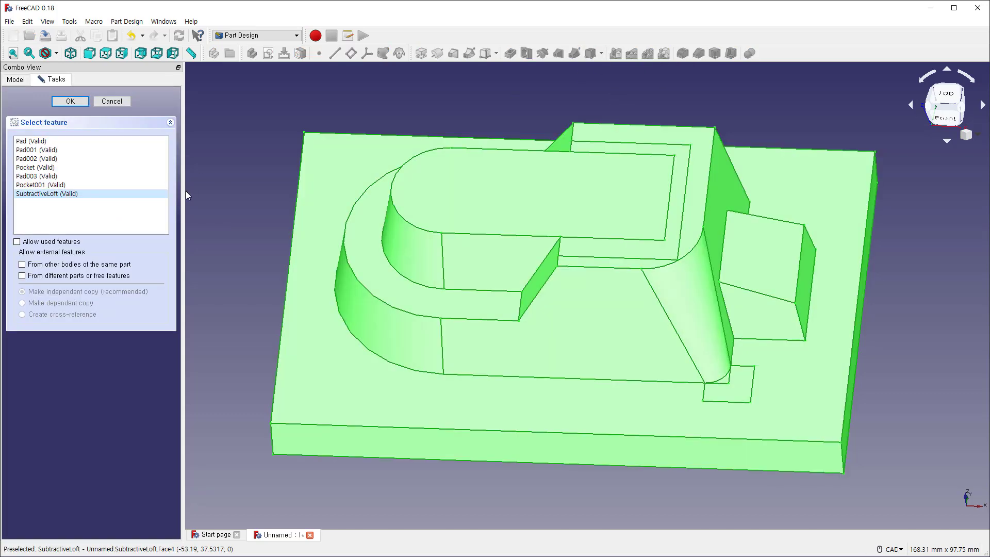
pyautogui.click(70, 102)
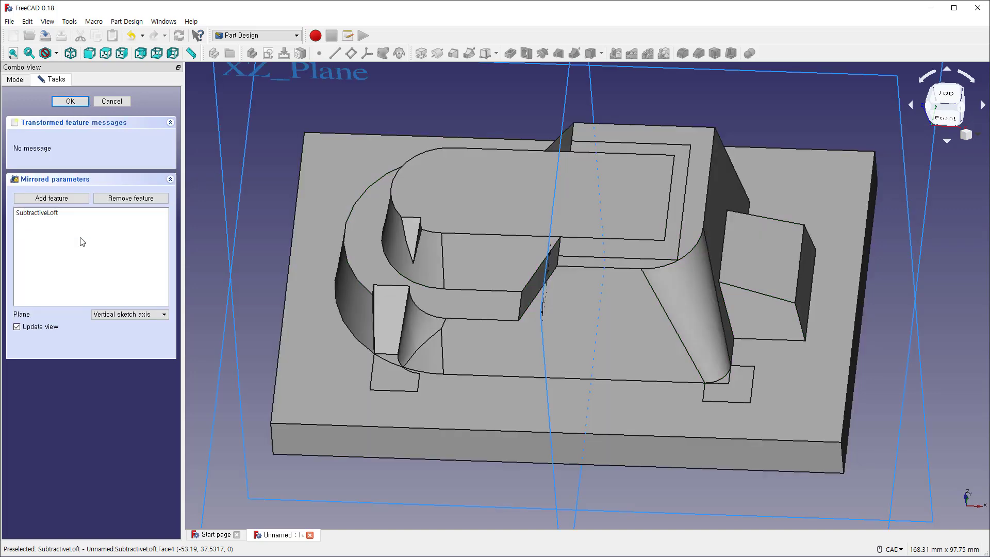
pyautogui.scroll(-3, 422, 280)
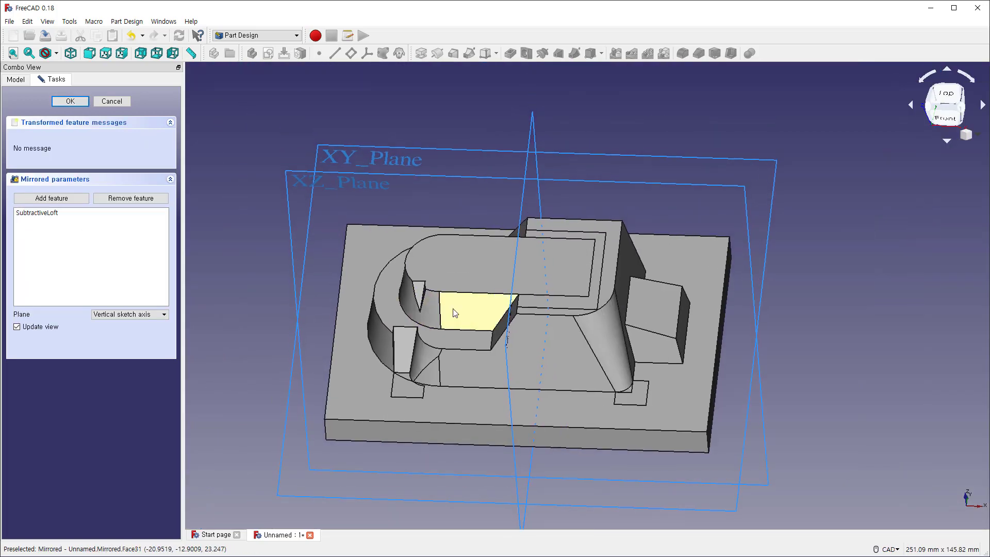
pyautogui.moveTo(454, 313); pyautogui.dragTo(379, 283, button='middle')
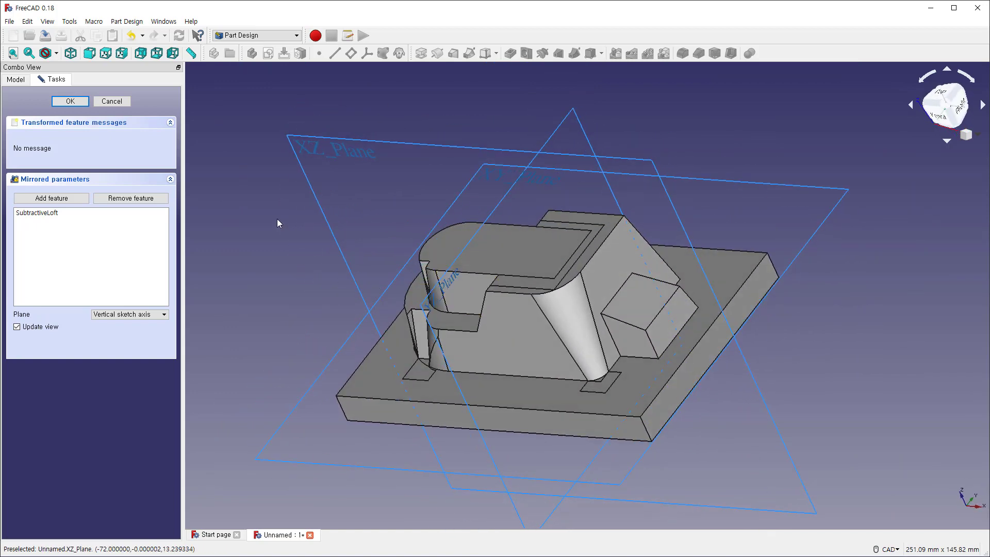
pyautogui.click(298, 155)
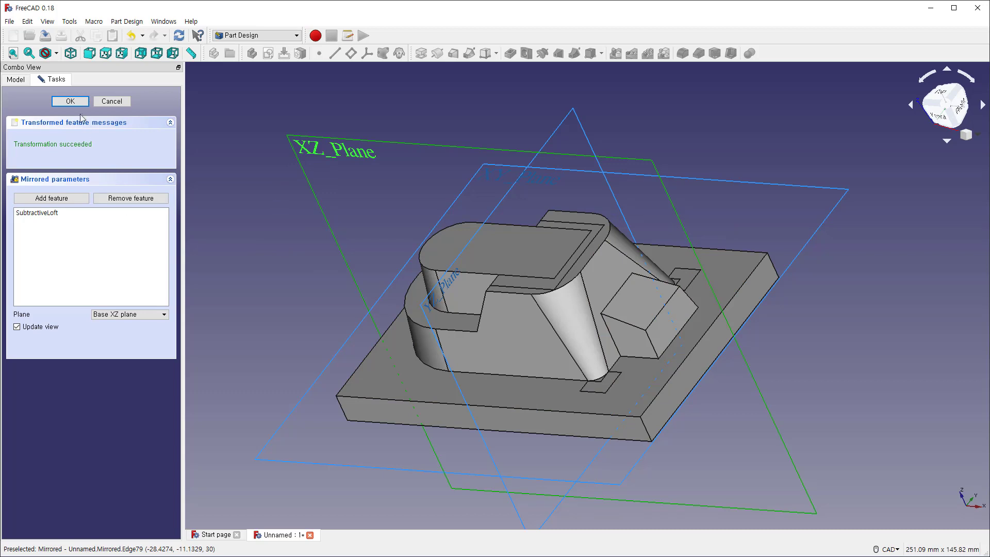
pyautogui.click(70, 101)
pyautogui.moveTo(388, 237); pyautogui.dragTo(503, 250, button='middle')
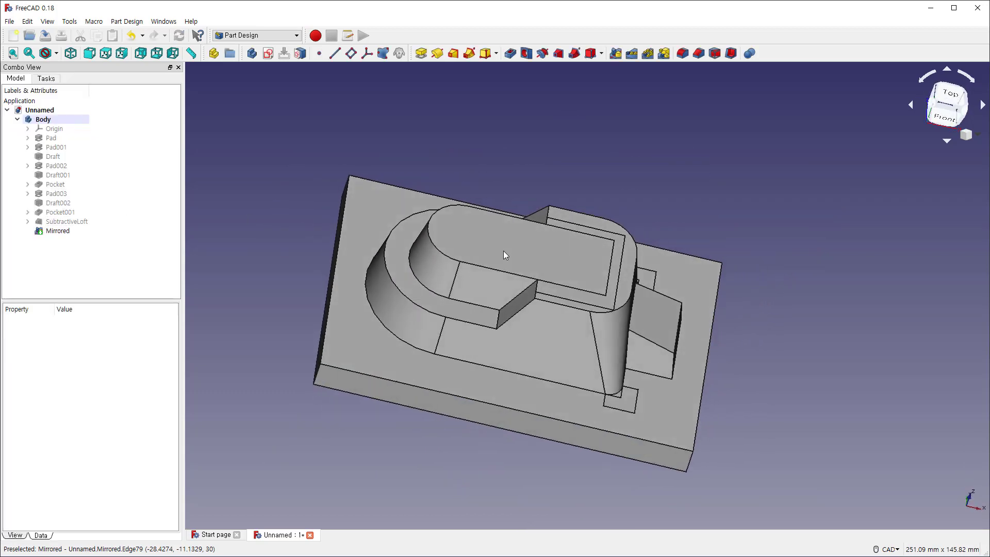